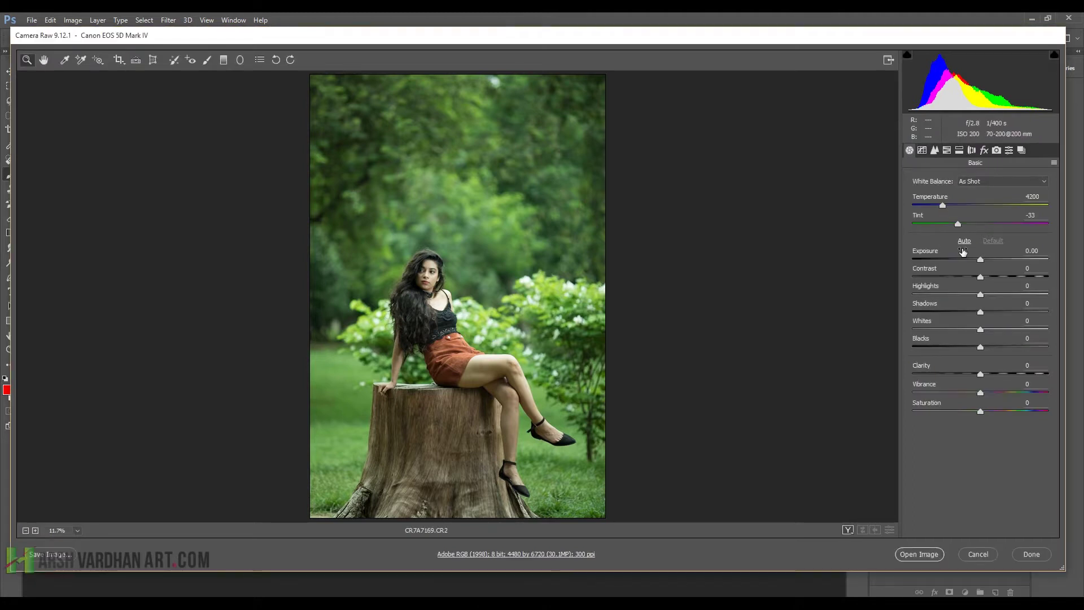
Step: Apply the automatic tone adjustments to the raw photo, setting Contrast to +1 and Whites to +6
{"action": "left_click", "coordinate": [965, 242]}
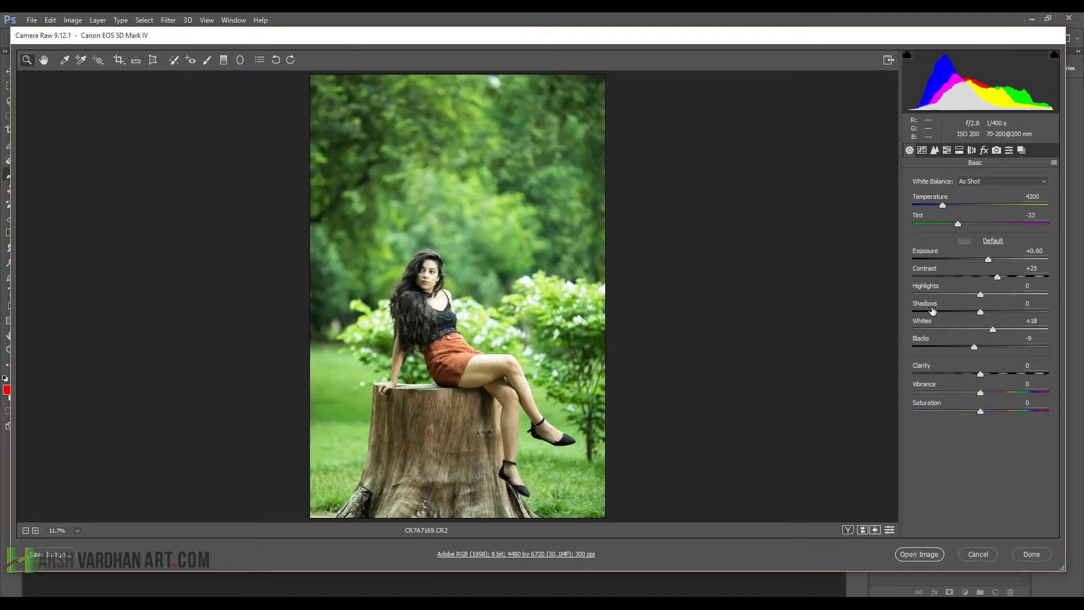
{"action": "mouse_move", "coordinate": [997, 280]}
{"action": "left_mouse_down"}
{"action": "mouse_move", "coordinate": [968, 278]}
{"action": "mouse_move", "coordinate": [981, 278]}
{"action": "left_mouse_up"}
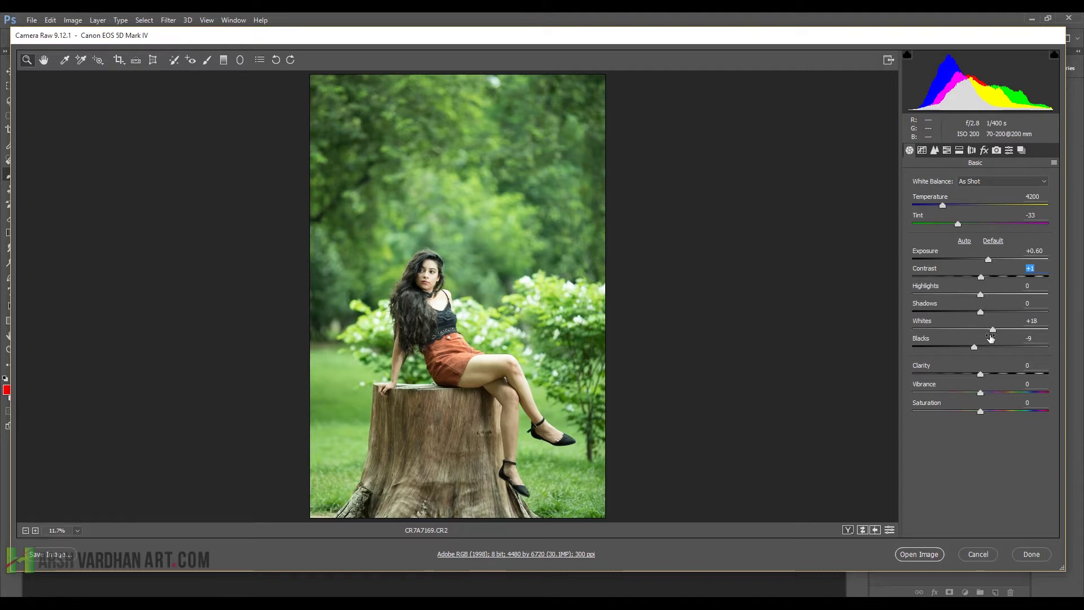
{"action": "left_click_drag", "start_coordinate": [993, 331], "coordinate": [984, 331]}
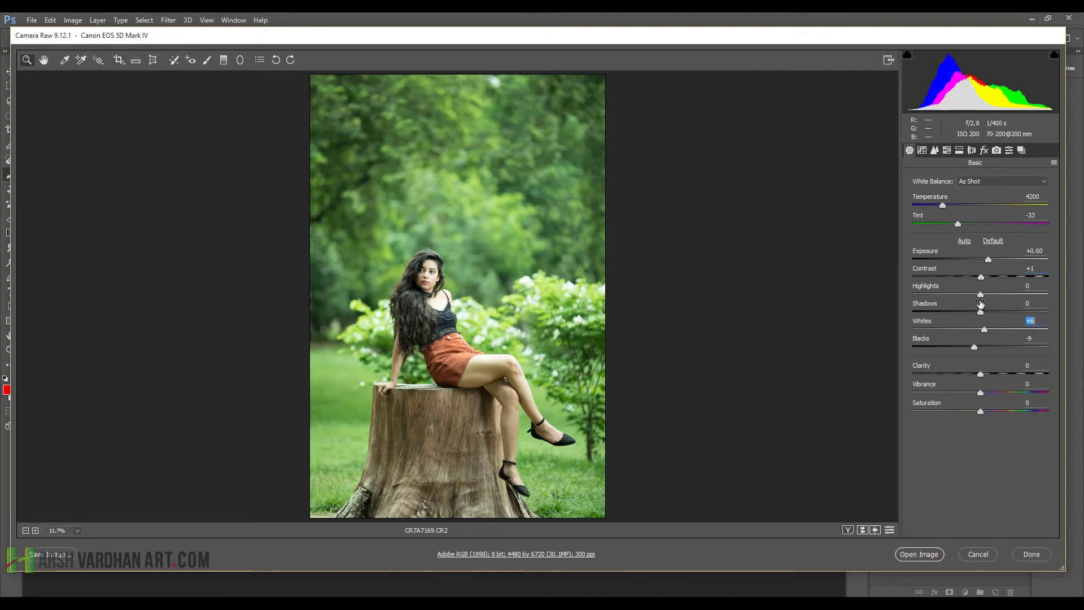
Step: Reduce the photo's Highlights to -58 and raise Clarity to +10
{"action": "left_click_drag", "start_coordinate": [981, 294], "coordinate": [933, 295]}
{"action": "left_click_drag", "start_coordinate": [404, 250], "coordinate": [496, 352]}
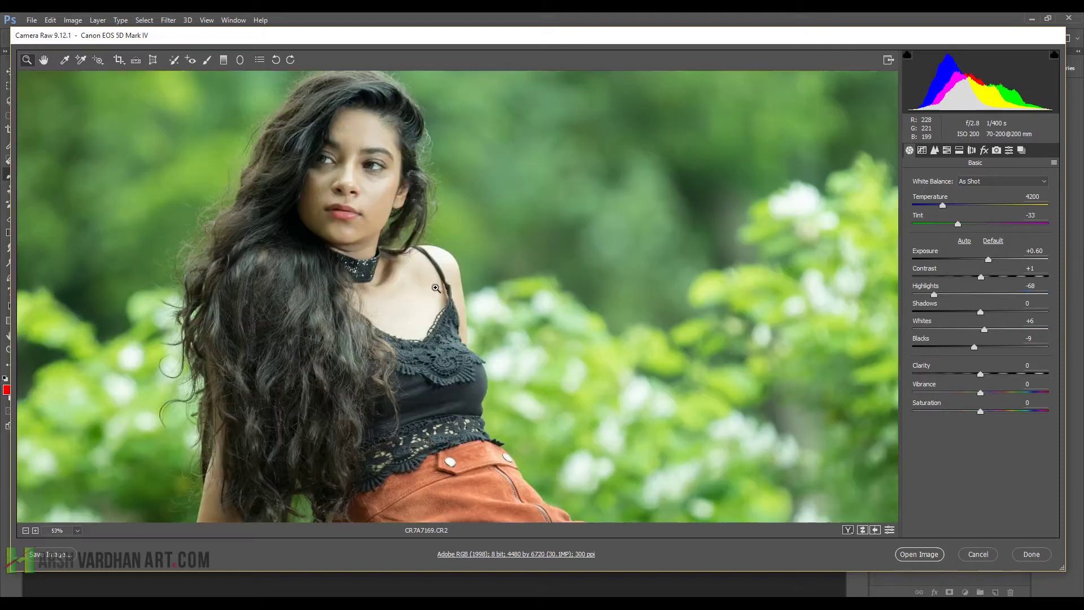
{"action": "mouse_move", "coordinate": [936, 295]}
{"action": "left_mouse_down"}
{"action": "mouse_move", "coordinate": [1002, 294]}
{"action": "mouse_move", "coordinate": [926, 295]}
{"action": "mouse_move", "coordinate": [952, 298]}
{"action": "mouse_move", "coordinate": [931, 296]}
{"action": "mouse_move", "coordinate": [941, 296]}
{"action": "left_mouse_up"}
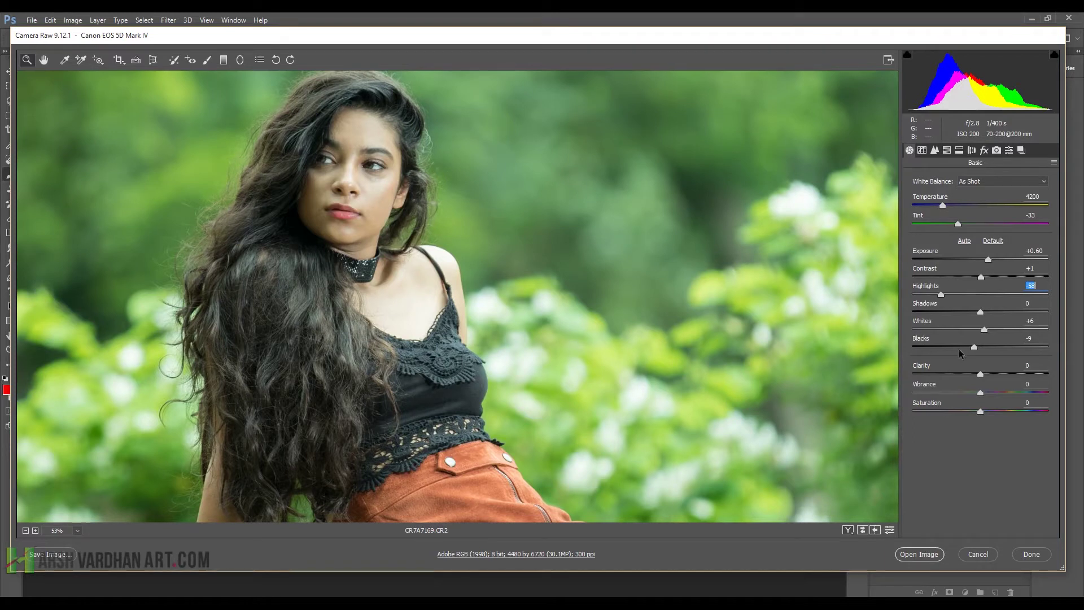
{"action": "left_click_drag", "start_coordinate": [982, 376], "coordinate": [992, 375]}
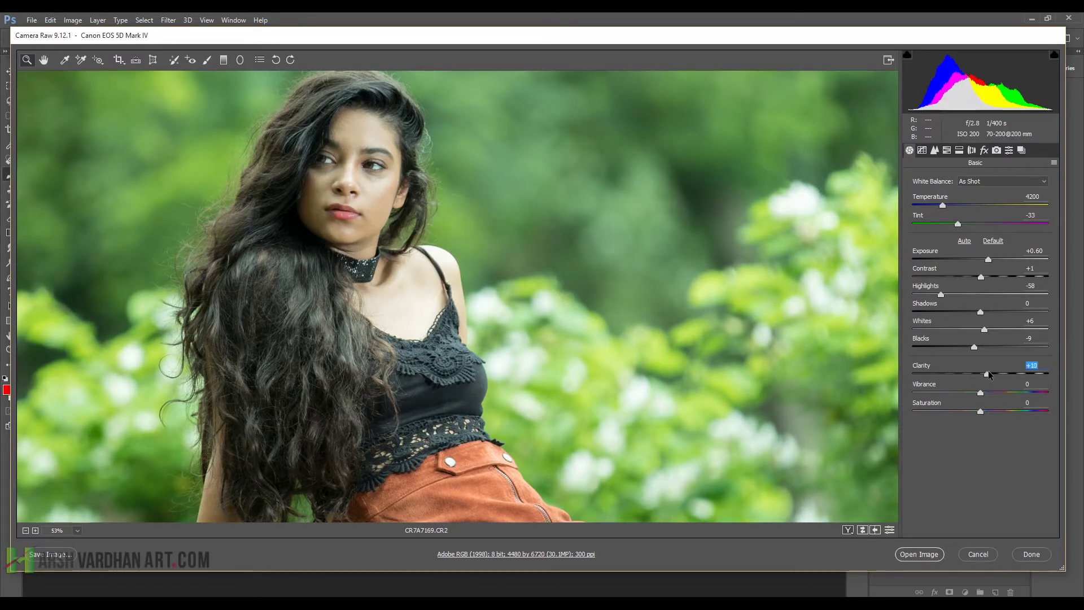
Step: Set the sharpening Amount to 36 and Masking to 88, with Luminance noise reduction at 15
{"action": "left_click", "coordinate": [936, 152]}
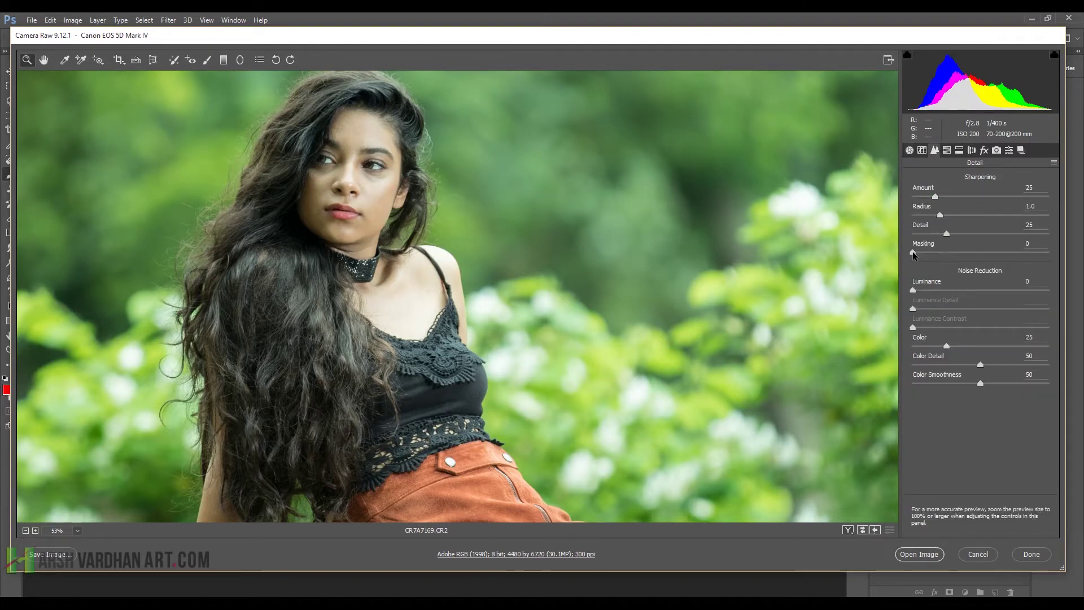
{"action": "left_click_drag", "start_coordinate": [935, 197], "coordinate": [948, 201]}
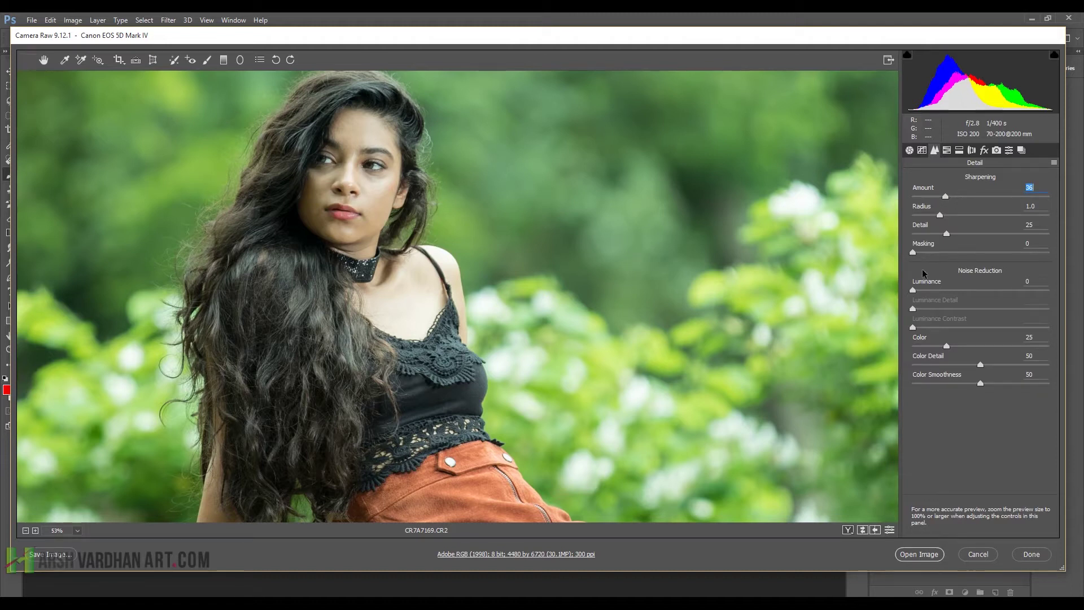
{"action": "left_click_drag", "start_coordinate": [913, 252], "coordinate": [1033, 255]}
{"action": "left_click_drag", "start_coordinate": [914, 290], "coordinate": [932, 290]}
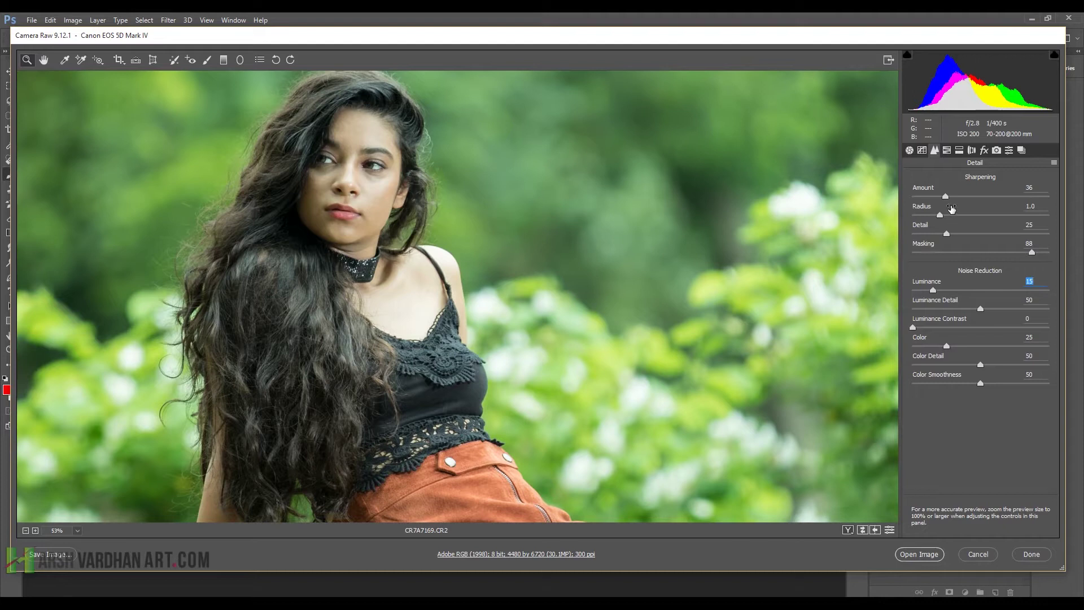
Step: Fine-tune the sharpening Amount to 61 while checking the woman's face at 100%
{"action": "left_click_drag", "start_coordinate": [946, 197], "coordinate": [964, 200]}
{"action": "right_click", "coordinate": [340, 144]}
{"action": "left_click", "coordinate": [366, 135]}
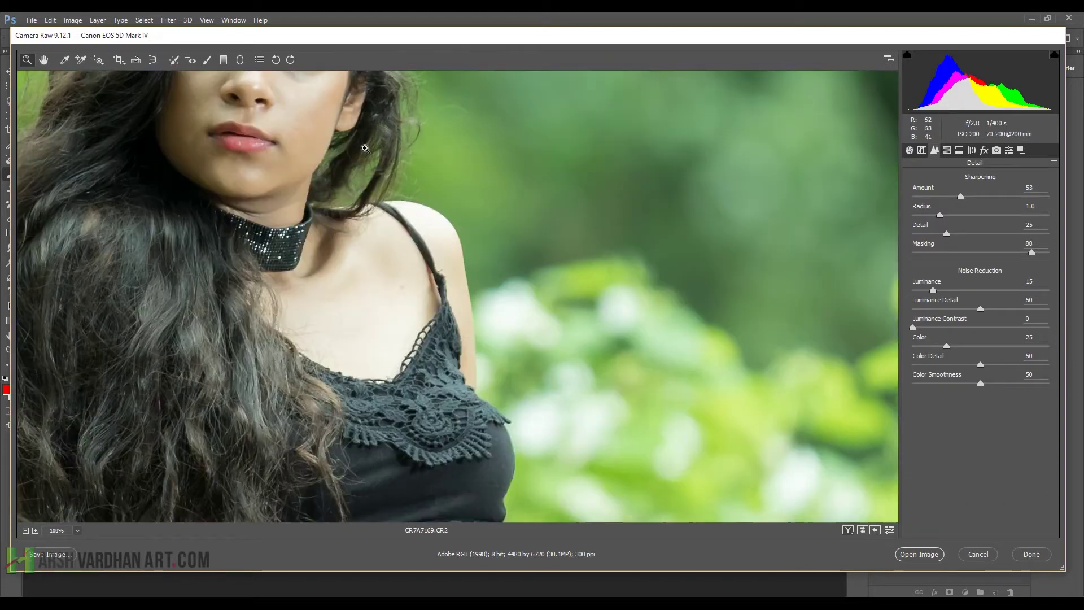
{"action": "left_click_drag", "start_coordinate": [365, 257], "coordinate": [450, 389]}
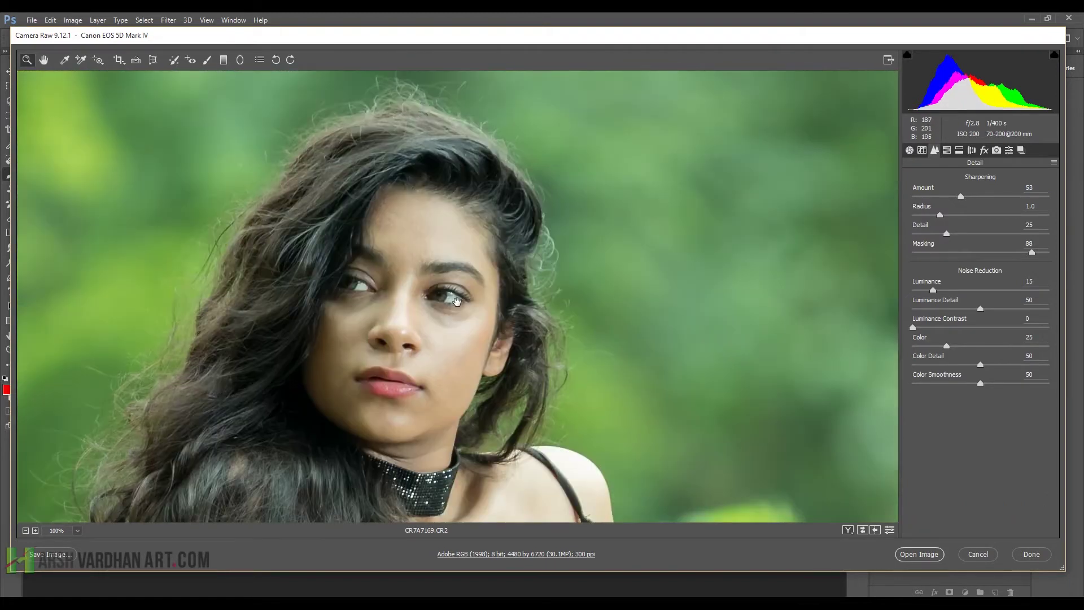
{"action": "left_click_drag", "start_coordinate": [962, 197], "coordinate": [860, 197]}
{"action": "left_click_drag", "start_coordinate": [974, 204], "coordinate": [980, 199]}
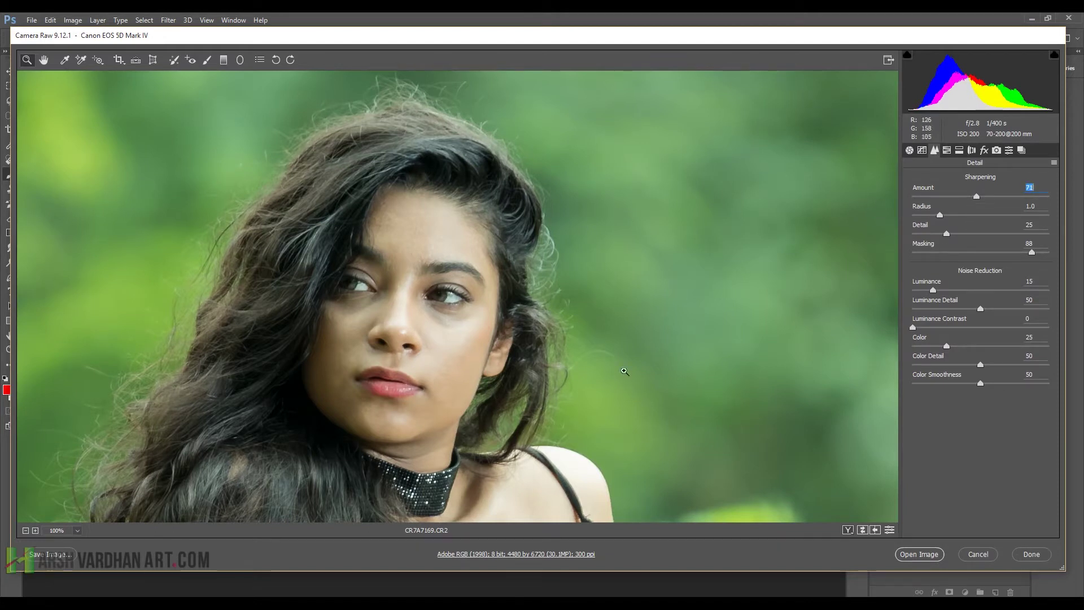
{"action": "left_click_drag", "start_coordinate": [976, 200], "coordinate": [968, 199]}
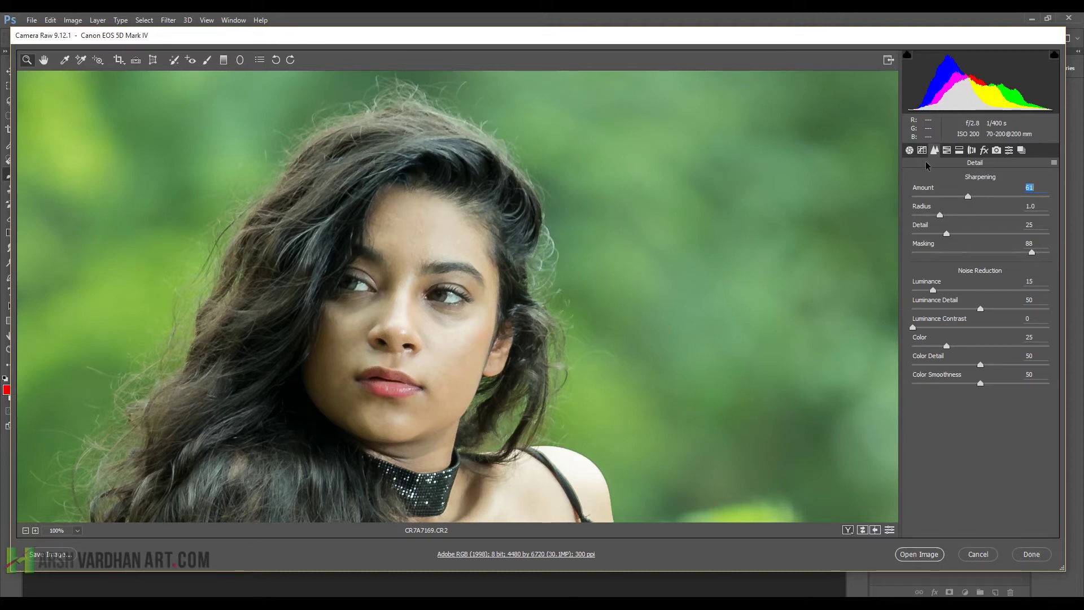
{"action": "right_click", "coordinate": [575, 286]}
{"action": "left_click", "coordinate": [618, 359]}
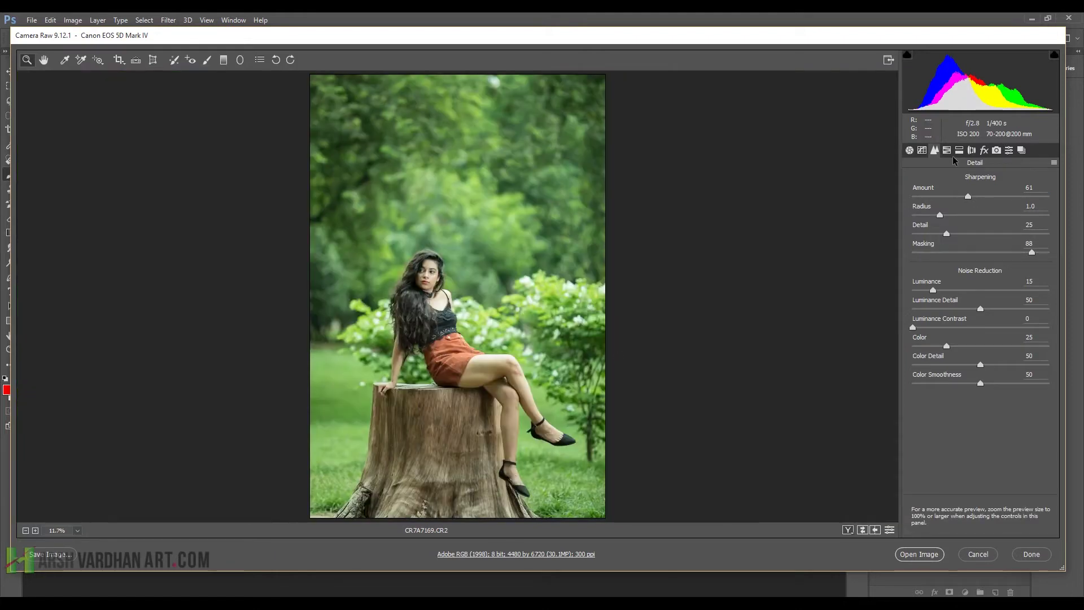
Step: Enable the lens profile corrections for the photo
{"action": "left_click", "coordinate": [972, 151]}
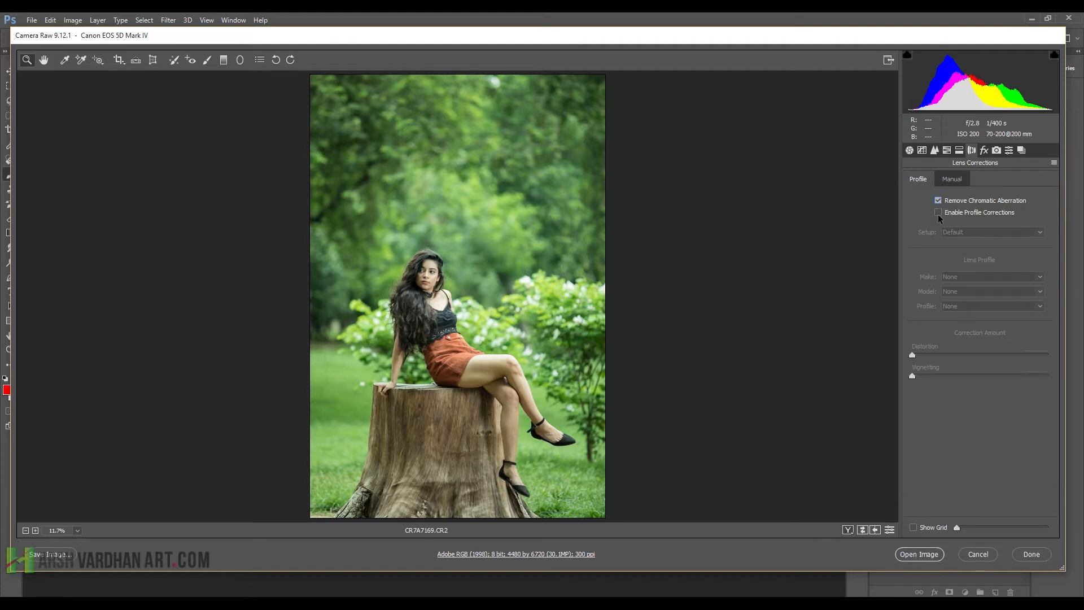
{"action": "key", "text": "super+plus"}
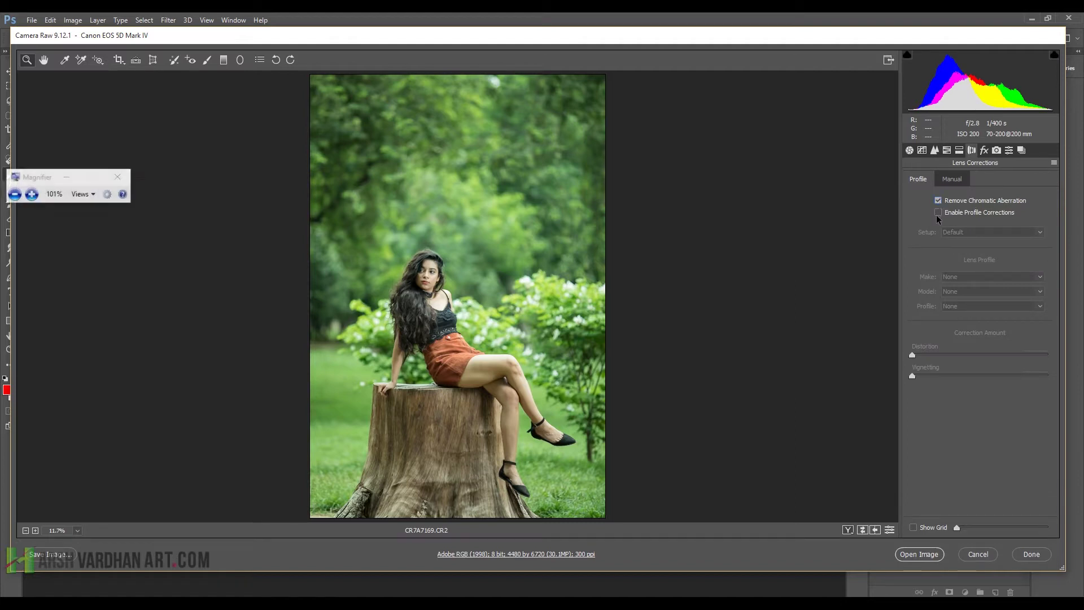
{"action": "key", "text": "super+plus"}
{"action": "key", "text": "super+minus"}
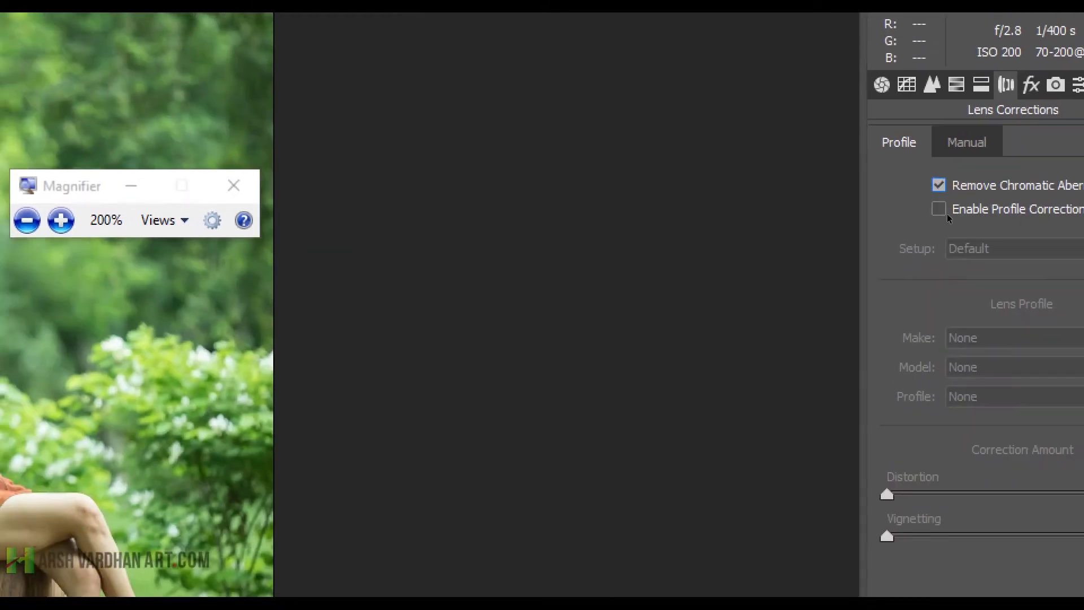
{"action": "left_click", "coordinate": [940, 213]}
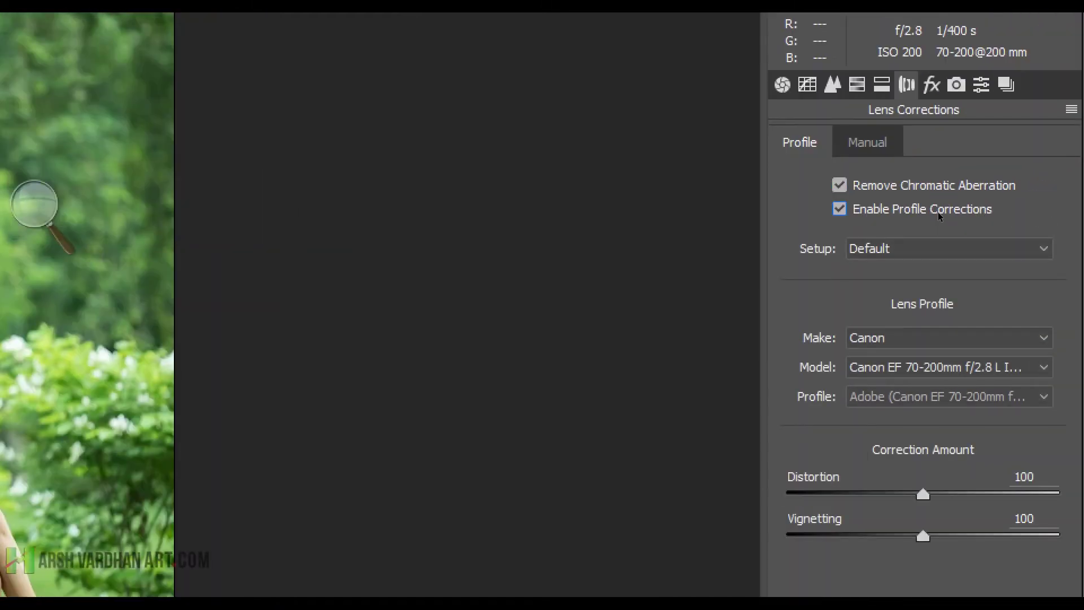
{"action": "key", "text": "super+minus"}
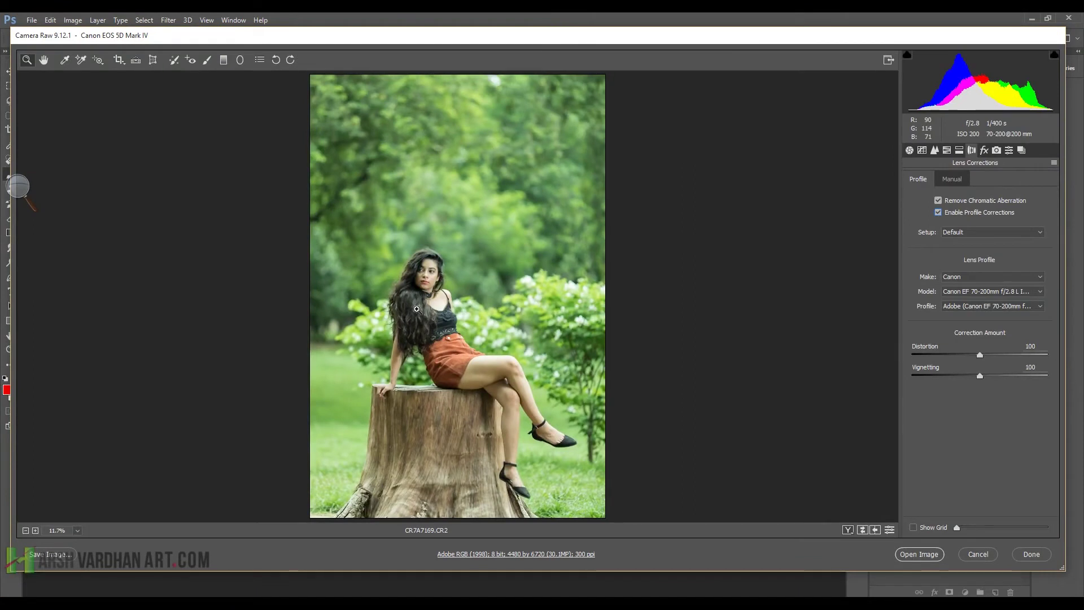
Step: Compare the photo with and without the lens profile corrections, leaving them enabled
{"action": "left_click", "coordinate": [939, 213]}
{"action": "left_click", "coordinate": [939, 213]}
{"action": "left_click", "coordinate": [938, 213]}
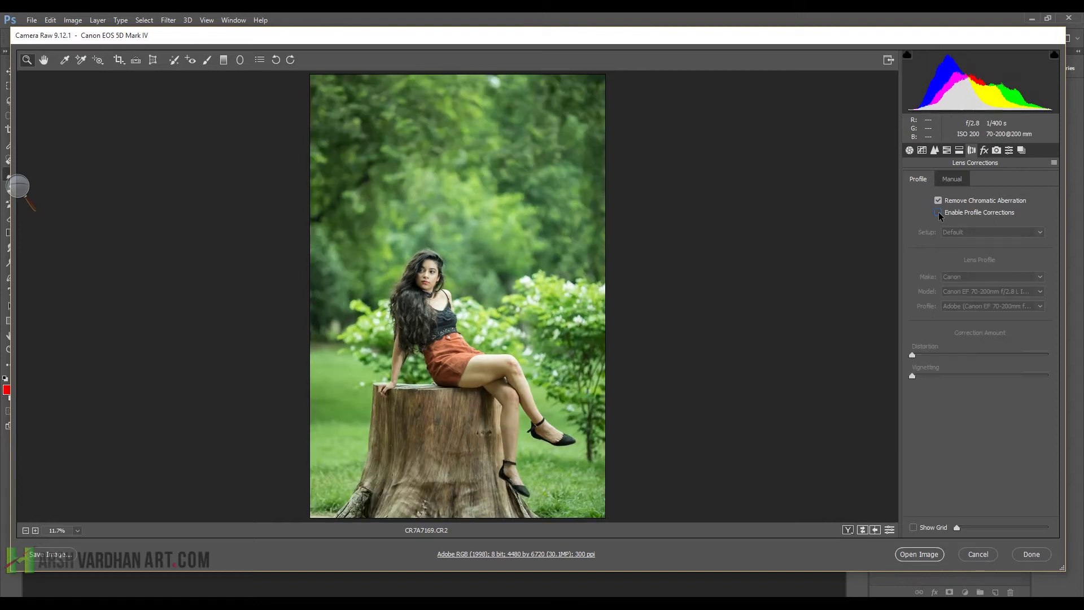
{"action": "left_click", "coordinate": [939, 213]}
{"action": "left_click", "coordinate": [939, 213]}
{"action": "left_click", "coordinate": [939, 213]}
{"action": "left_click", "coordinate": [939, 213]}
{"action": "left_click", "coordinate": [938, 214]}
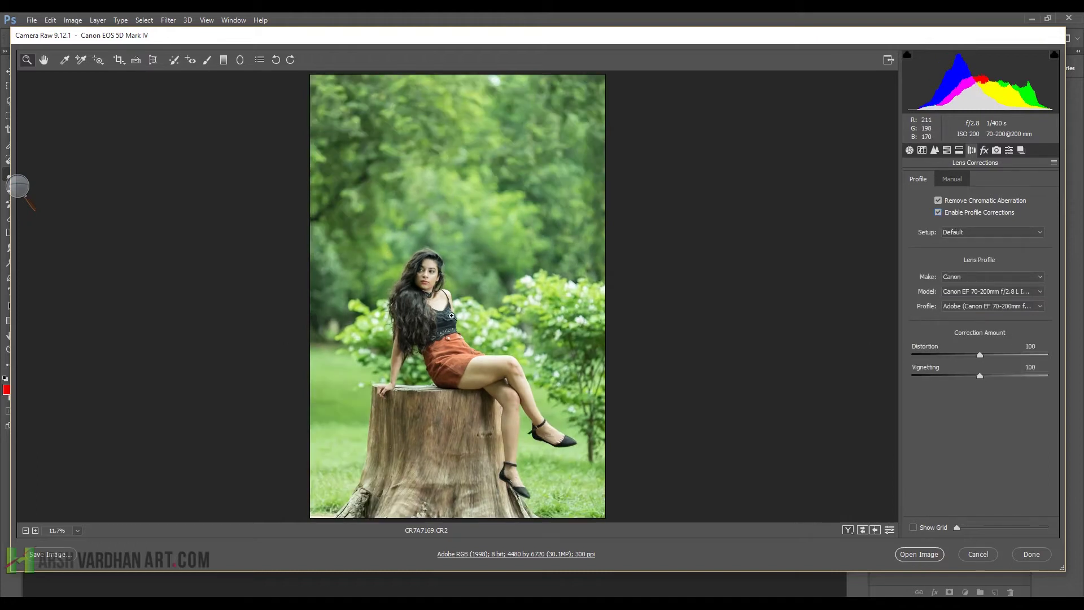
Step: Set the lens profile's Vignetting correction amount to 24 and open the developed photo in Photoshop
{"action": "left_click_drag", "start_coordinate": [980, 376], "coordinate": [929, 381]}
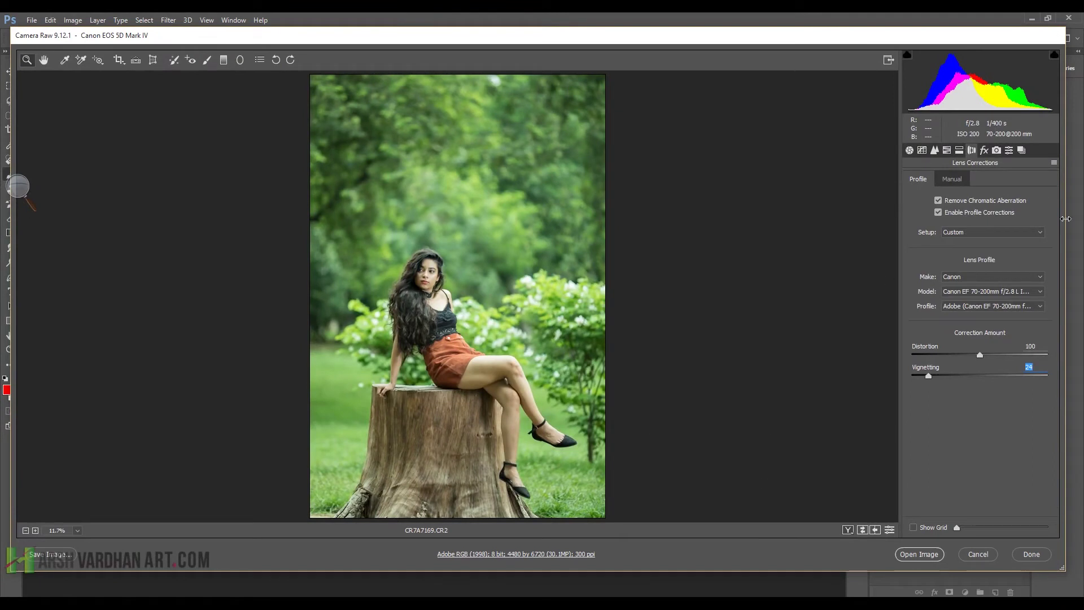
{"action": "left_click", "coordinate": [910, 151]}
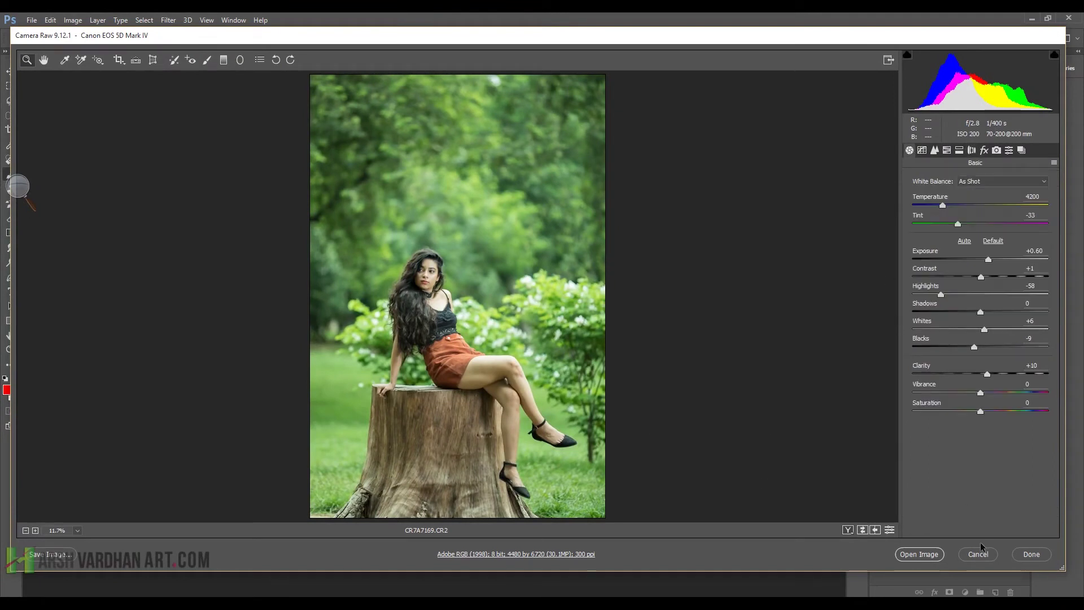
{"action": "left_click", "coordinate": [920, 554]}
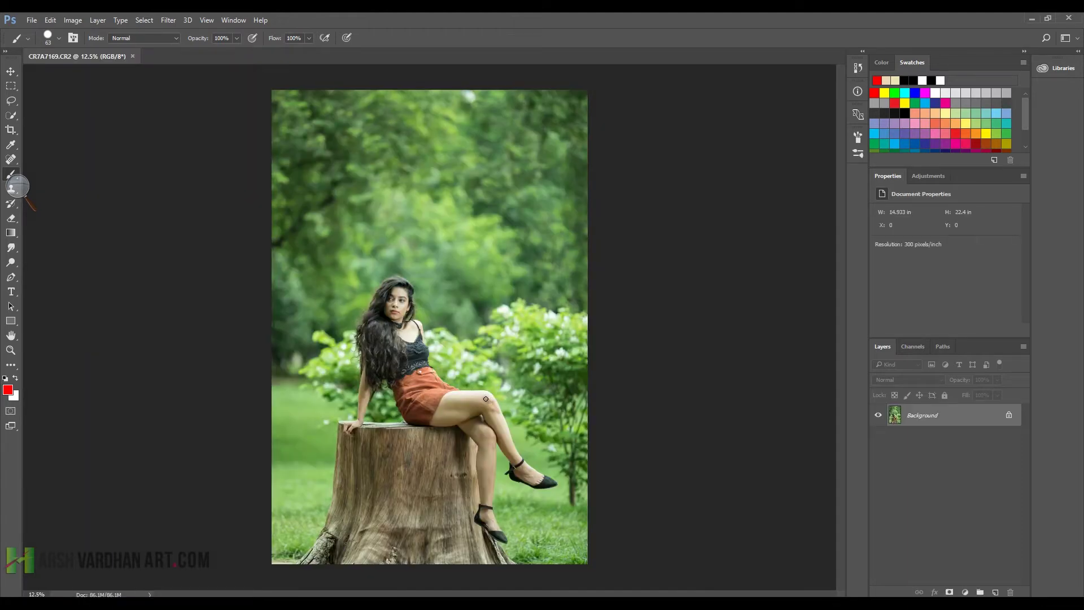
Step: Duplicate the Background layer of the opened portrait
{"action": "left_click_drag", "start_coordinate": [373, 321], "coordinate": [416, 320]}
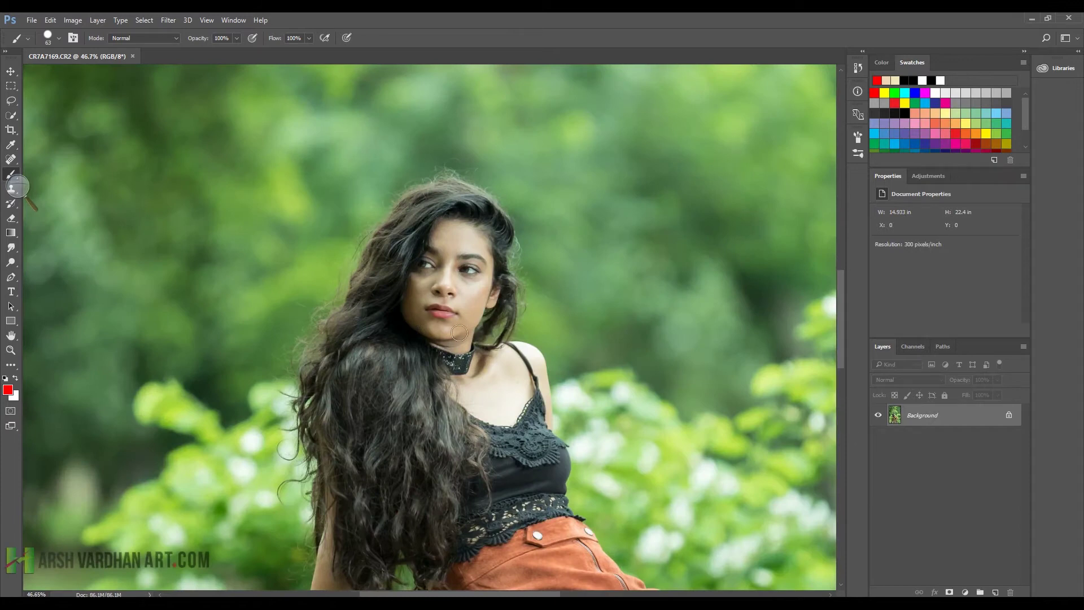
{"action": "left_click_drag", "start_coordinate": [549, 351], "coordinate": [560, 360]}
{"action": "left_click_drag", "start_coordinate": [391, 244], "coordinate": [434, 295]}
{"action": "left_click_drag", "start_coordinate": [406, 240], "coordinate": [479, 320]}
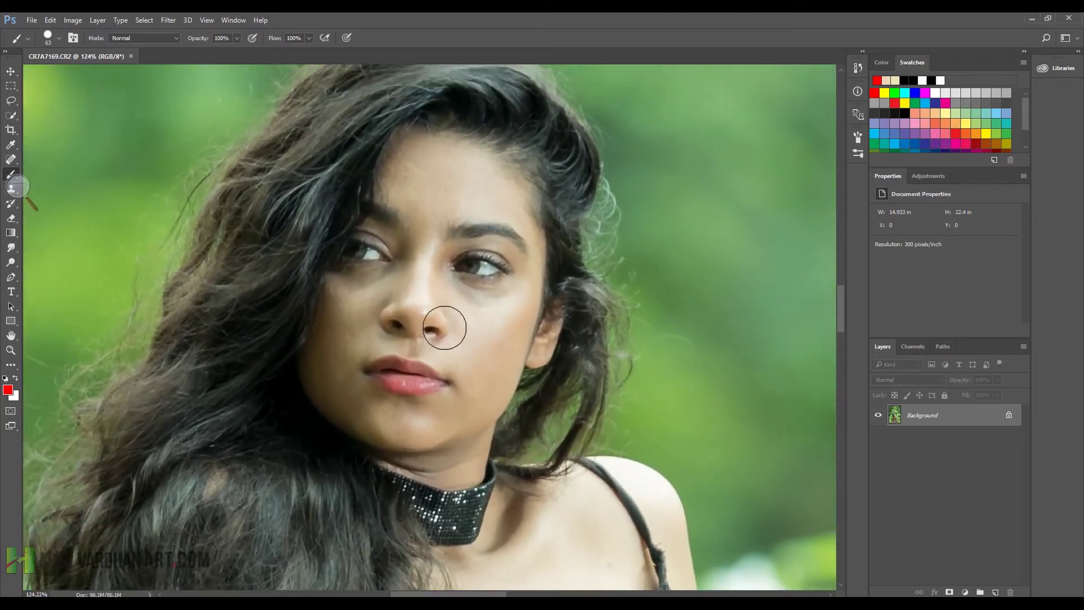
{"action": "left_click_drag", "start_coordinate": [507, 355], "coordinate": [492, 357]}
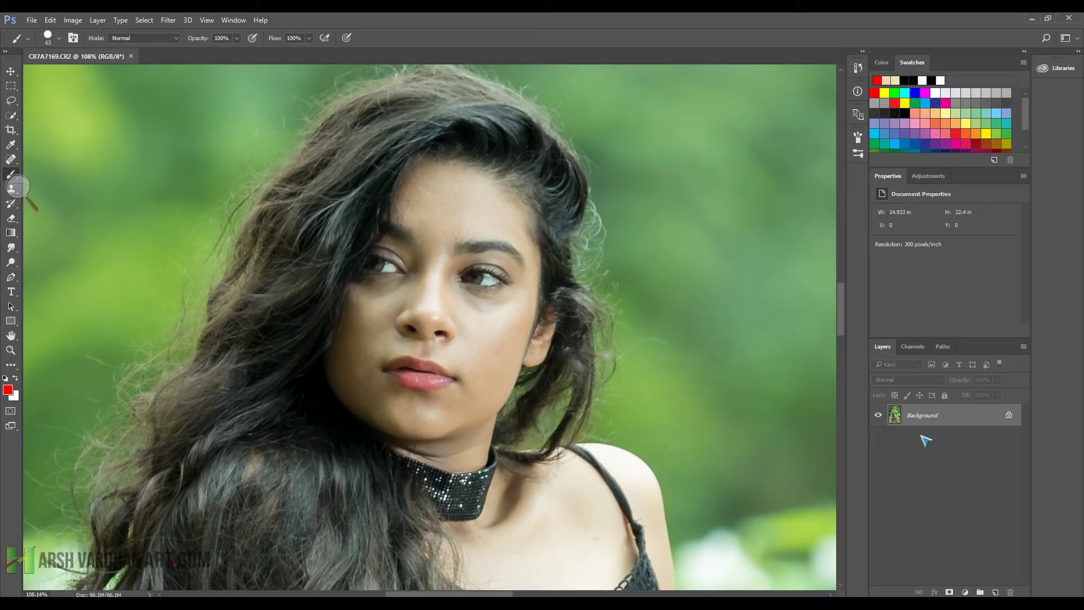
{"action": "key", "text": "ctrl+j"}
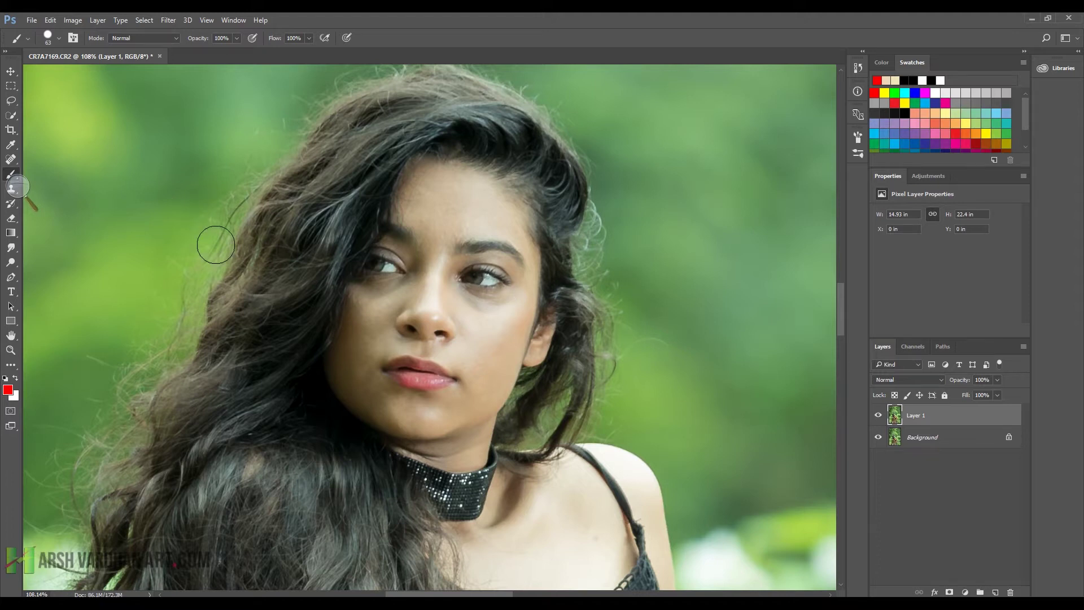
Step: Open the Nik Collection's Color Efex Pro 4 filter for the duplicated layer
{"action": "left_click", "coordinate": [169, 21]}
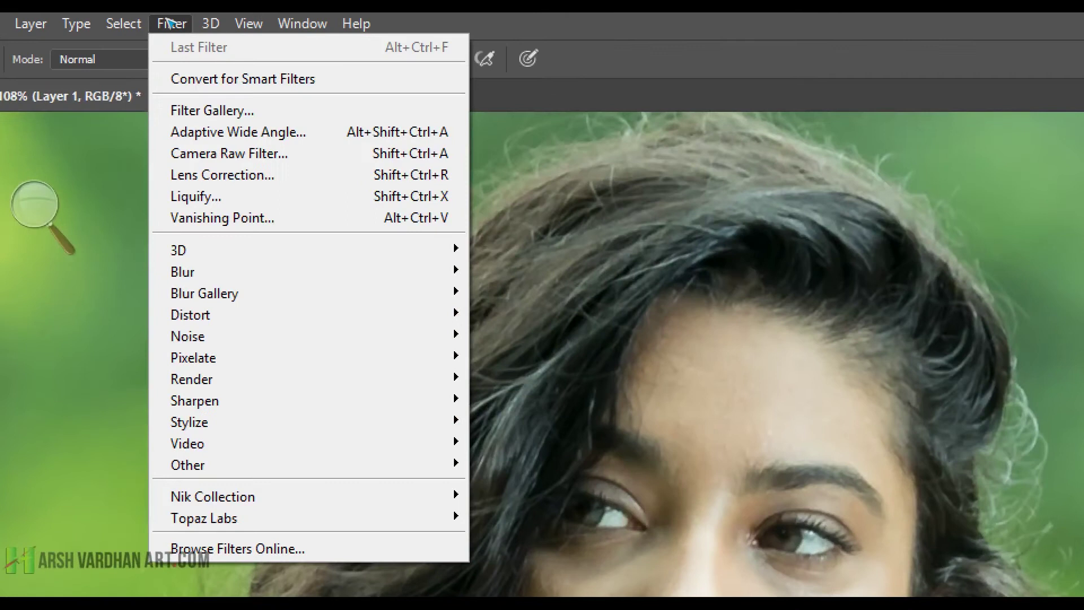
{"action": "mouse_move", "coordinate": [402, 494]}
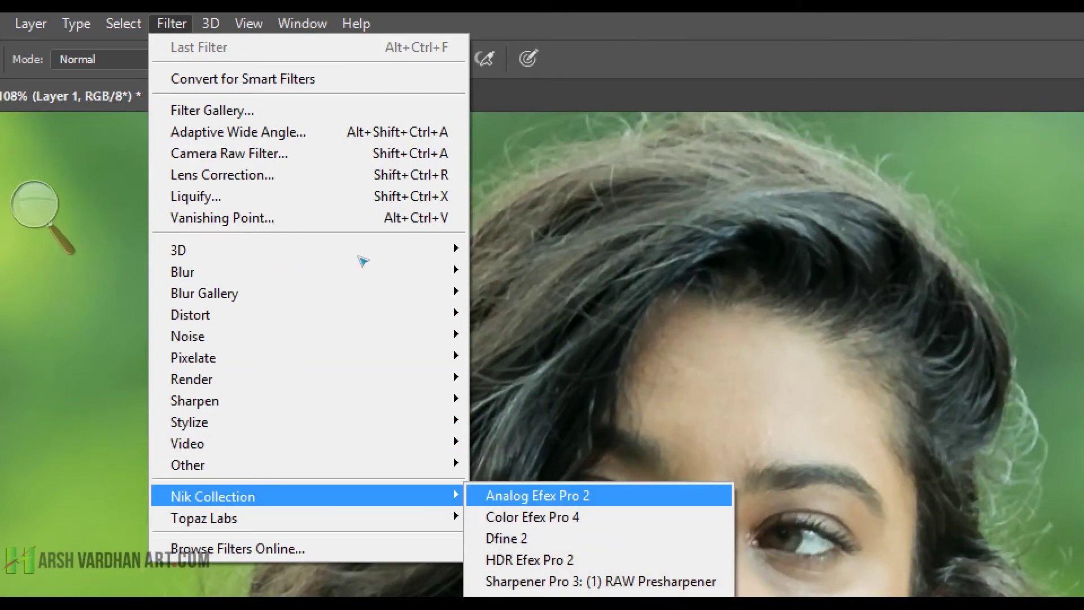
{"action": "left_click", "coordinate": [533, 517]}
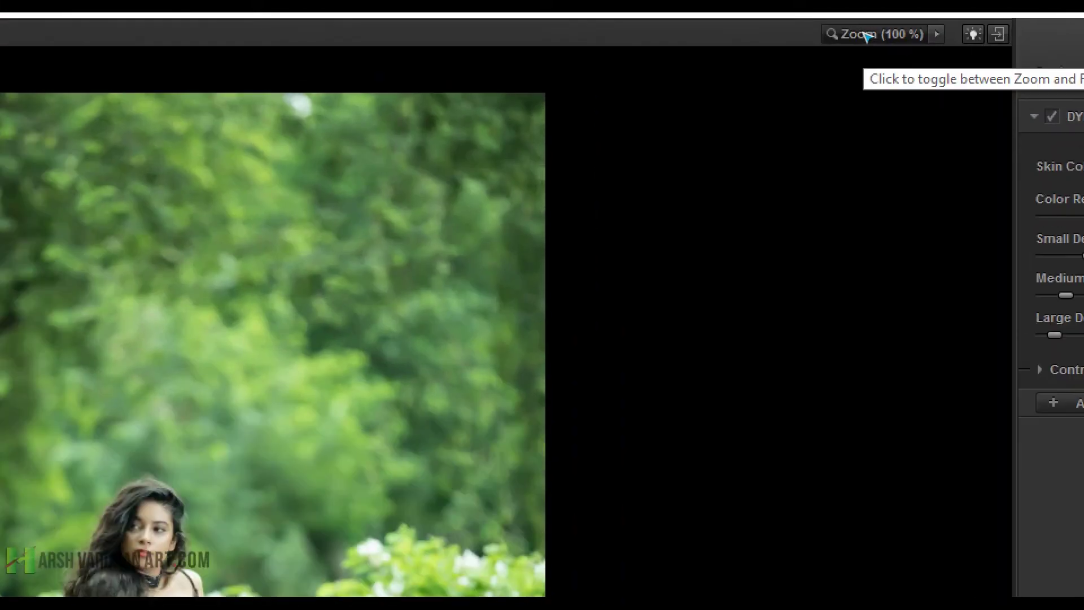
Step: Sample the Dynamic Skin Softener's skin color from the woman's cheek at 100% zoom and compare the softened face with the original
{"action": "left_click", "coordinate": [867, 34]}
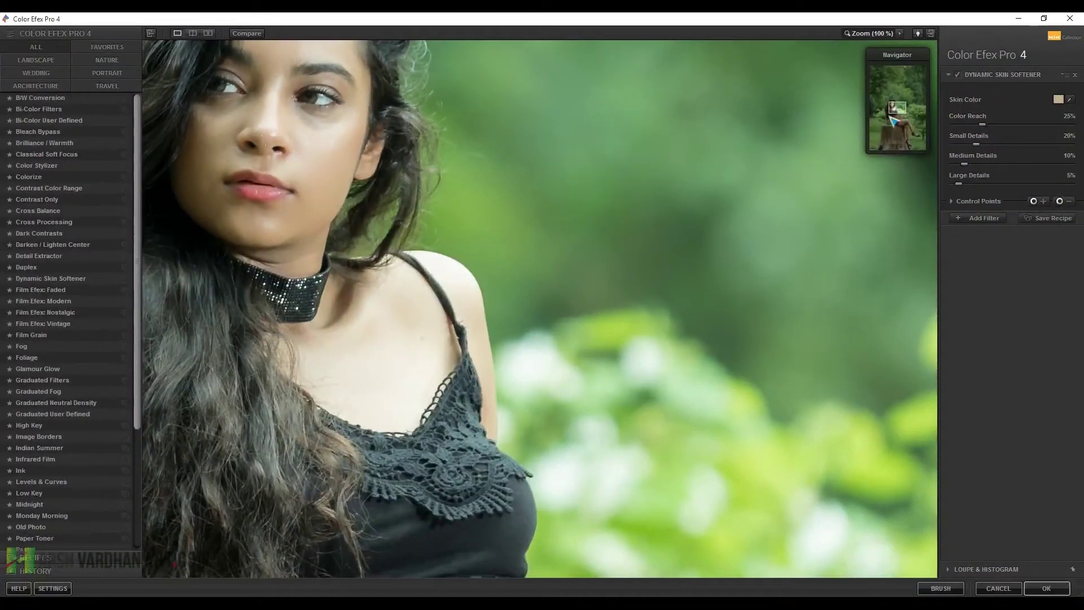
{"action": "left_click_drag", "start_coordinate": [890, 118], "coordinate": [896, 111]}
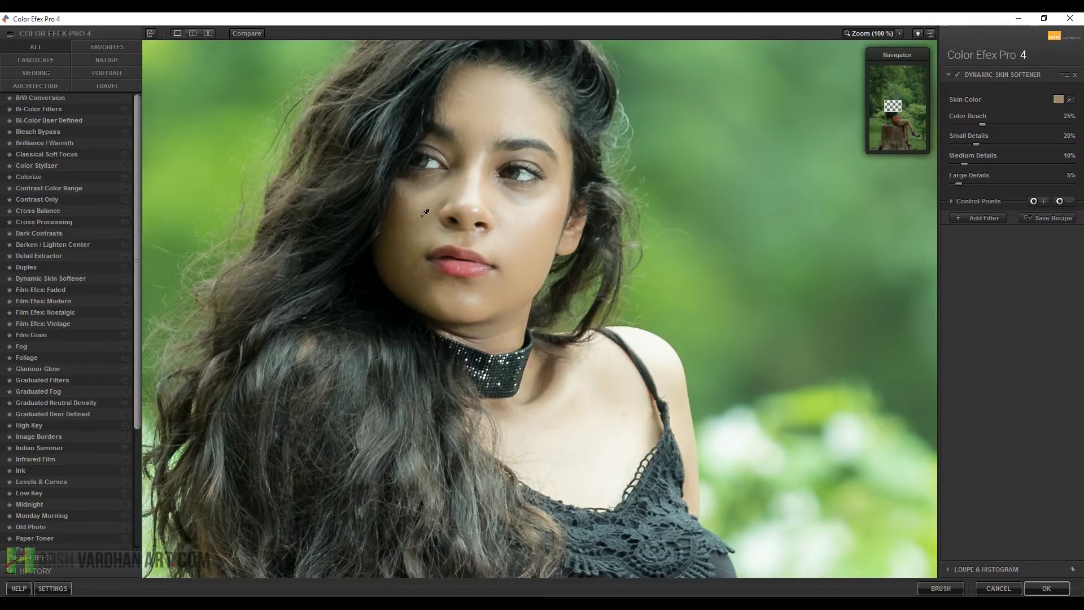
{"action": "left_click", "coordinate": [539, 219]}
{"action": "left_click", "coordinate": [247, 33]}
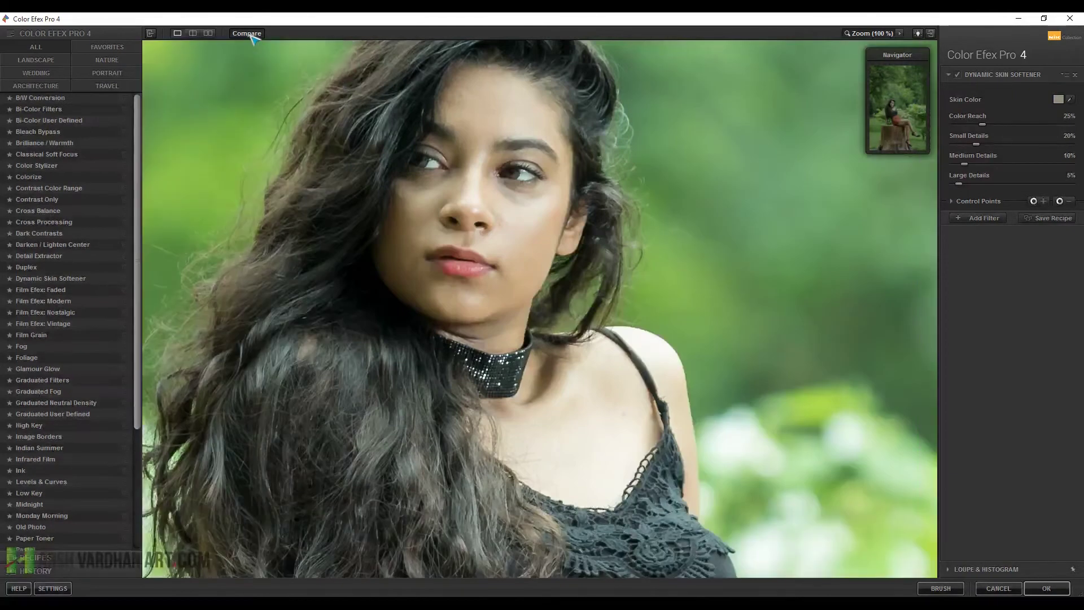
{"action": "left_click", "coordinate": [250, 35]}
{"action": "left_click", "coordinate": [250, 35]}
{"action": "left_click", "coordinate": [251, 34]}
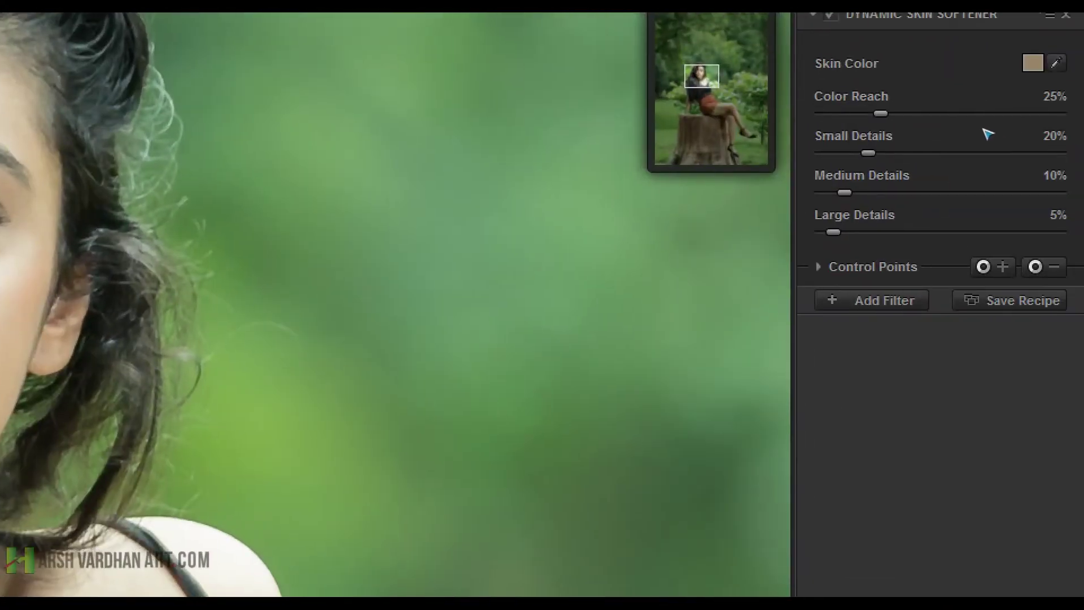
Step: Set the Dynamic Skin Softener's Color Reach to 27%, adjust its Small, Medium and Large Details, and apply the filter
{"action": "left_click_drag", "start_coordinate": [970, 117], "coordinate": [968, 150]}
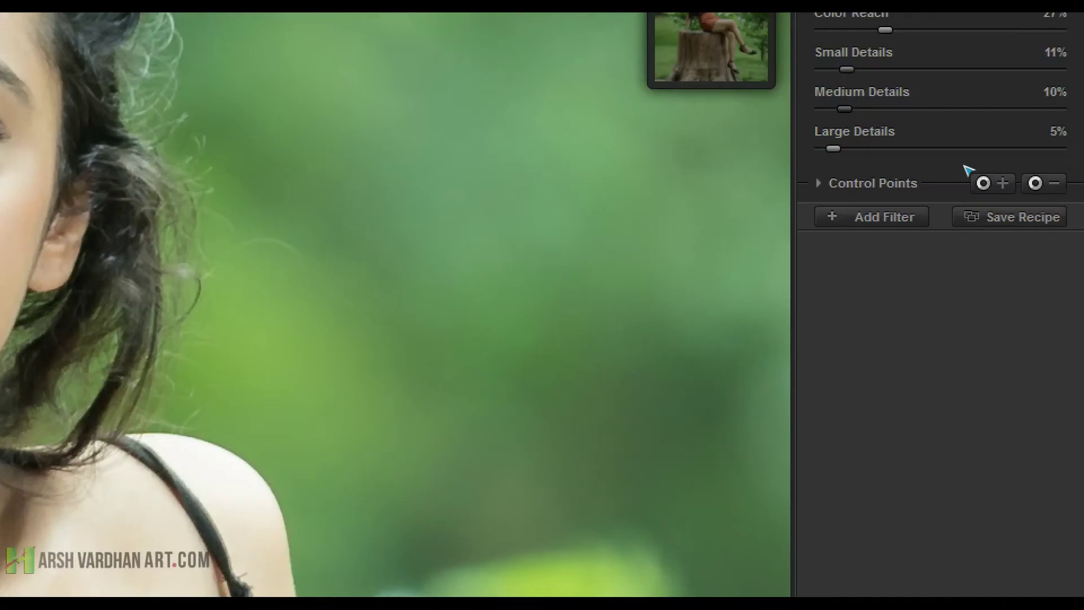
{"action": "left_click_drag", "start_coordinate": [972, 165], "coordinate": [980, 145]}
{"action": "left_click_drag", "start_coordinate": [959, 181], "coordinate": [960, 185]}
{"action": "left_click_drag", "start_coordinate": [930, 94], "coordinate": [952, 95]}
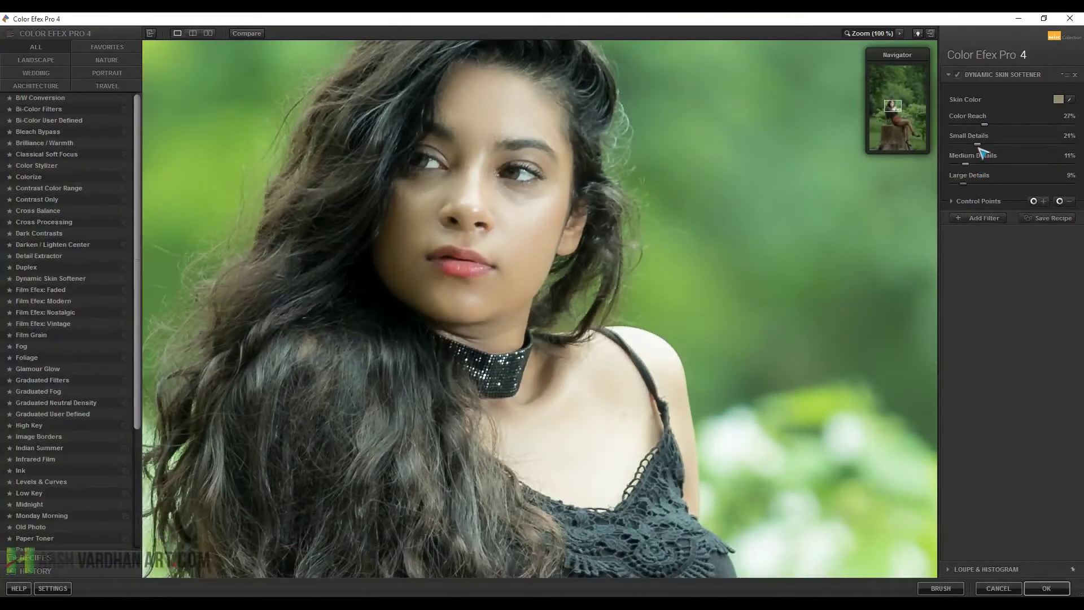
{"action": "left_click_drag", "start_coordinate": [992, 146], "coordinate": [967, 146]}
{"action": "left_click_drag", "start_coordinate": [983, 185], "coordinate": [983, 127]}
{"action": "left_click", "coordinate": [1042, 588]}
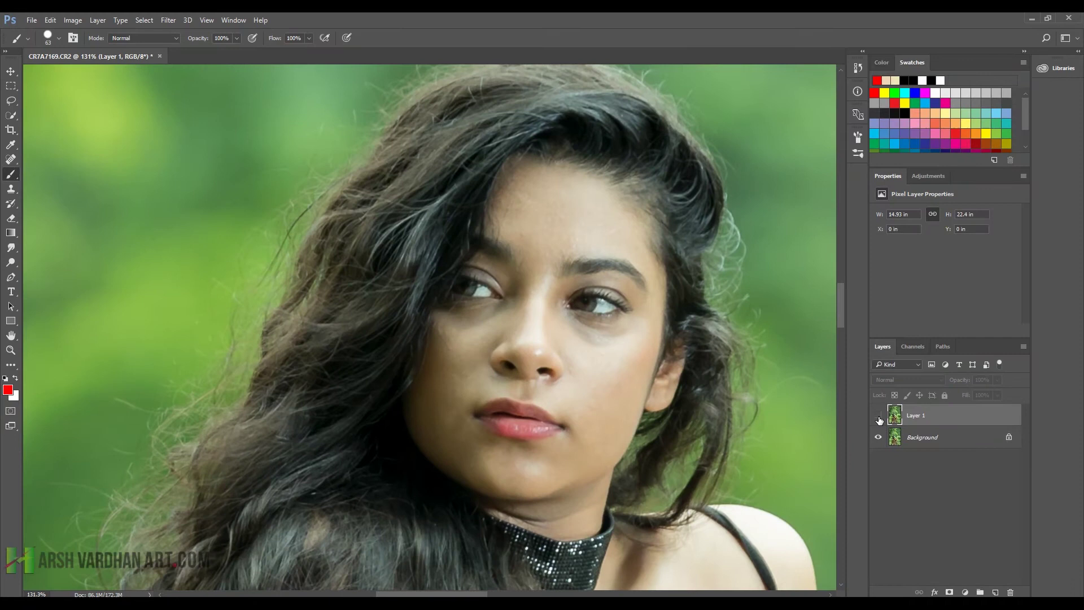
Step: Compare the softened skin with the original by hiding and showing Layer 1 repeatedly
{"action": "left_click", "coordinate": [879, 416]}
{"action": "left_click", "coordinate": [879, 416]}
{"action": "left_click", "coordinate": [879, 416]}
{"action": "left_click", "coordinate": [879, 417]}
{"action": "left_click", "coordinate": [879, 416]}
{"action": "left_click", "coordinate": [879, 416]}
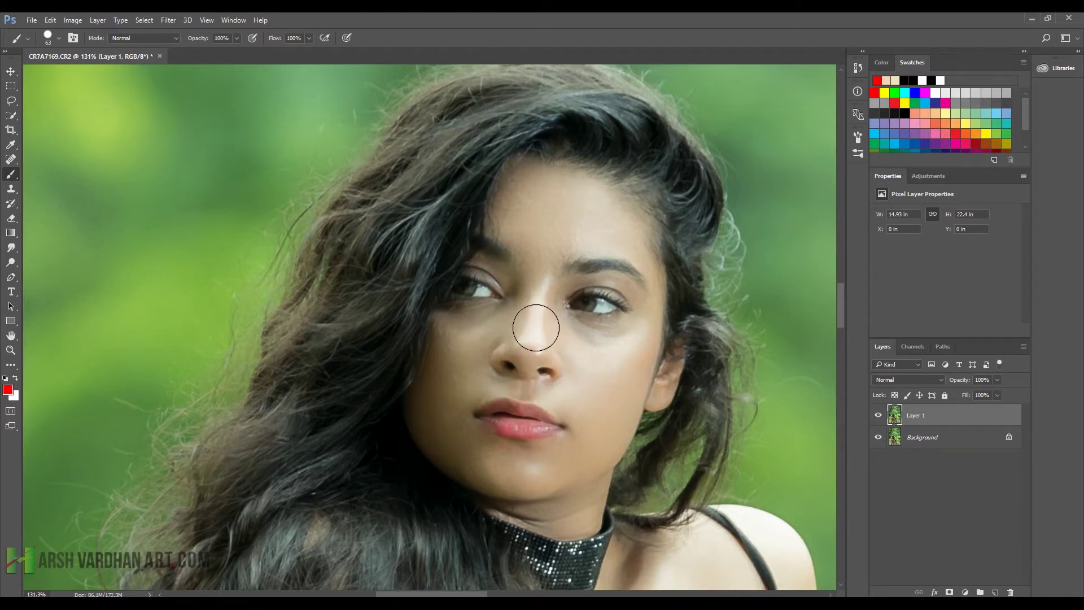
Step: Remove the small marks around the nose with the Spot Healing Brush, reducing its size to 10
{"action": "left_click", "coordinate": [11, 159]}
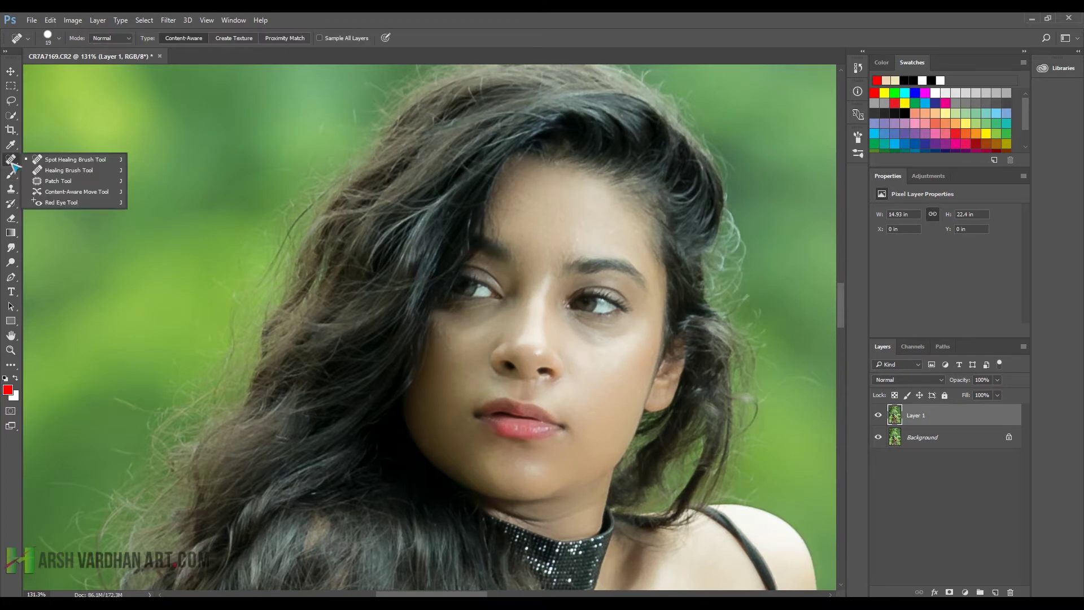
{"action": "left_click", "coordinate": [68, 160]}
{"action": "scroll", "coordinate": [545, 367], "scroll_direction": "up", "scroll_amount": 1}
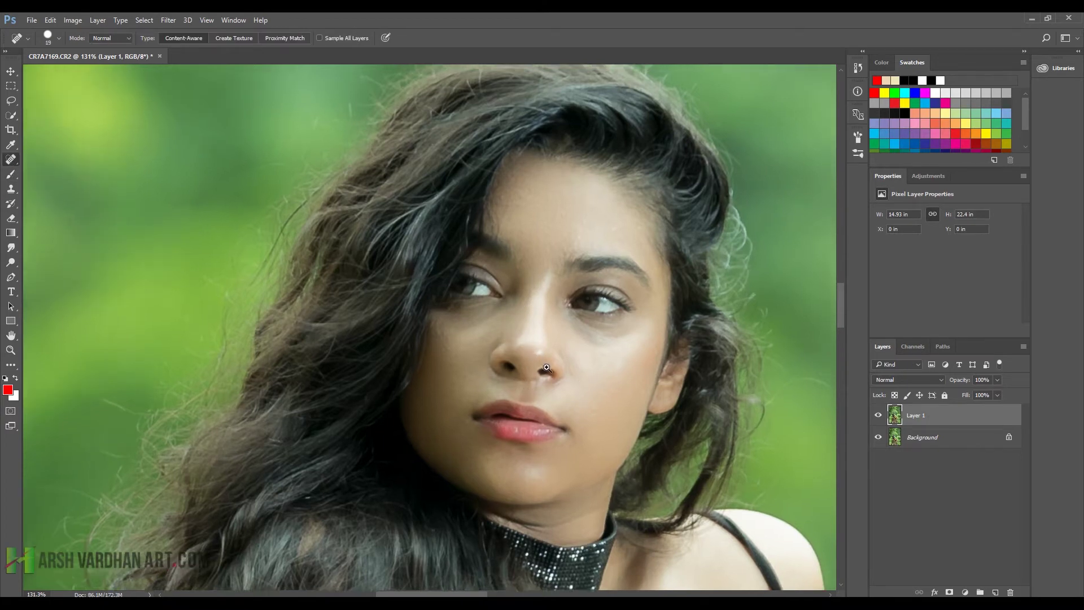
{"action": "left_click_drag", "start_coordinate": [544, 365], "coordinate": [537, 353]}
{"action": "key", "text": "bracketleft"}
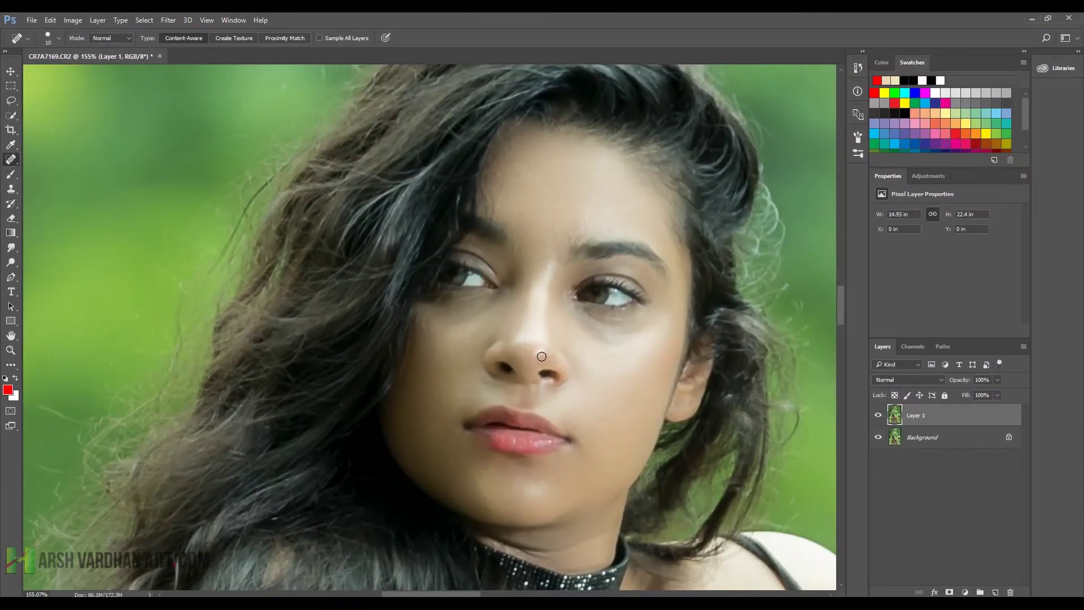
{"action": "left_click_drag", "start_coordinate": [527, 358], "coordinate": [529, 360]}
Step: Heal the small blemishes across the middle of the woman's forehead
{"action": "left_click", "coordinate": [523, 213]}
{"action": "left_click", "coordinate": [540, 200]}
{"action": "left_click", "coordinate": [547, 202]}
{"action": "left_click", "coordinate": [562, 209]}
{"action": "left_click", "coordinate": [555, 196]}
{"action": "left_click", "coordinate": [588, 219]}
{"action": "left_click", "coordinate": [564, 232]}
{"action": "left_click", "coordinate": [547, 233]}
Step: Heal the remaining blemishes on both cheeks and along the upper forehead near the hairline
{"action": "left_click", "coordinate": [600, 418]}
{"action": "left_click", "coordinate": [612, 360]}
{"action": "left_click", "coordinate": [622, 370]}
{"action": "left_click", "coordinate": [454, 380]}
{"action": "left_click", "coordinate": [437, 346]}
{"action": "left_click", "coordinate": [621, 206]}
{"action": "left_click", "coordinate": [524, 169]}
{"action": "left_click", "coordinate": [500, 176]}
{"action": "left_click", "coordinate": [503, 187]}
{"action": "left_click", "coordinate": [511, 169]}
{"action": "left_click", "coordinate": [508, 150]}
Step: Add a new empty layer above Layer 1 and set the Clone Stamp tool's mode to Lighten
{"action": "left_click", "coordinate": [997, 592]}
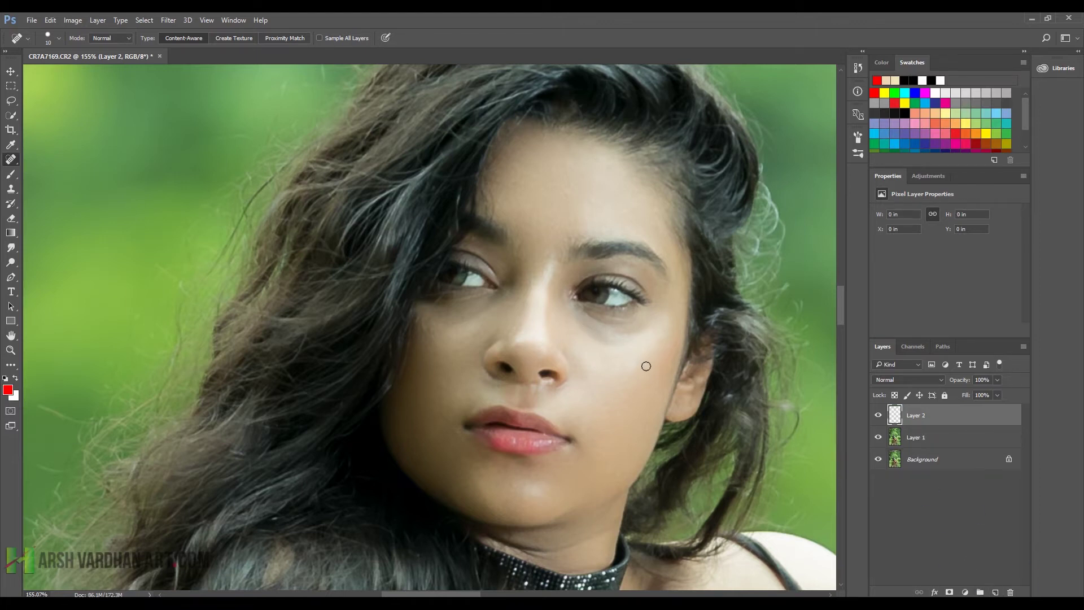
{"action": "scroll", "coordinate": [646, 366], "scroll_direction": "up", "scroll_amount": 3}
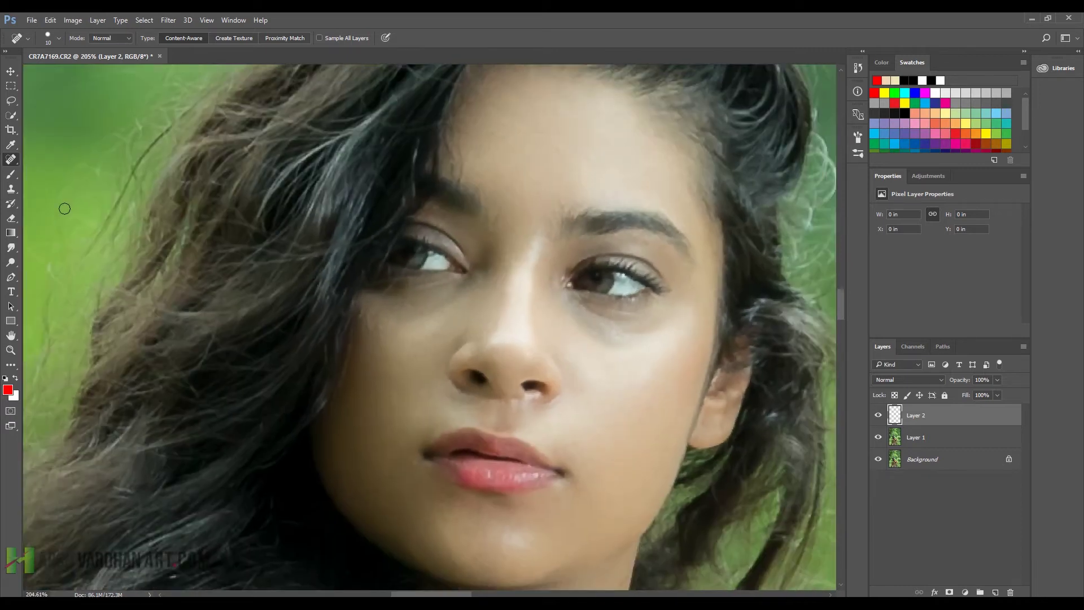
{"action": "left_click", "coordinate": [11, 189]}
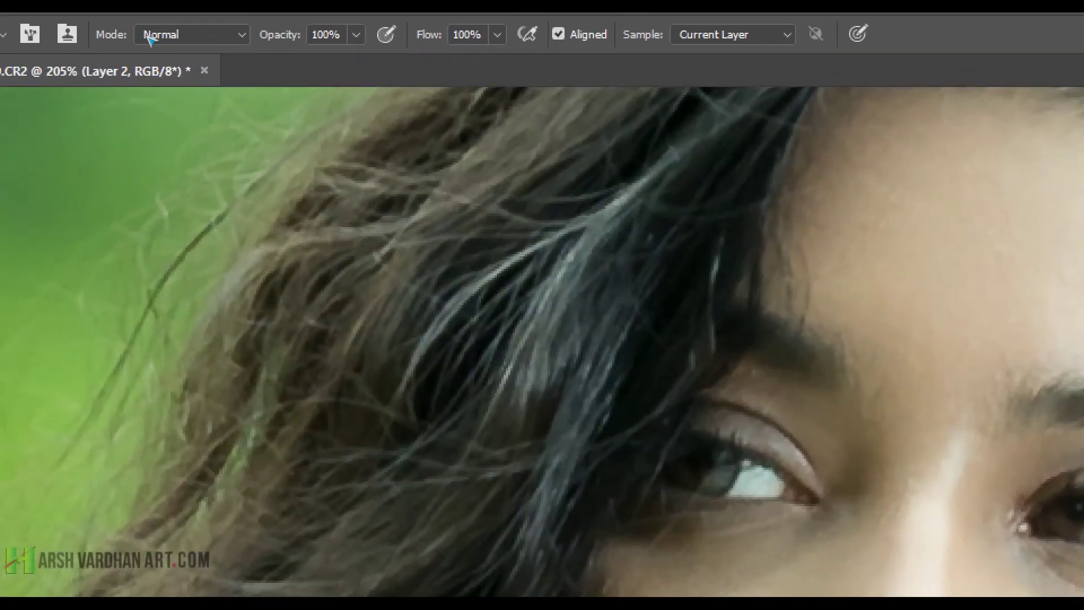
{"action": "left_click", "coordinate": [149, 37]}
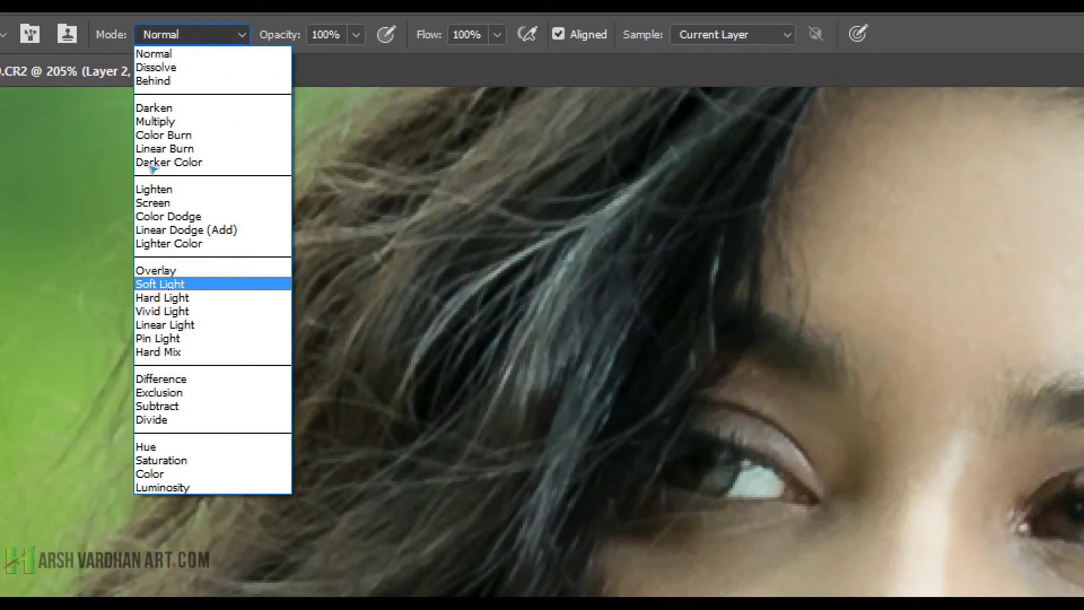
{"action": "left_click", "coordinate": [153, 189]}
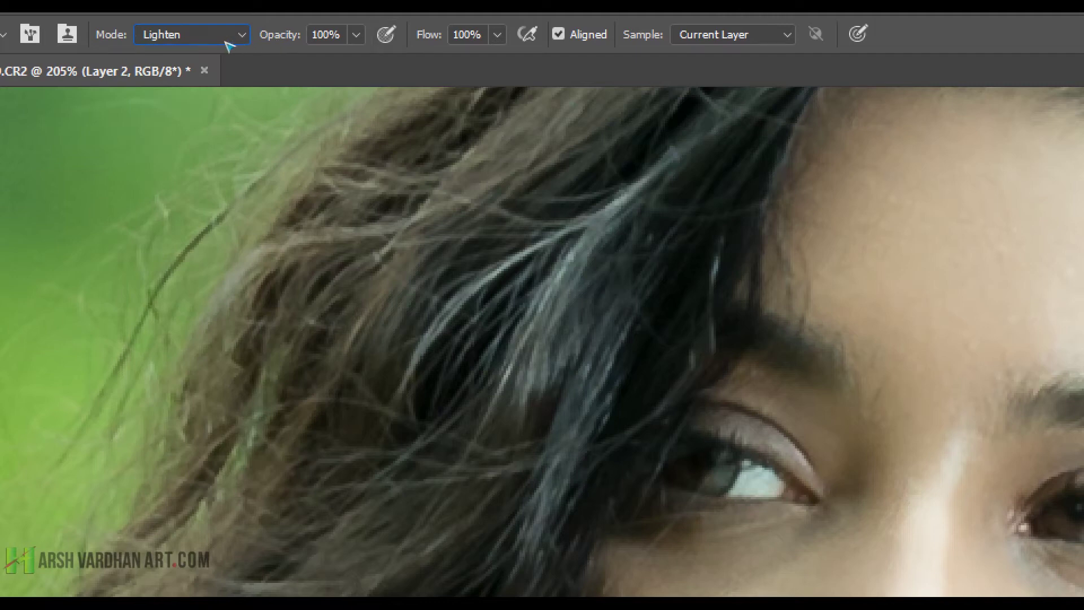
Step: Lower the Clone Stamp's opacity to 30%
{"action": "key", "text": "alt+w"}
{"action": "key", "text": "a"}
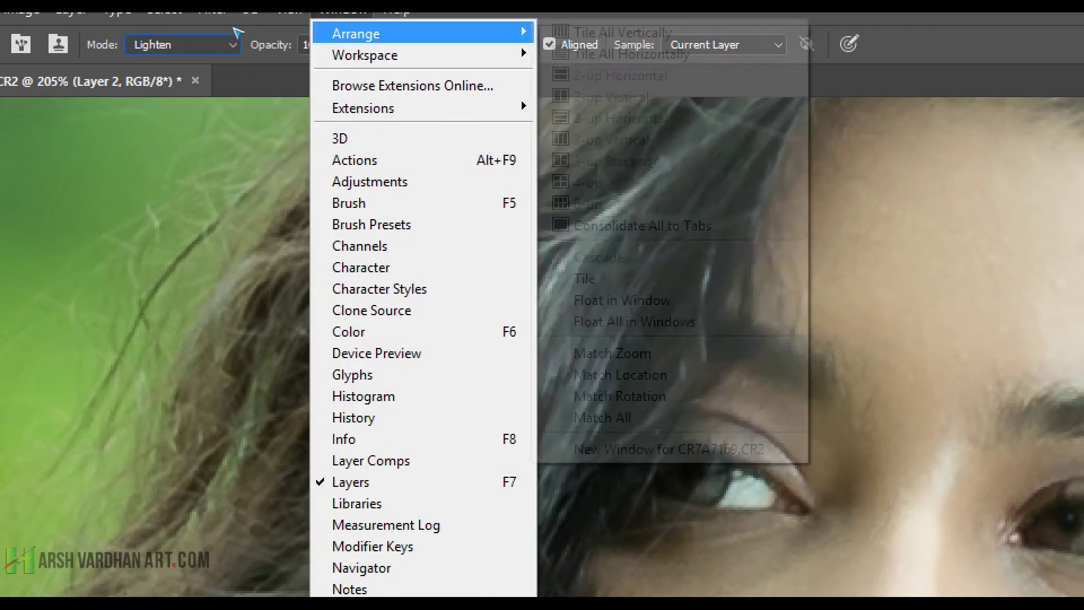
{"action": "left_click", "coordinate": [204, 18]}
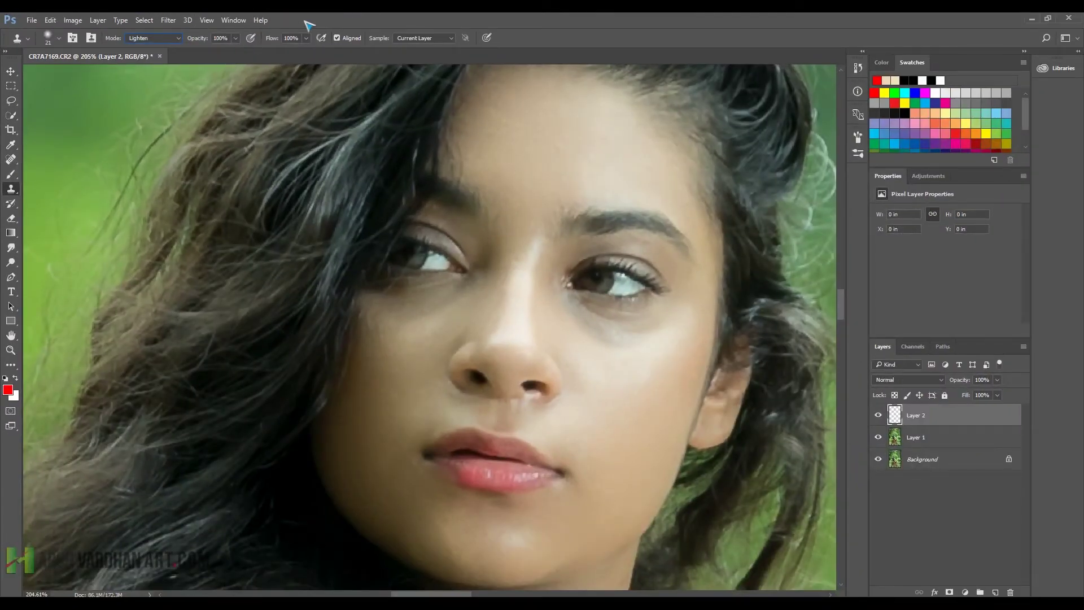
{"action": "left_click_drag", "start_coordinate": [235, 38], "coordinate": [200, 53]}
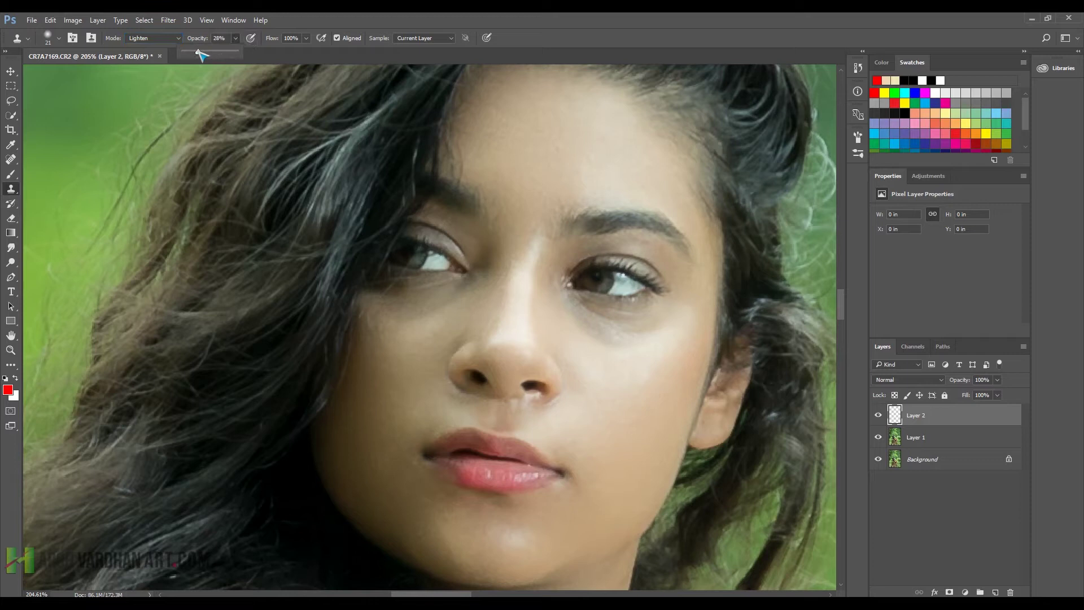
{"action": "left_click", "coordinate": [348, 18]}
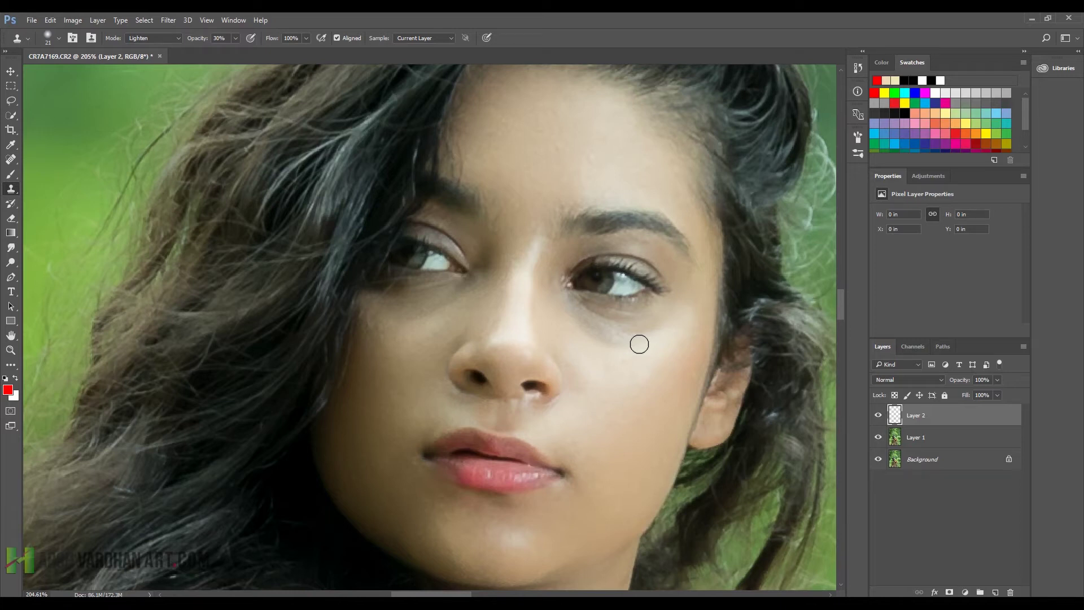
Step: Enlarge the Clone Stamp brush to 25 and make it sample All Layers
{"action": "left_click", "coordinate": [597, 378], "text": "alt"}
{"action": "mouse_move", "coordinate": [577, 324]}
{"action": "left_mouse_down"}
{"action": "mouse_move", "coordinate": [618, 350]}
{"action": "mouse_move", "coordinate": [574, 312]}
{"action": "mouse_move", "coordinate": [576, 331]}
{"action": "mouse_move", "coordinate": [605, 334]}
{"action": "mouse_move", "coordinate": [587, 336]}
{"action": "left_mouse_up"}
{"action": "key", "text": "]"}
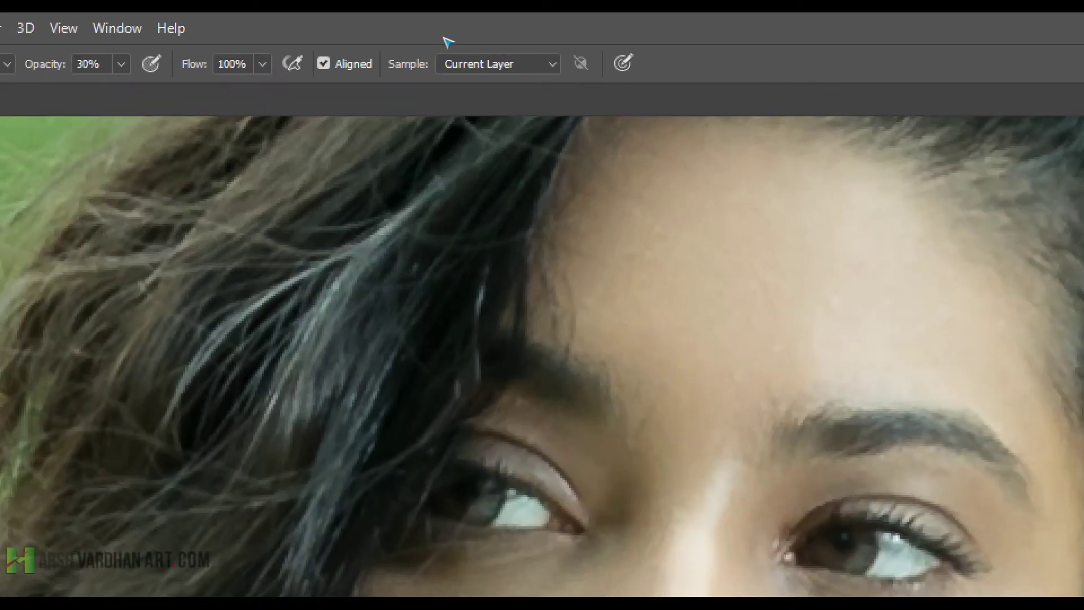
{"action": "left_click", "coordinate": [531, 90]}
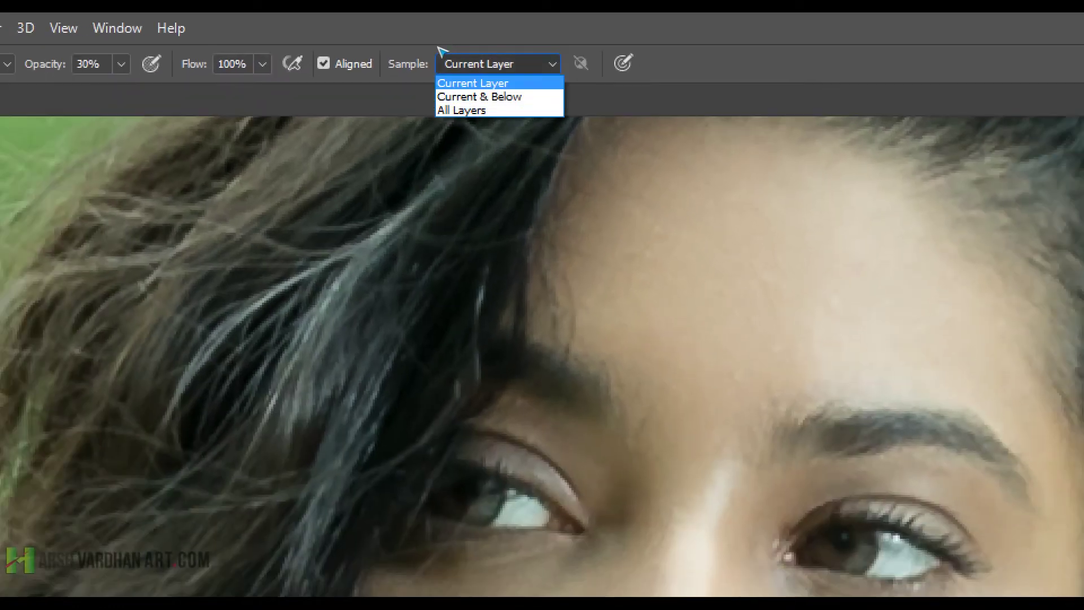
{"action": "left_click", "coordinate": [495, 111]}
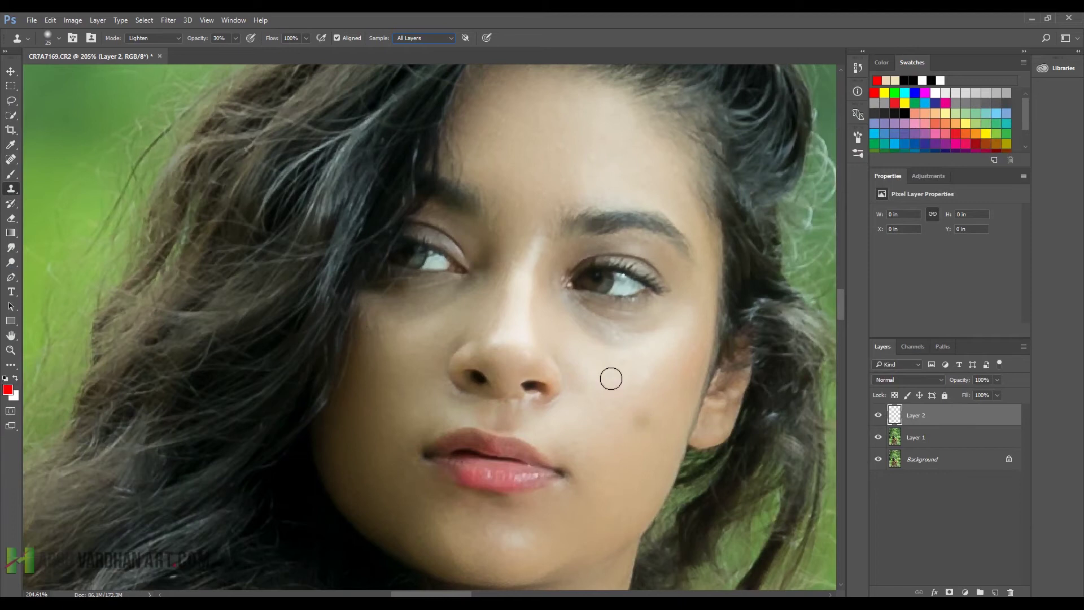
Step: Lighten the dark circle under the fully visible eye on Layer 2 by cloning brighter skin from the cheek below
{"action": "left_click", "coordinate": [586, 363], "text": "alt"}
{"action": "mouse_move", "coordinate": [576, 325]}
{"action": "left_mouse_down"}
{"action": "mouse_move", "coordinate": [624, 341]}
{"action": "mouse_move", "coordinate": [566, 308]}
{"action": "left_mouse_up"}
{"action": "mouse_move", "coordinate": [622, 330]}
{"action": "left_mouse_down"}
{"action": "mouse_move", "coordinate": [586, 326]}
{"action": "mouse_move", "coordinate": [618, 346]}
{"action": "mouse_move", "coordinate": [594, 348]}
{"action": "mouse_move", "coordinate": [644, 329]}
{"action": "mouse_move", "coordinate": [619, 330]}
{"action": "mouse_move", "coordinate": [625, 347]}
{"action": "mouse_move", "coordinate": [590, 322]}
{"action": "mouse_move", "coordinate": [637, 335]}
{"action": "mouse_move", "coordinate": [648, 327]}
{"action": "mouse_move", "coordinate": [620, 333]}
{"action": "left_mouse_up"}
{"action": "left_click", "coordinate": [604, 377], "text": "alt"}
{"action": "left_click", "coordinate": [600, 364], "text": "alt"}
{"action": "mouse_move", "coordinate": [569, 307]}
{"action": "left_mouse_down"}
{"action": "mouse_move", "coordinate": [642, 316]}
{"action": "mouse_move", "coordinate": [636, 337]}
{"action": "mouse_move", "coordinate": [643, 329]}
{"action": "mouse_move", "coordinate": [617, 322]}
{"action": "mouse_move", "coordinate": [632, 327]}
{"action": "mouse_move", "coordinate": [591, 331]}
{"action": "mouse_move", "coordinate": [624, 395]}
{"action": "left_mouse_up"}
{"action": "left_click", "coordinate": [614, 398], "text": "alt"}
{"action": "left_click", "coordinate": [625, 368], "text": "alt"}
{"action": "left_click", "coordinate": [616, 378], "text": "alt"}
{"action": "left_click_drag", "start_coordinate": [572, 323], "coordinate": [589, 333]}
Step: Clone brighter cheek skin under the eye beside the hair and undo the last dab
{"action": "left_click", "coordinate": [409, 355], "text": "alt"}
{"action": "mouse_move", "coordinate": [425, 316]}
{"action": "left_mouse_down"}
{"action": "mouse_move", "coordinate": [444, 302]}
{"action": "mouse_move", "coordinate": [397, 322]}
{"action": "mouse_move", "coordinate": [458, 290]}
{"action": "mouse_move", "coordinate": [400, 332]}
{"action": "left_mouse_up"}
{"action": "left_click", "coordinate": [417, 353], "text": "alt"}
{"action": "left_click", "coordinate": [416, 373], "text": "alt"}
{"action": "left_click", "coordinate": [455, 328]}
{"action": "key", "text": "ctrl+z"}
Step: Resample the cheek and lighten more of the area under the hair-side eye, enlarging the brush to 30
{"action": "left_click", "coordinate": [425, 391], "text": "alt"}
{"action": "left_click", "coordinate": [472, 400]}
{"action": "mouse_move", "coordinate": [443, 351]}
{"action": "left_mouse_down"}
{"action": "mouse_move", "coordinate": [503, 333]}
{"action": "mouse_move", "coordinate": [470, 337]}
{"action": "mouse_move", "coordinate": [460, 306]}
{"action": "mouse_move", "coordinate": [411, 317]}
{"action": "left_mouse_up"}
{"action": "left_click", "coordinate": [638, 361], "text": "alt"}
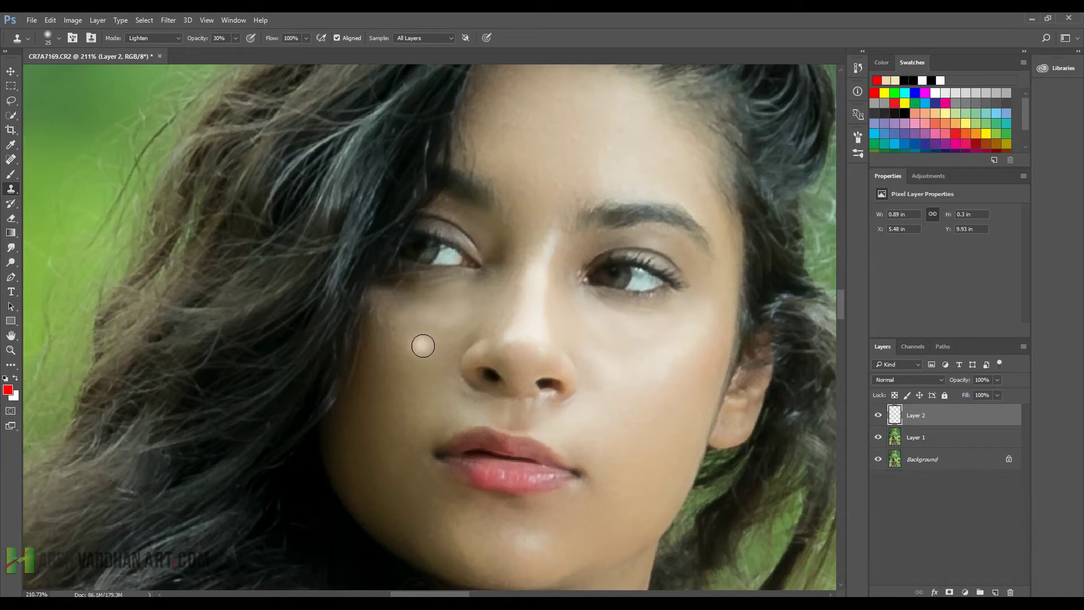
{"action": "key", "text": "ctrl+z"}
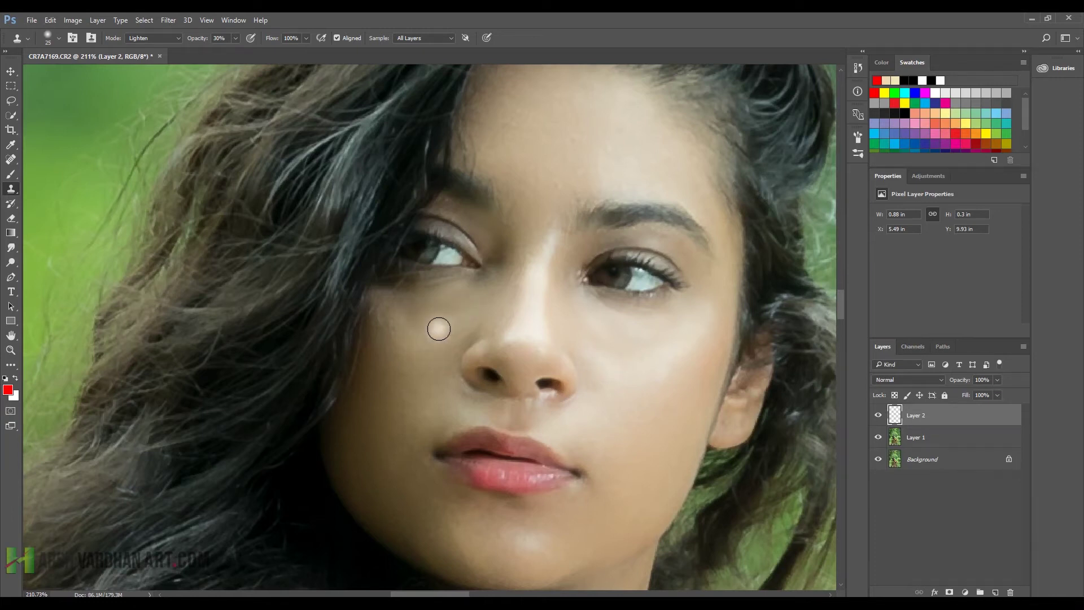
{"action": "key", "text": "bracketright"}
{"action": "mouse_move", "coordinate": [463, 309]}
{"action": "left_mouse_down"}
{"action": "mouse_move", "coordinate": [438, 323]}
{"action": "mouse_move", "coordinate": [467, 306]}
{"action": "mouse_move", "coordinate": [429, 315]}
{"action": "mouse_move", "coordinate": [410, 306]}
{"action": "mouse_move", "coordinate": [442, 307]}
{"action": "mouse_move", "coordinate": [422, 318]}
{"action": "mouse_move", "coordinate": [493, 282]}
{"action": "left_mouse_up"}
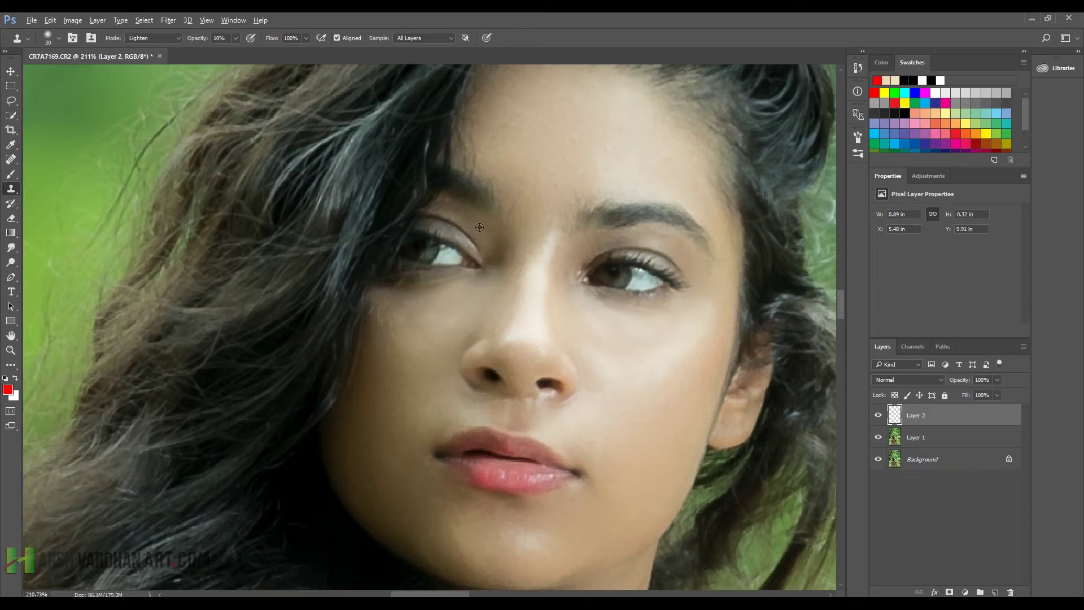
Step: Lighten the shadow between the hair-side eye and the nose bridge using a size 15 Clone Stamp at 10% opacity
{"action": "key", "text": "bracketleft"}
{"action": "key", "text": "bracketleft"}
{"action": "left_click", "coordinate": [491, 284], "text": "alt"}
{"action": "left_click", "coordinate": [466, 308], "text": "alt"}
{"action": "left_click_drag", "start_coordinate": [479, 228], "coordinate": [494, 251]}
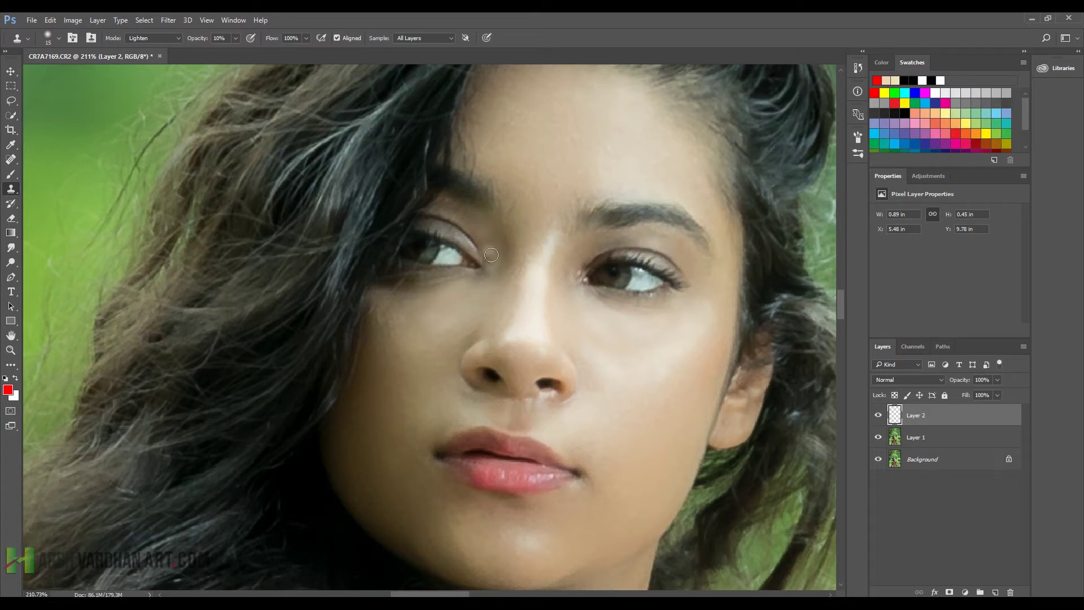
{"action": "left_click", "coordinate": [502, 304], "text": "alt"}
Step: Switch the Clone Stamp to Normal mode and blend the skin around the hair-side eye's inner corner
{"action": "right_click", "coordinate": [414, 257], "text": "shift"}
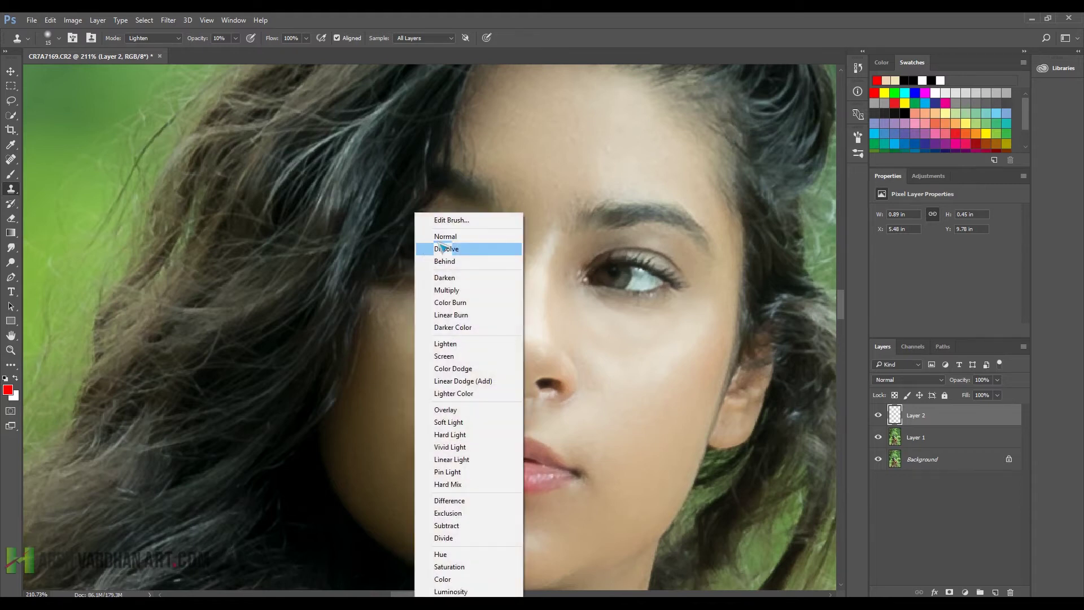
{"action": "left_click", "coordinate": [445, 236]}
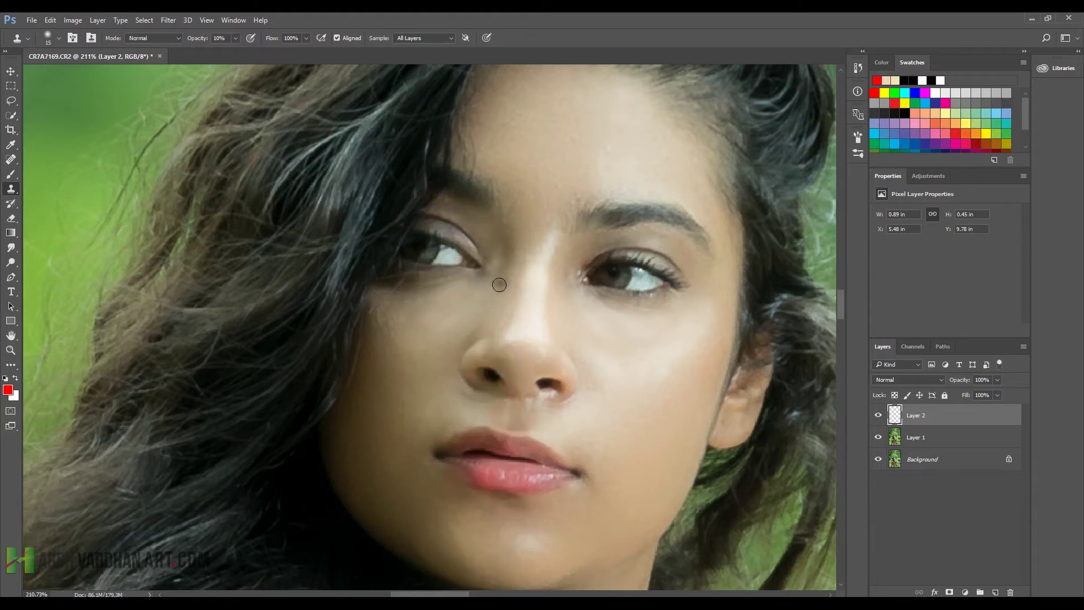
{"action": "left_click", "coordinate": [483, 232], "text": "alt"}
{"action": "mouse_move", "coordinate": [490, 254]}
{"action": "left_mouse_down"}
{"action": "mouse_move", "coordinate": [497, 264]}
{"action": "mouse_move", "coordinate": [488, 238]}
{"action": "left_mouse_up"}
{"action": "left_click", "coordinate": [483, 287]}
Step: Compare the face with and without the cloning on Layer 2
{"action": "scroll", "coordinate": [567, 337], "scroll_direction": "down", "scroll_amount": 4}
{"action": "scroll", "coordinate": [532, 340], "scroll_direction": "up", "scroll_amount": 3}
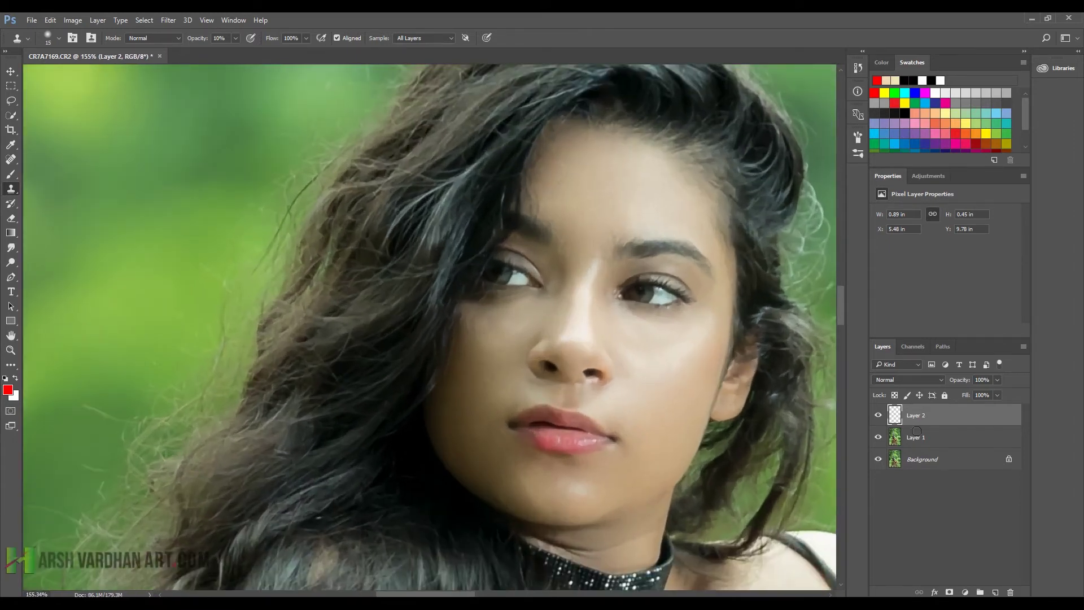
{"action": "left_click", "coordinate": [877, 416]}
{"action": "left_click", "coordinate": [877, 415]}
{"action": "left_click", "coordinate": [877, 416]}
{"action": "left_click", "coordinate": [877, 416]}
Step: Clone more skin beside the nose bridge and around the inner eye corners, and compare with Layer 2 hidden
{"action": "scroll", "coordinate": [526, 310], "scroll_direction": "up", "scroll_amount": 1}
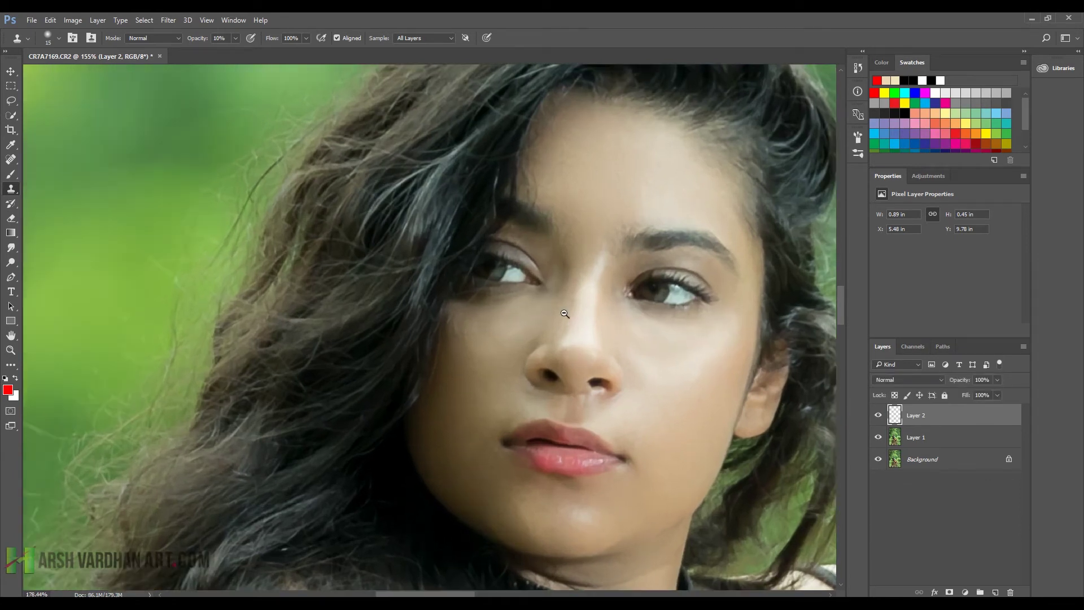
{"action": "scroll", "coordinate": [581, 291], "scroll_direction": "up", "scroll_amount": 1}
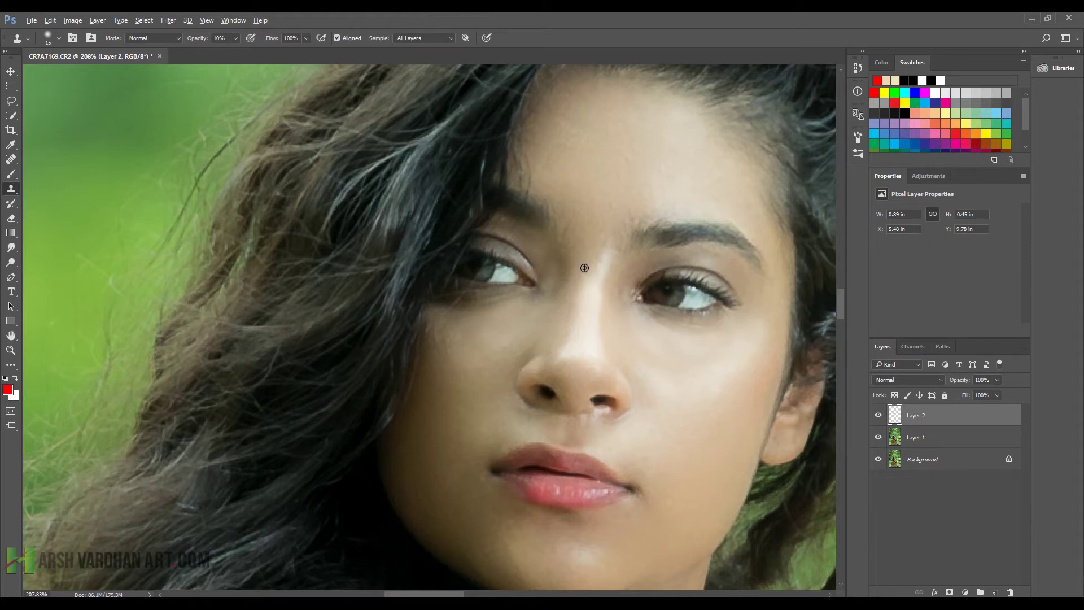
{"action": "mouse_move", "coordinate": [569, 276]}
{"action": "left_mouse_down"}
{"action": "mouse_move", "coordinate": [567, 267]}
{"action": "mouse_move", "coordinate": [558, 295]}
{"action": "left_mouse_up"}
{"action": "left_click", "coordinate": [549, 320], "text": "alt"}
{"action": "mouse_move", "coordinate": [546, 262]}
{"action": "left_mouse_down"}
{"action": "mouse_move", "coordinate": [553, 255]}
{"action": "mouse_move", "coordinate": [549, 279]}
{"action": "left_mouse_up"}
{"action": "mouse_move", "coordinate": [643, 293]}
{"action": "left_mouse_down"}
{"action": "mouse_move", "coordinate": [603, 312]}
{"action": "mouse_move", "coordinate": [606, 328]}
{"action": "left_mouse_up"}
{"action": "left_click_drag", "start_coordinate": [648, 361], "coordinate": [581, 392]}
{"action": "scroll", "coordinate": [664, 367], "scroll_direction": "up", "scroll_amount": 6}
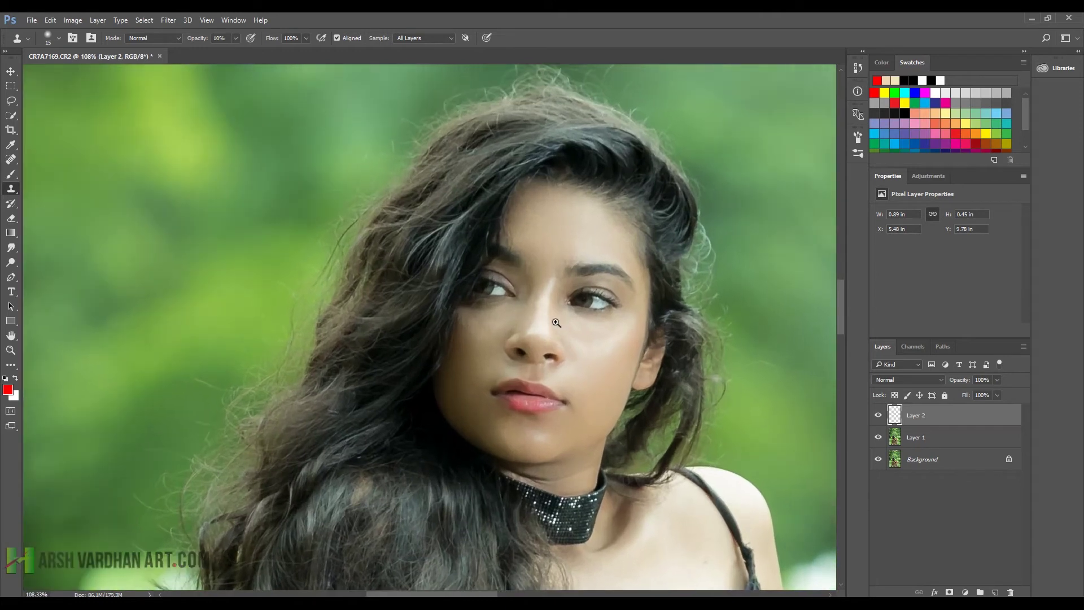
{"action": "scroll", "coordinate": [556, 322], "scroll_direction": "up", "scroll_amount": 4}
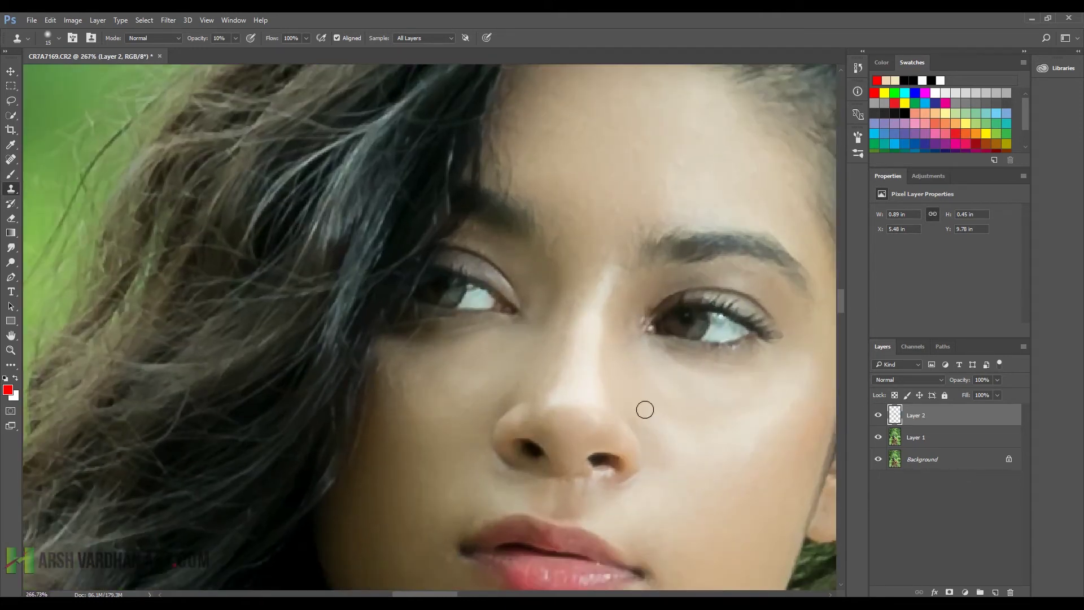
{"action": "left_click", "coordinate": [878, 416]}
{"action": "left_click", "coordinate": [878, 416]}
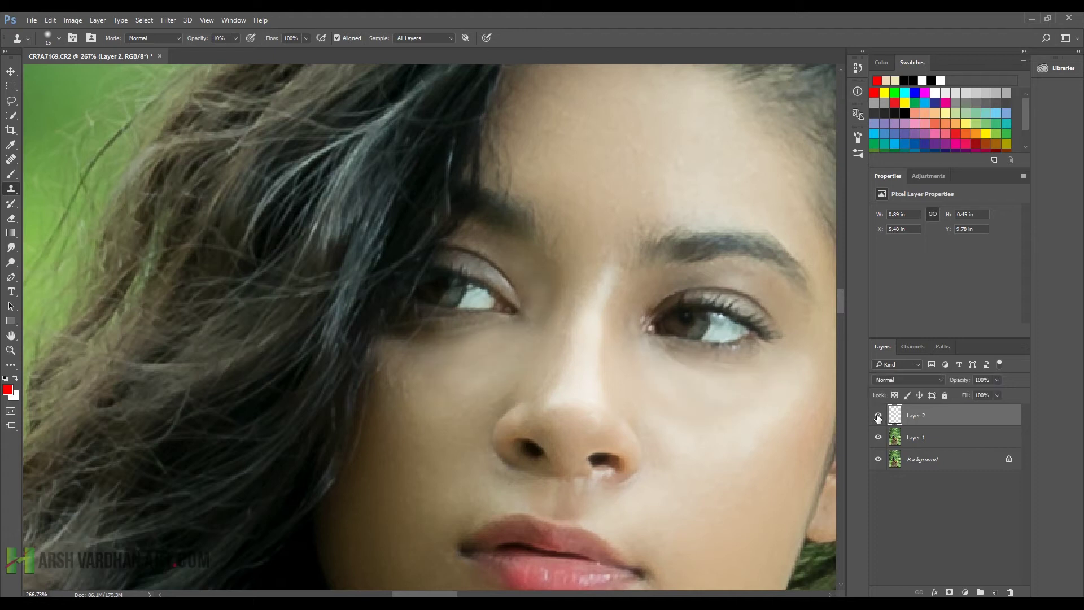
Step: Mask Layer 2 and paint black at 20% opacity with a size 20 brush near the hair-side eye's inner corner
{"action": "left_click", "coordinate": [949, 592]}
{"action": "key", "text": "b"}
{"action": "key", "text": "bracketleft"}
{"action": "key", "text": "bracketleft"}
{"action": "key", "text": "bracketleft"}
{"action": "key", "text": "bracketleft"}
{"action": "key", "text": "bracketleft"}
{"action": "key", "text": "bracketright"}
{"action": "mouse_move", "coordinate": [543, 314]}
{"action": "left_mouse_down"}
{"action": "mouse_move", "coordinate": [519, 272]}
{"action": "mouse_move", "coordinate": [535, 304]}
{"action": "mouse_move", "coordinate": [532, 279]}
{"action": "left_mouse_up"}
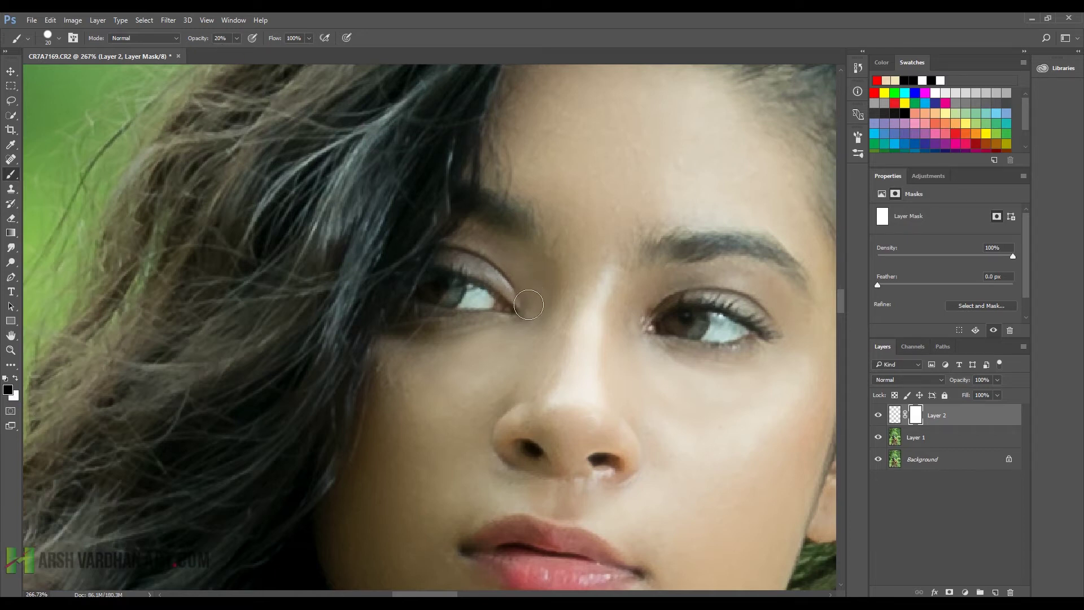
{"action": "left_click_drag", "start_coordinate": [666, 324], "coordinate": [478, 378]}
Step: Compare the masked under-eye retouching with the unretouched face by switching Layer 2 off and on
{"action": "left_click", "coordinate": [880, 415]}
{"action": "left_click", "coordinate": [879, 415]}
{"action": "left_click", "coordinate": [880, 416]}
{"action": "left_click", "coordinate": [882, 415]}
{"action": "left_click", "coordinate": [882, 415]}
{"action": "left_click", "coordinate": [884, 417]}
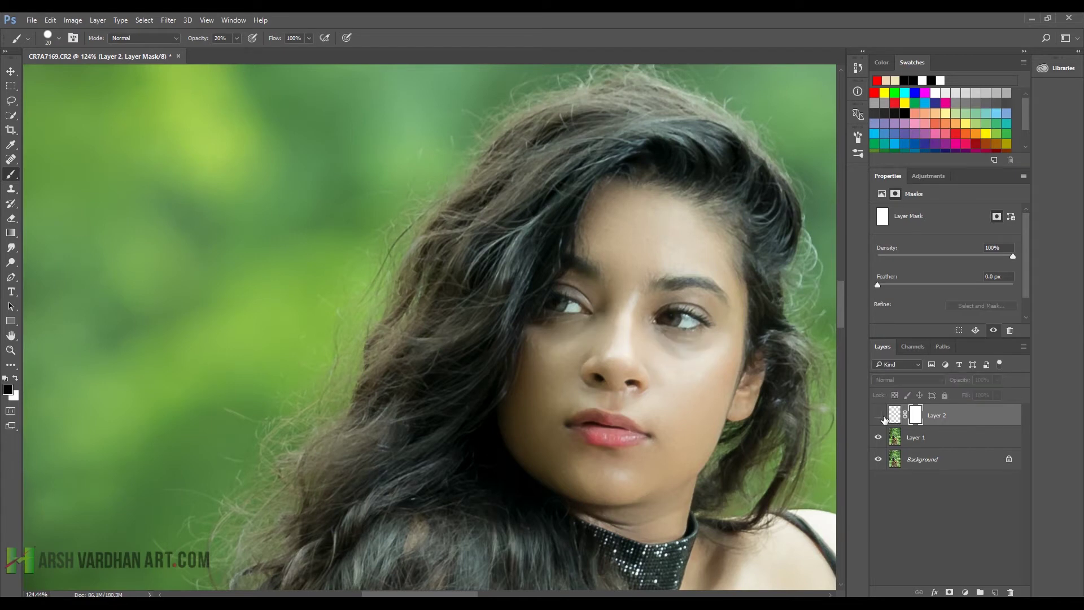
{"action": "scroll", "coordinate": [718, 346], "scroll_direction": "up", "scroll_amount": 2}
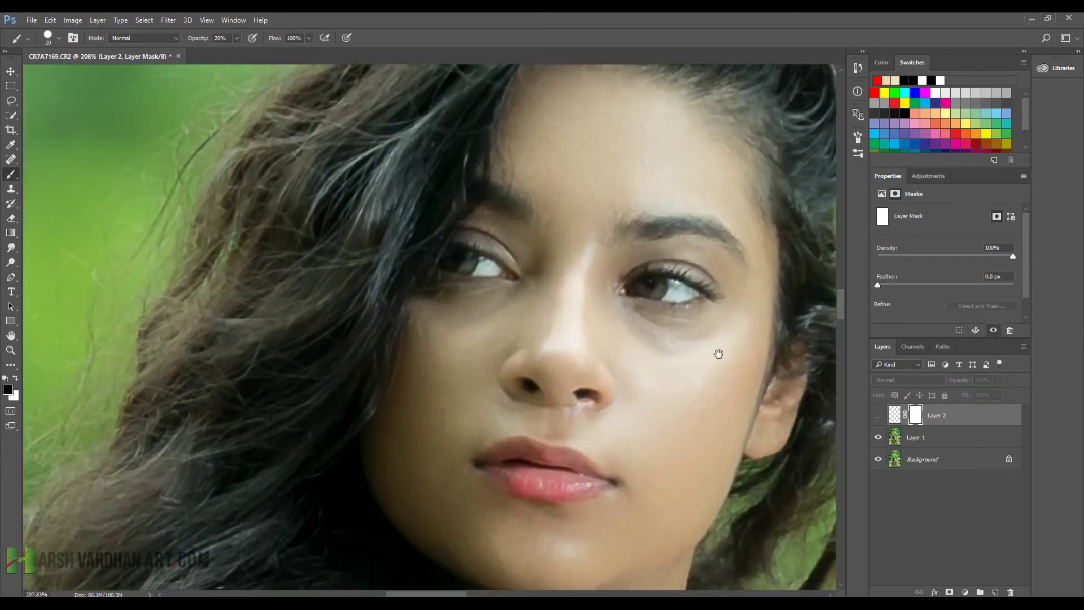
{"action": "scroll", "coordinate": [717, 356], "scroll_direction": "up", "scroll_amount": 2}
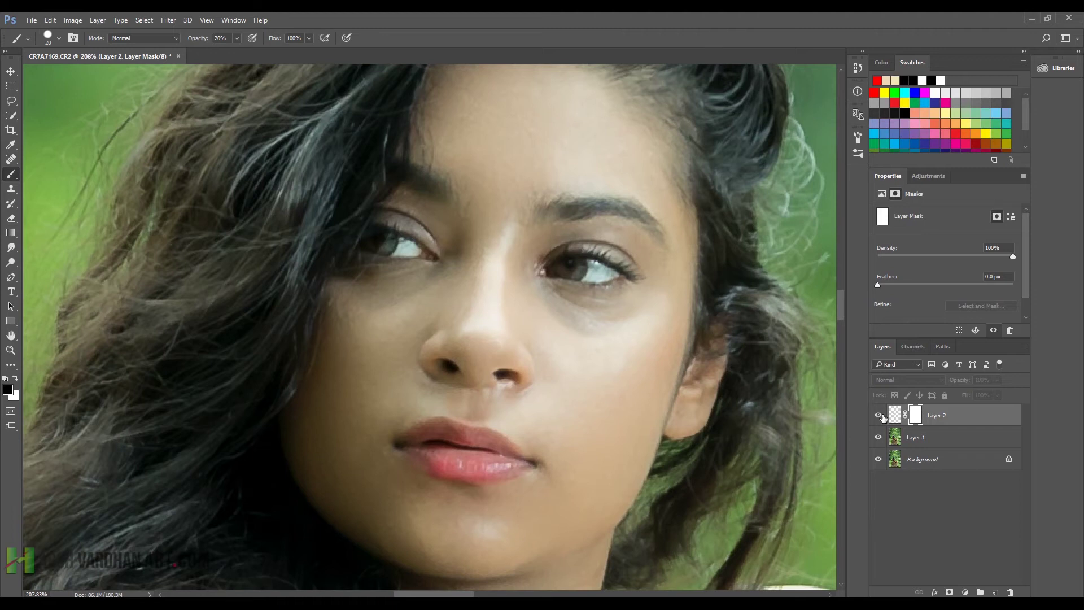
Step: Remove the small dark mark on the chest near the dress strap on Layer 1 with the Spot Healing Brush
{"action": "left_click", "coordinate": [883, 418]}
{"action": "scroll", "coordinate": [630, 338], "scroll_direction": "down", "scroll_amount": 5}
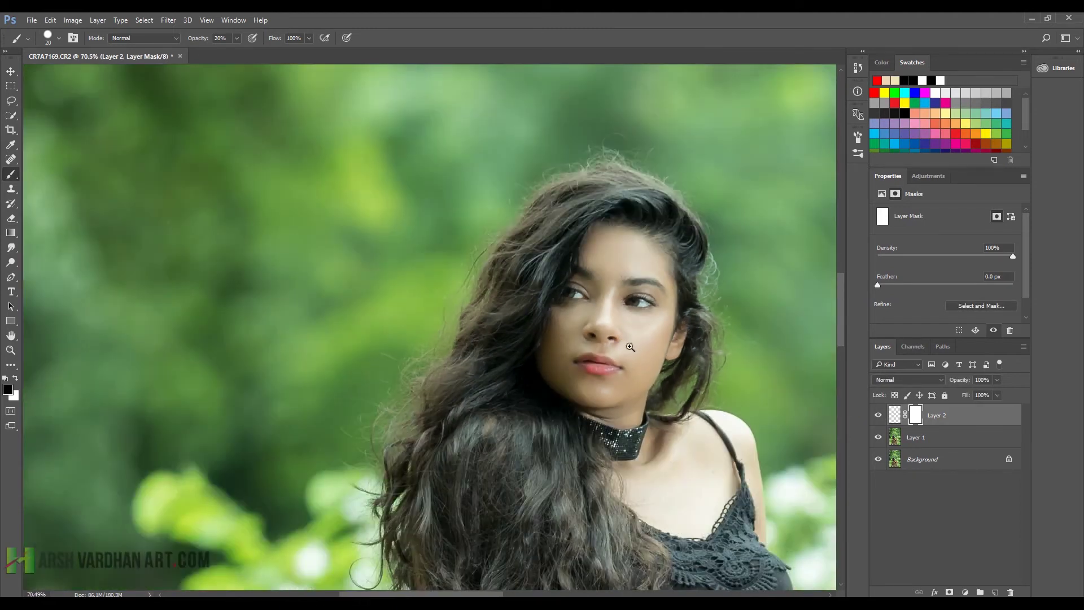
{"action": "scroll", "coordinate": [668, 347], "scroll_direction": "up", "scroll_amount": 3}
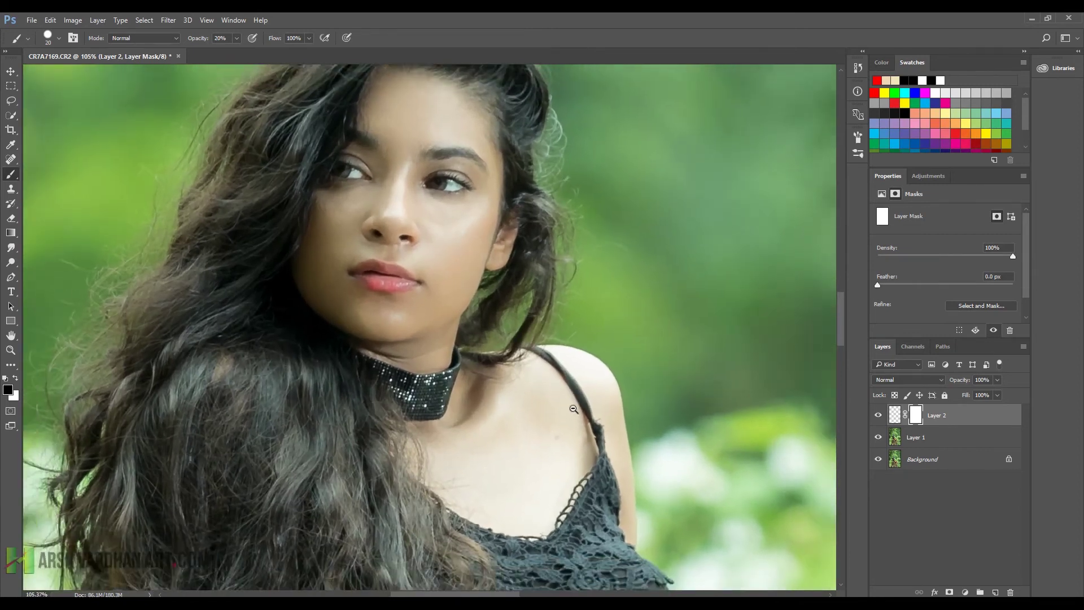
{"action": "scroll", "coordinate": [559, 393], "scroll_direction": "up", "scroll_amount": 3}
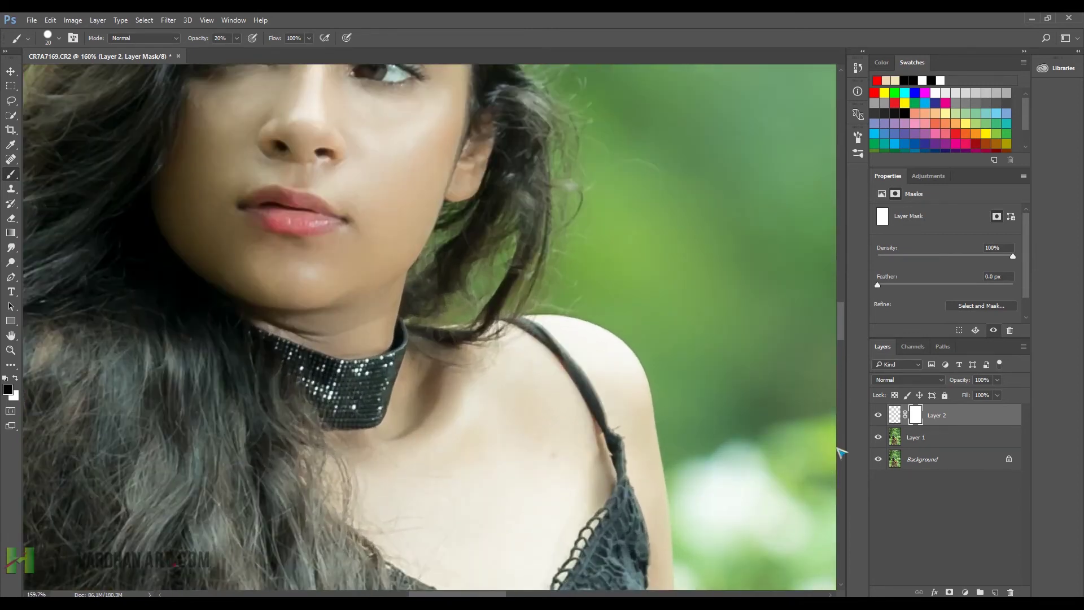
{"action": "left_click", "coordinate": [896, 439]}
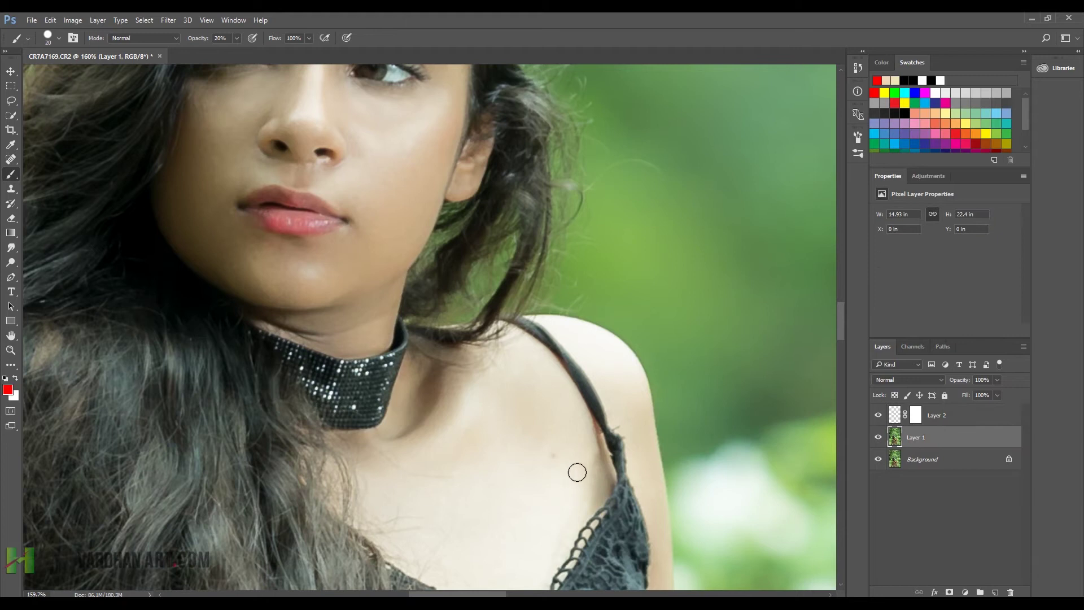
{"action": "key", "text": "j"}
{"action": "left_click", "coordinate": [556, 457]}
{"action": "left_click", "coordinate": [555, 455]}
{"action": "left_click_drag", "start_coordinate": [524, 429], "coordinate": [507, 429]}
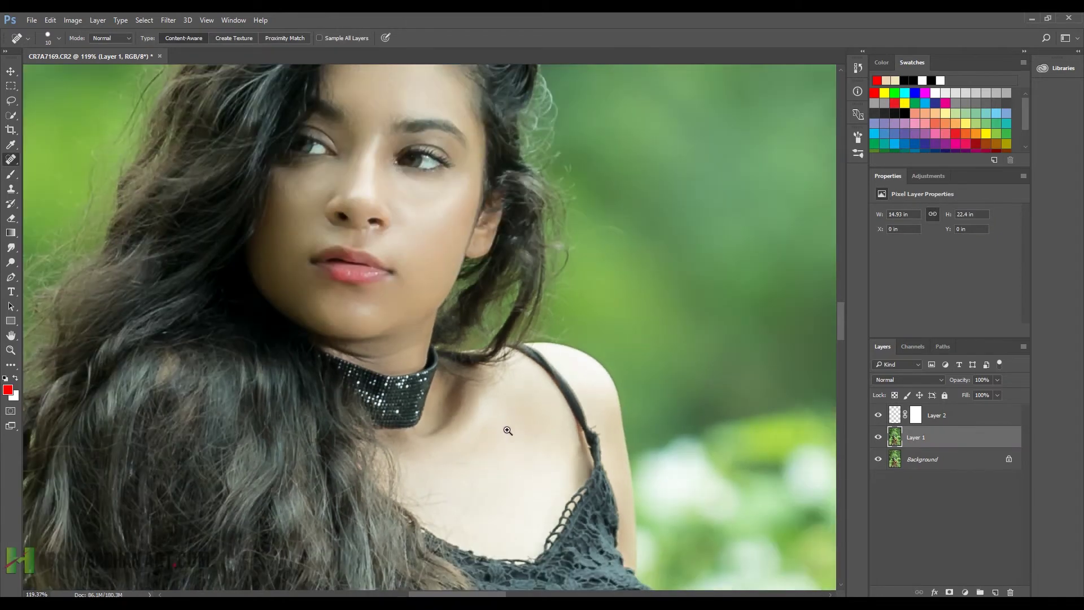
Step: Add a new empty layer above Layer 2
{"action": "left_click_drag", "start_coordinate": [308, 328], "coordinate": [438, 357]}
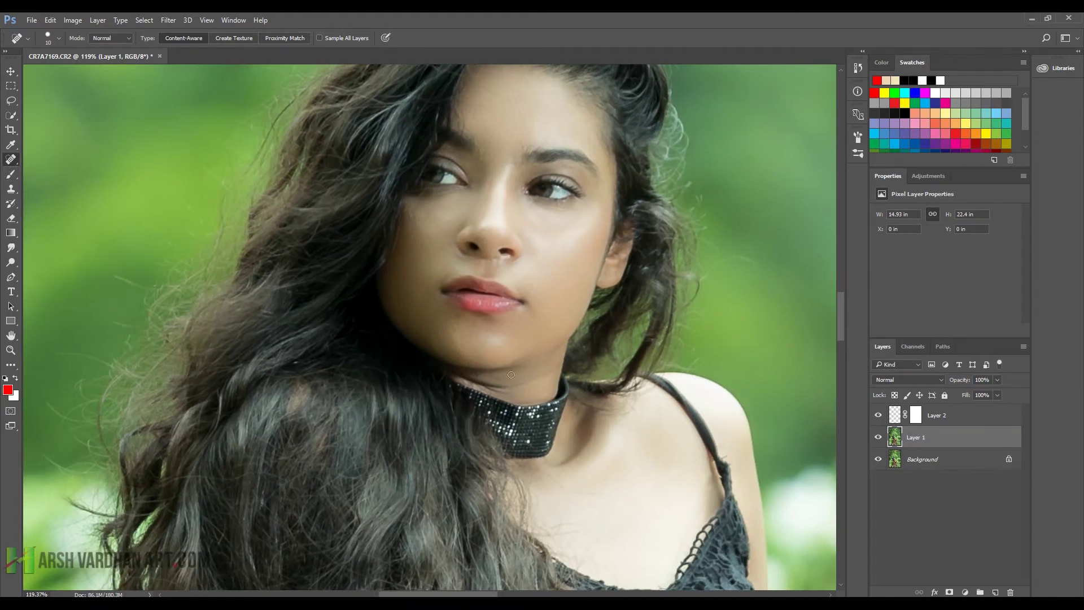
{"action": "scroll", "coordinate": [492, 343], "scroll_direction": "down", "scroll_amount": 4}
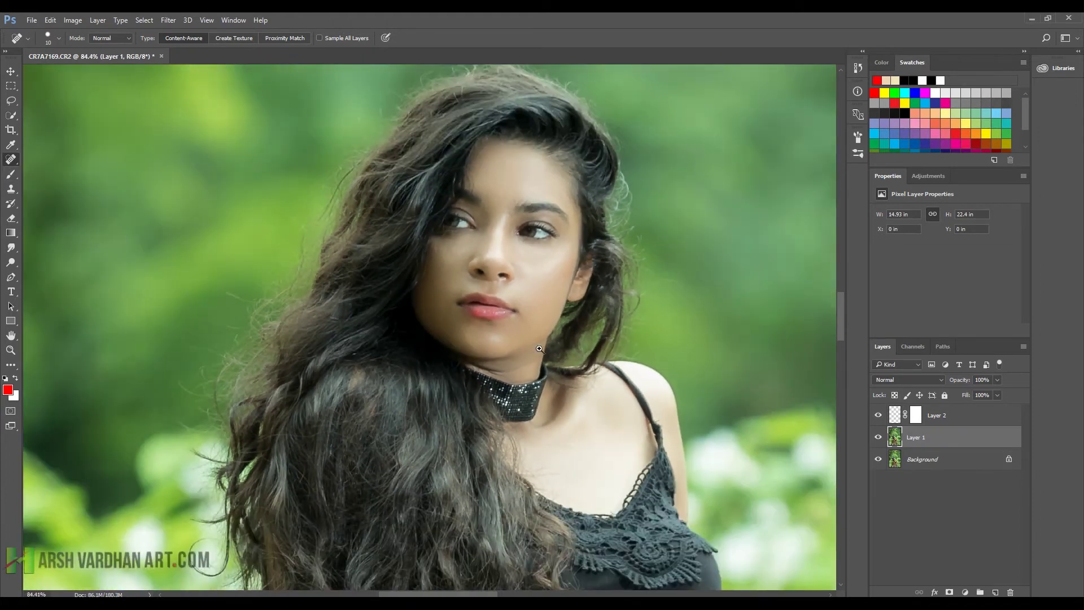
{"action": "scroll", "coordinate": [540, 319], "scroll_direction": "up", "scroll_amount": 5}
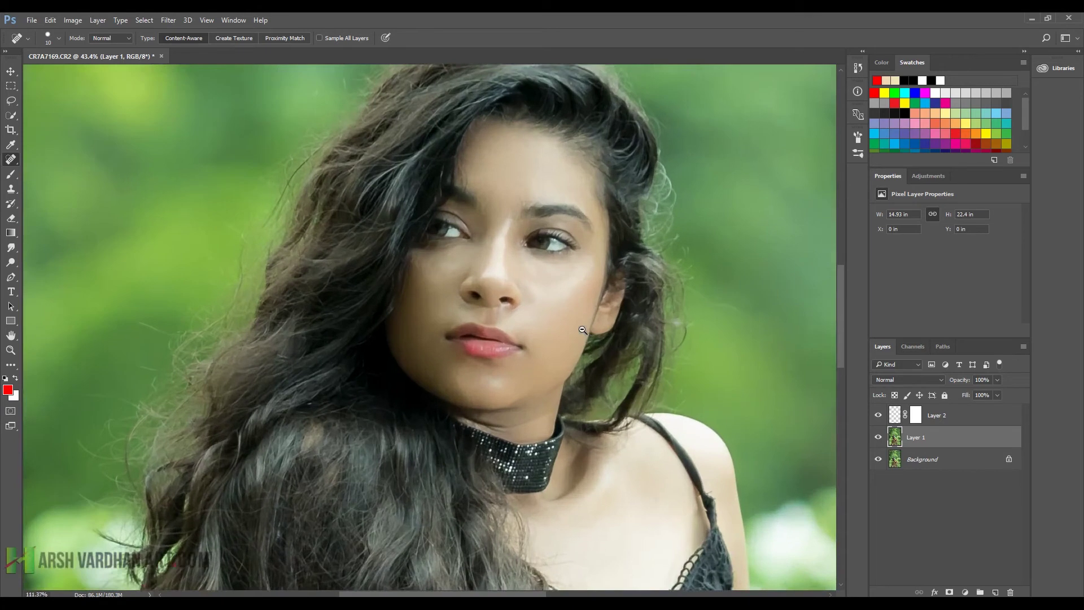
{"action": "scroll", "coordinate": [558, 261], "scroll_direction": "up", "scroll_amount": 2}
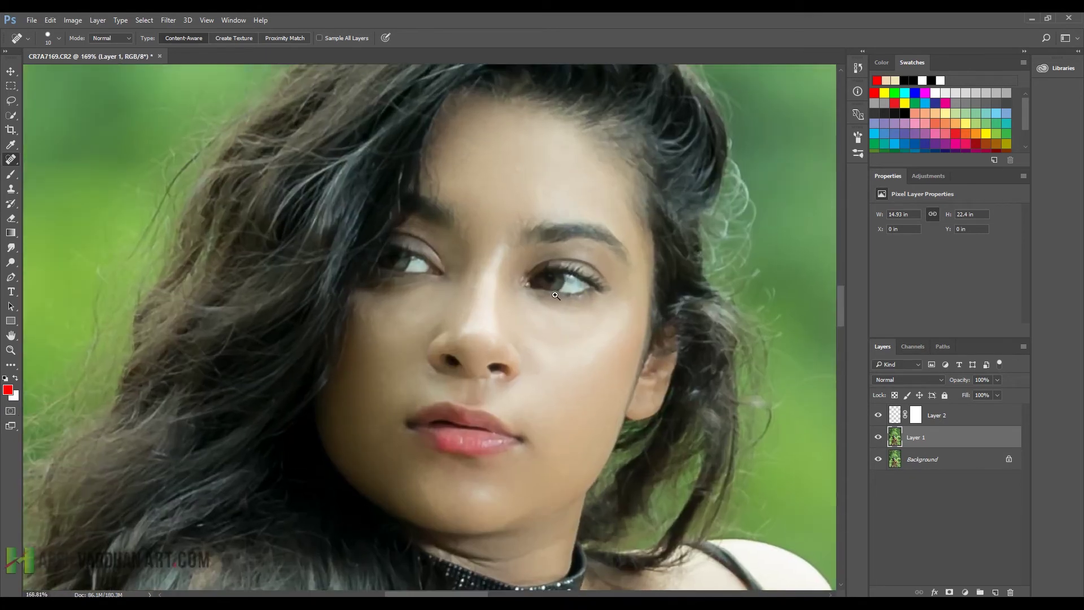
{"action": "left_click", "coordinate": [887, 416]}
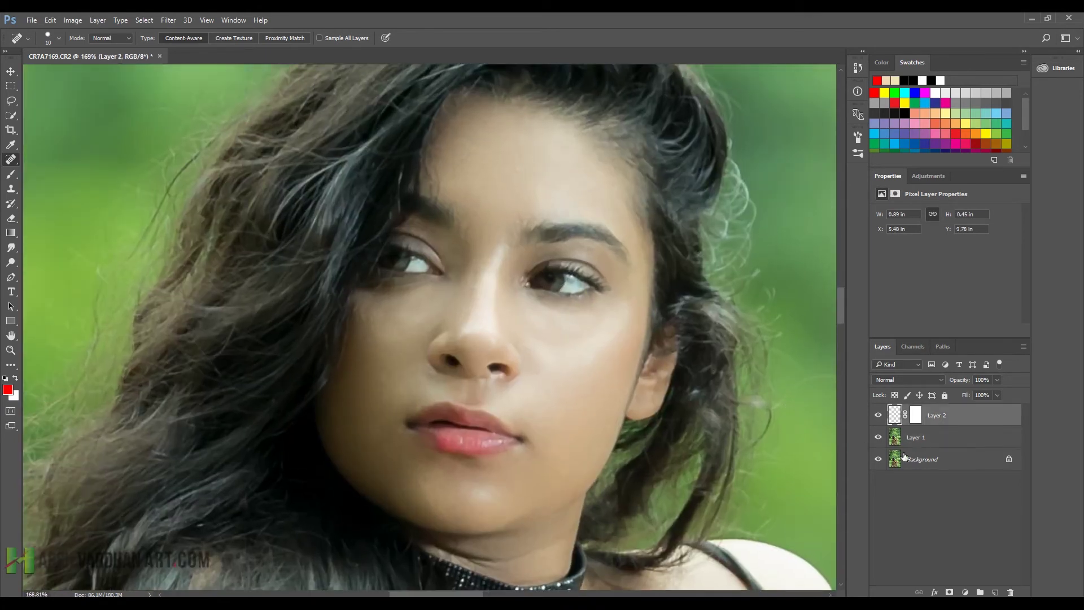
{"action": "left_click", "coordinate": [995, 592]}
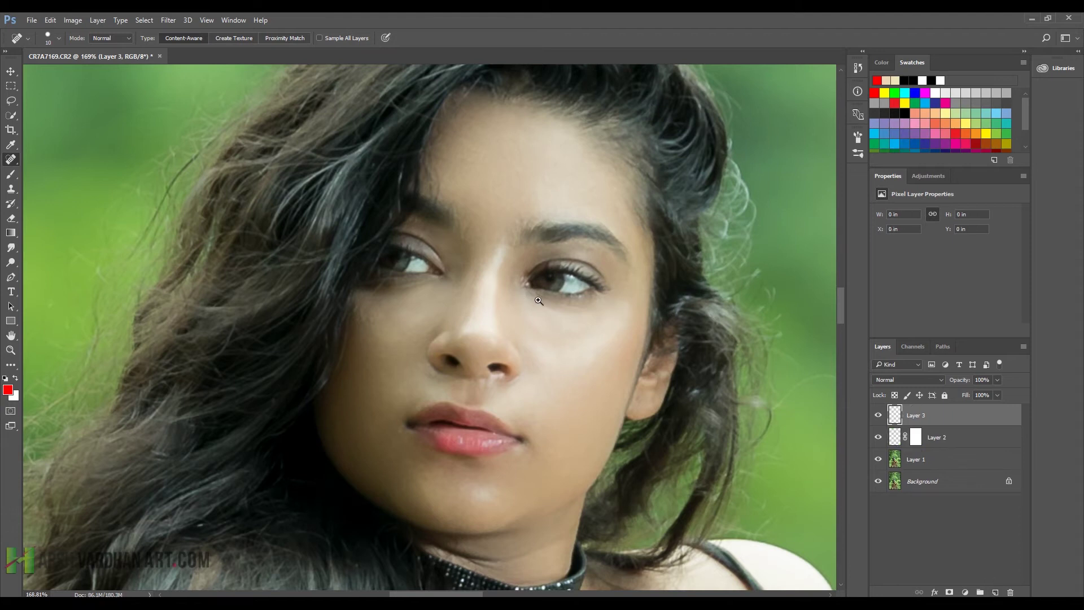
{"action": "scroll", "coordinate": [539, 301], "scroll_direction": "up", "scroll_amount": 2}
{"action": "scroll", "coordinate": [525, 290], "scroll_direction": "up", "scroll_amount": 2}
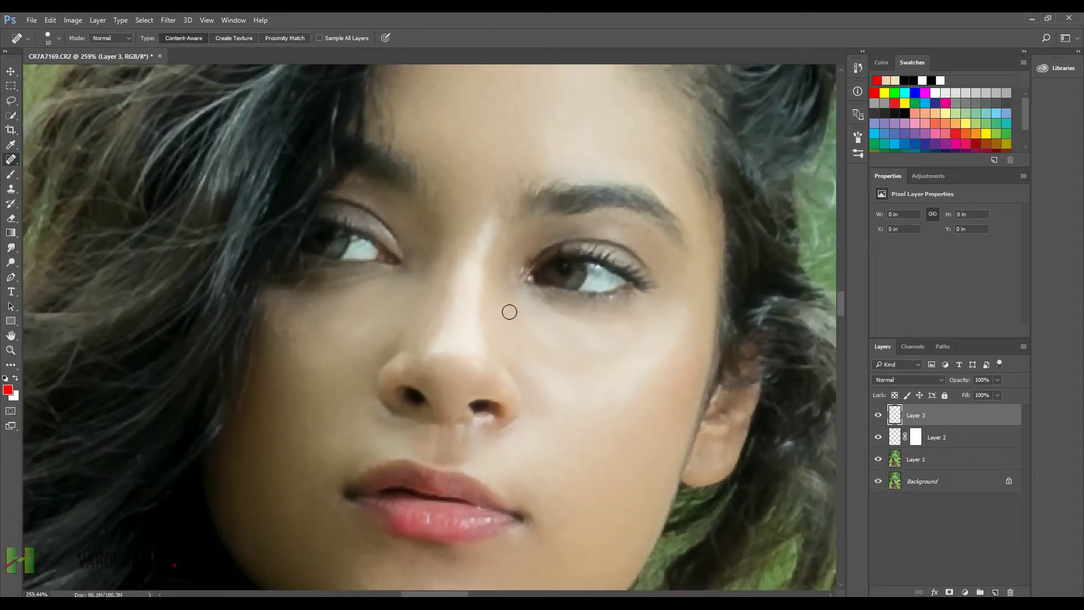
Step: Set up the Brush tool with a soft round tip, 100% opacity and white as the foreground colour
{"action": "key", "text": "b"}
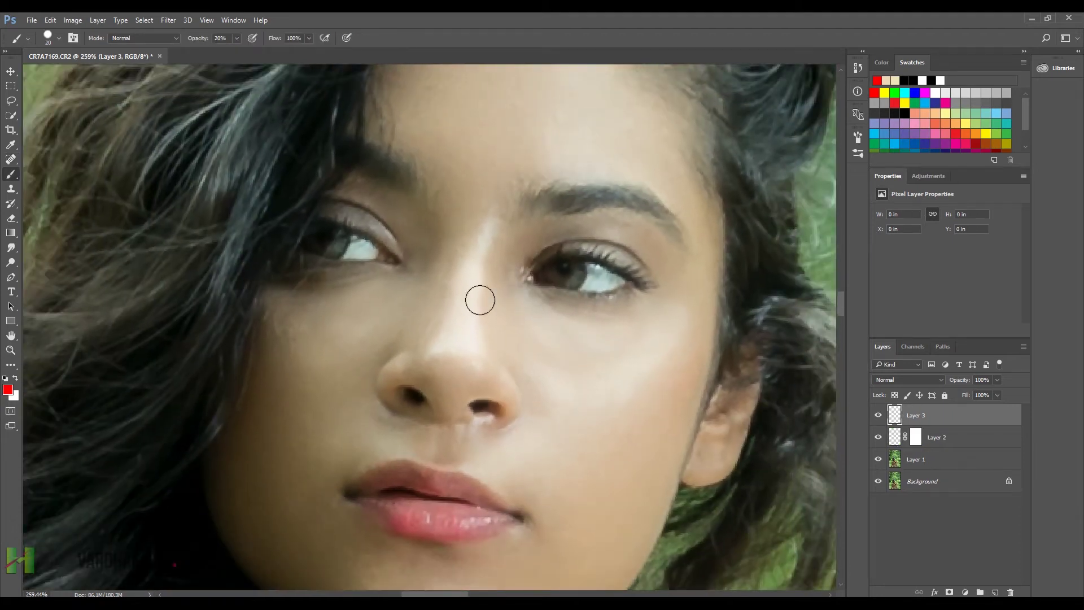
{"action": "right_click", "coordinate": [324, 241]}
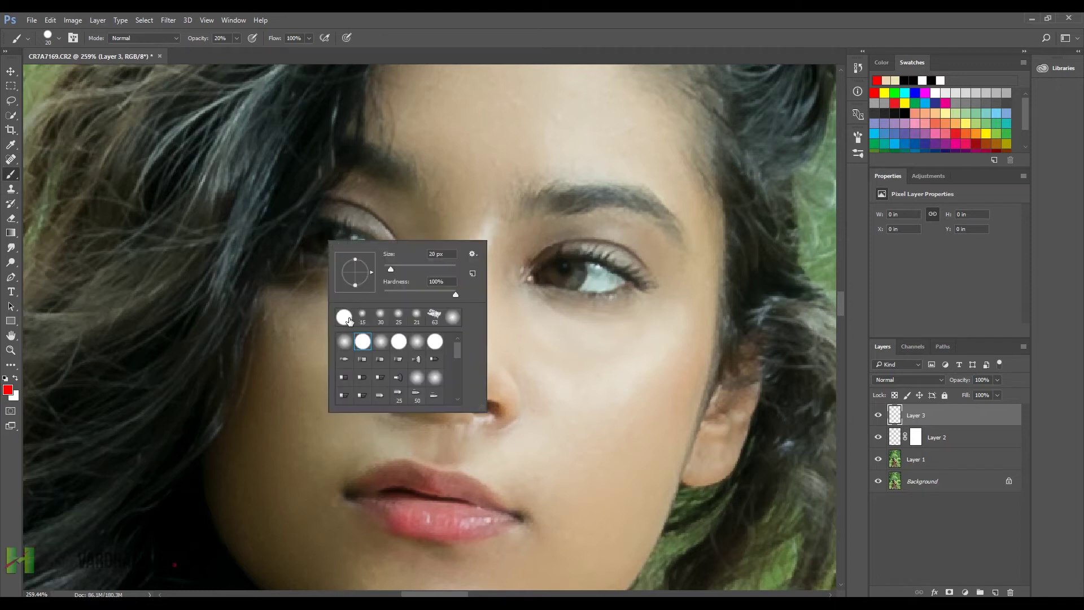
{"action": "left_click", "coordinate": [417, 291]}
{"action": "key", "text": "Return"}
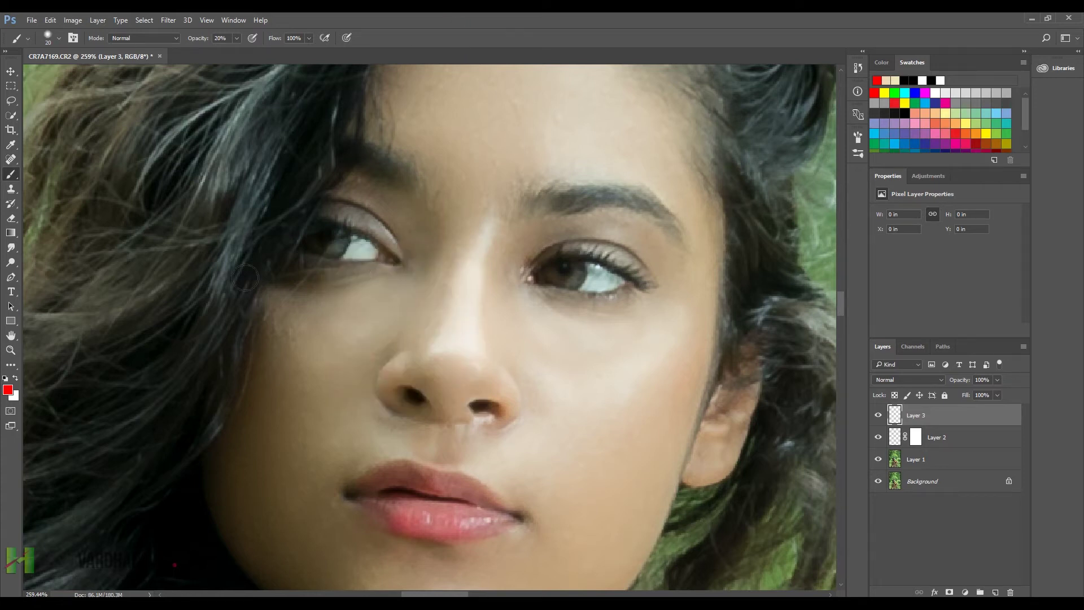
{"action": "left_click", "coordinate": [237, 38]}
{"action": "left_click_drag", "start_coordinate": [236, 55], "coordinate": [290, 54]}
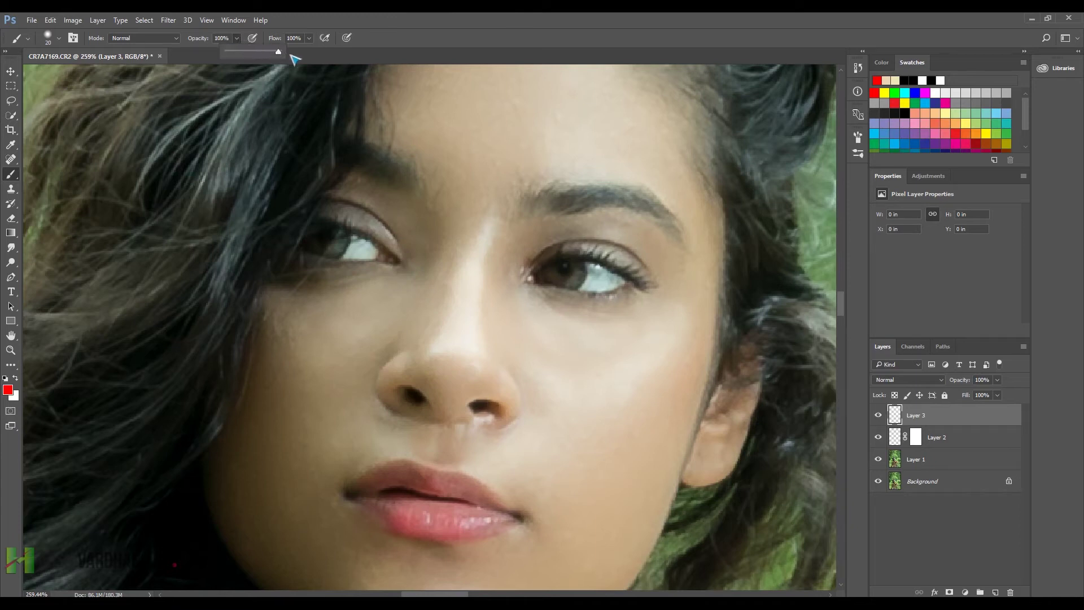
{"action": "key", "text": "Return"}
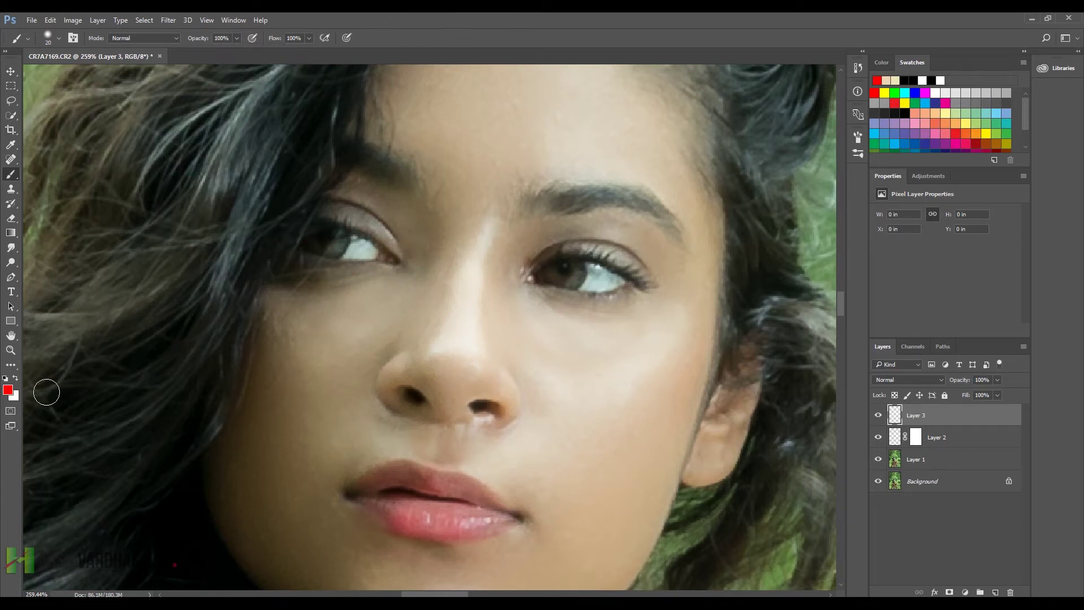
{"action": "left_click", "coordinate": [16, 378]}
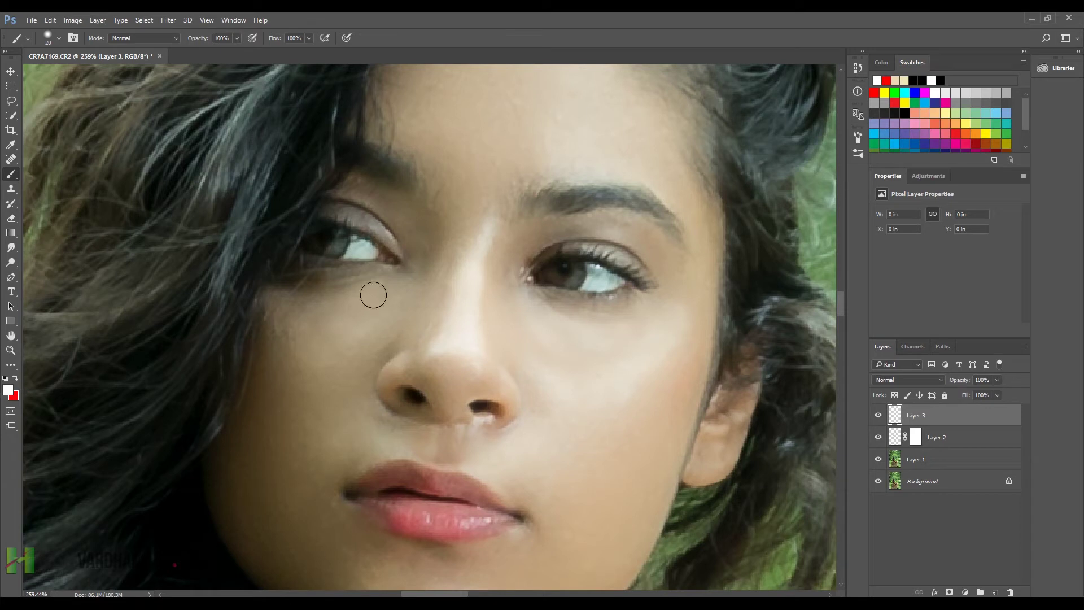
Step: Paint white crescent highlights along the lower part of both irises on Layer 3 with a size 7 brush
{"action": "key", "text": "bracketleft"}
{"action": "key", "text": "bracketleft"}
{"action": "left_click_drag", "start_coordinate": [571, 281], "coordinate": [555, 277]}
{"action": "left_click", "coordinate": [553, 273]}
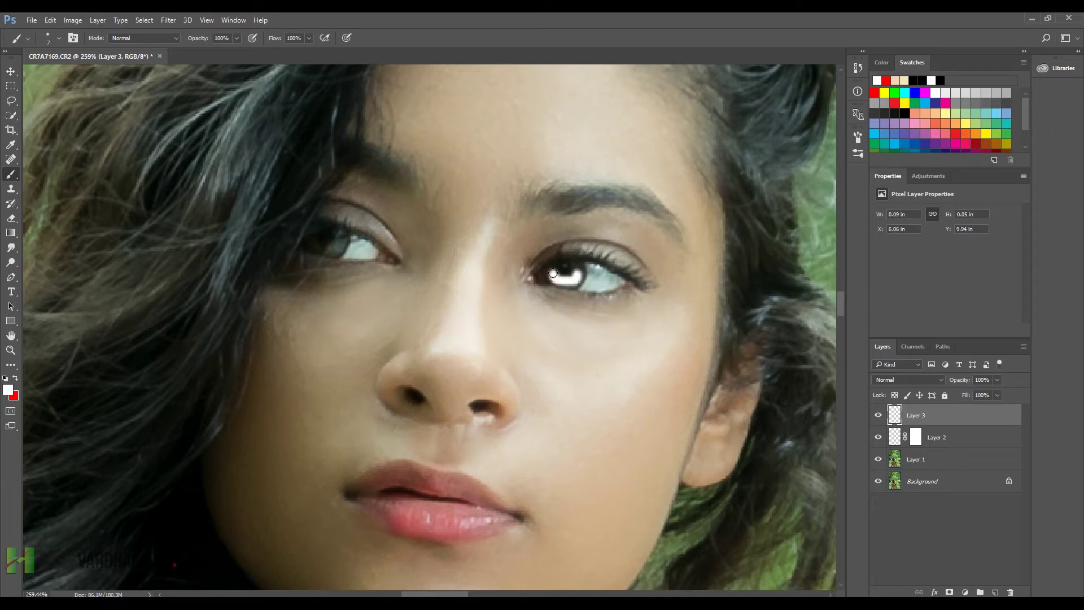
{"action": "left_click_drag", "start_coordinate": [335, 242], "coordinate": [325, 254]}
Step: Try Linear Dodge (Add) and Overlay blending on Layer 3, and settle on Soft Light
{"action": "left_click", "coordinate": [921, 380]}
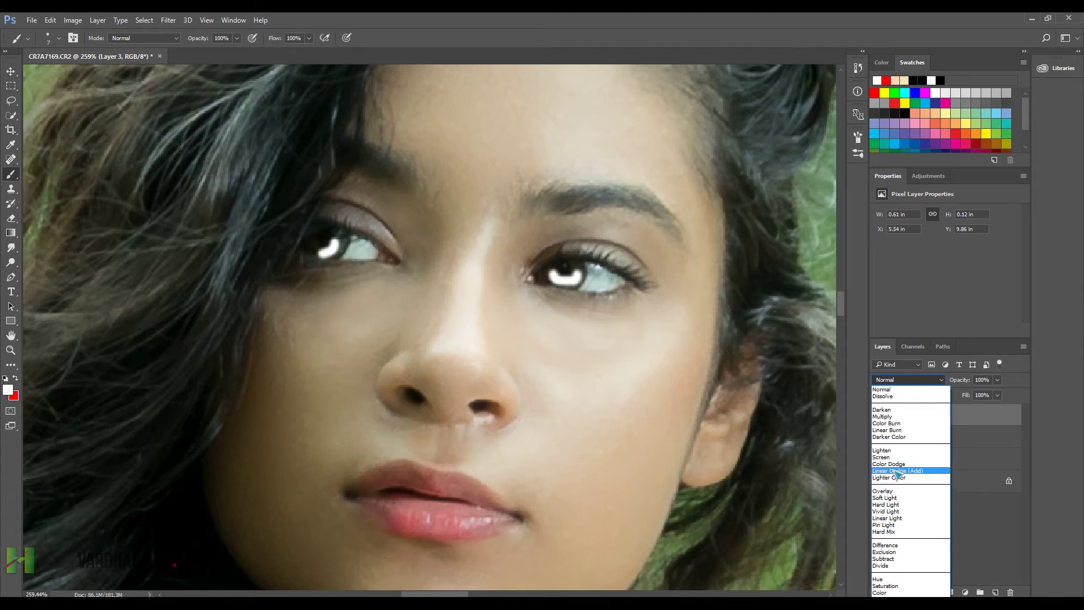
{"action": "left_click", "coordinate": [891, 472]}
{"action": "left_click", "coordinate": [909, 381]}
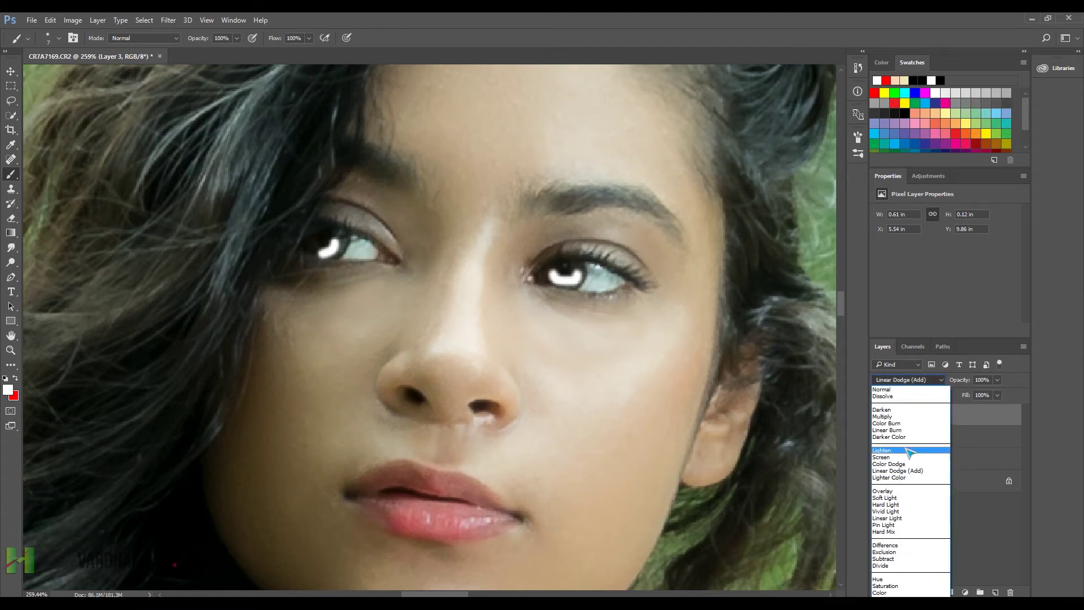
{"action": "left_click", "coordinate": [883, 491]}
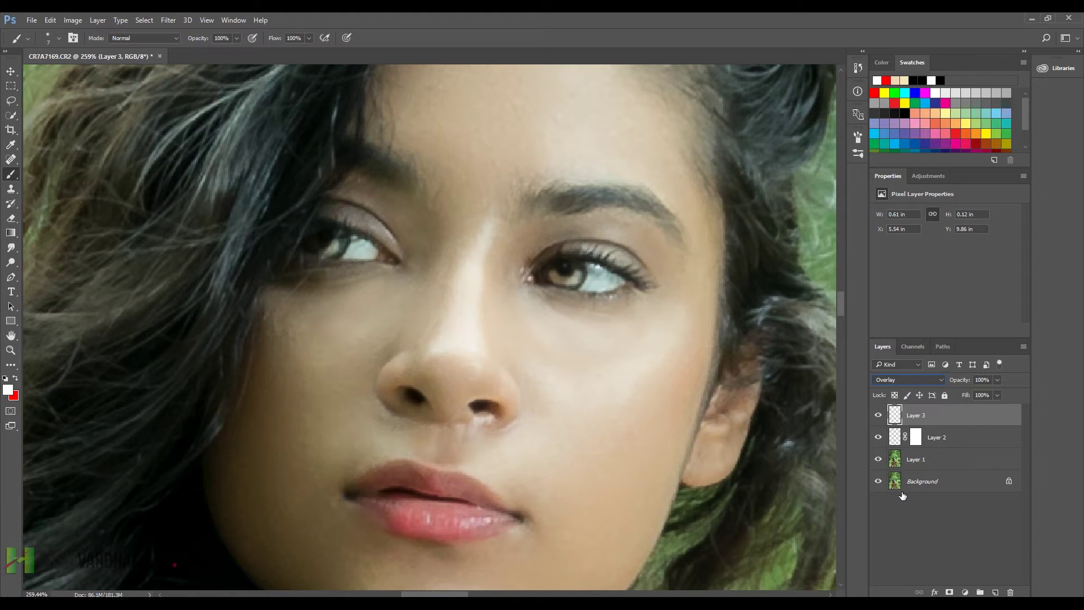
{"action": "left_click", "coordinate": [909, 381]}
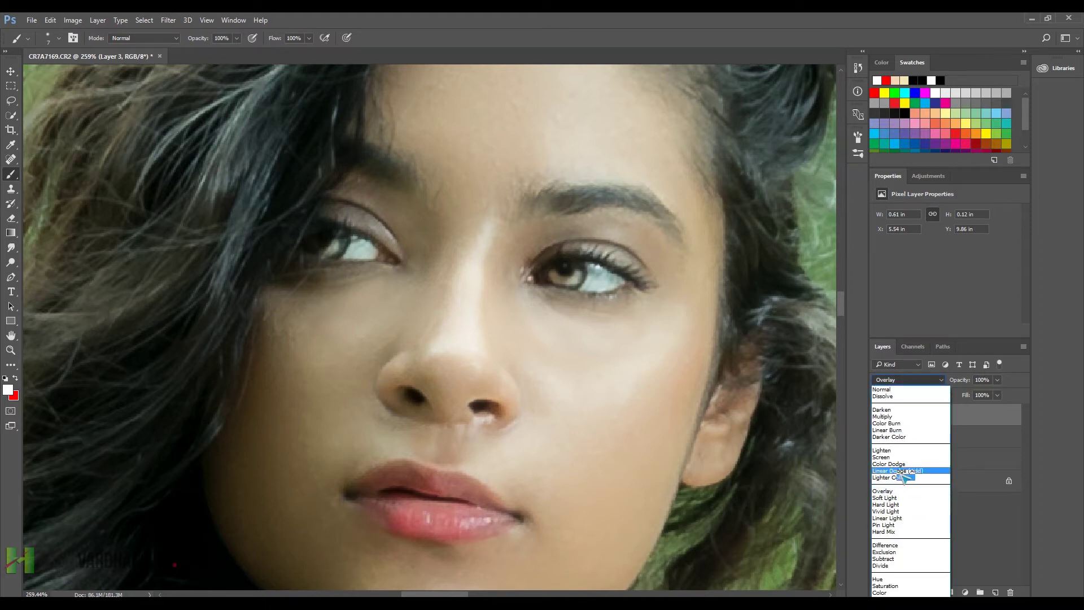
{"action": "left_click", "coordinate": [892, 497]}
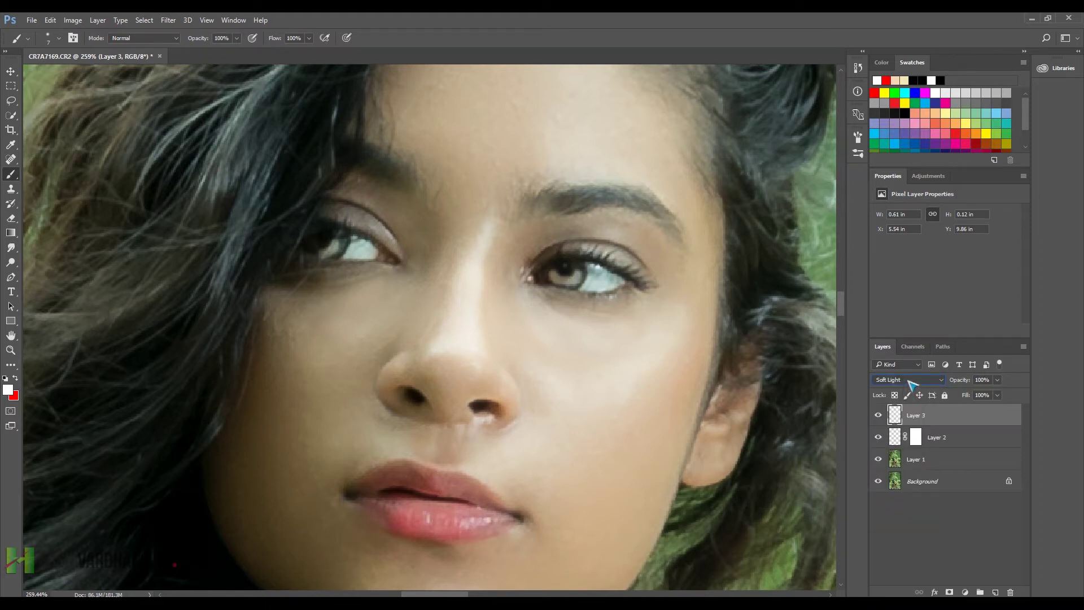
Step: Compare the eyes with and without the Soft Light highlights by switching Layer 3 off and on
{"action": "scroll", "coordinate": [561, 327], "scroll_direction": "down", "scroll_amount": 6}
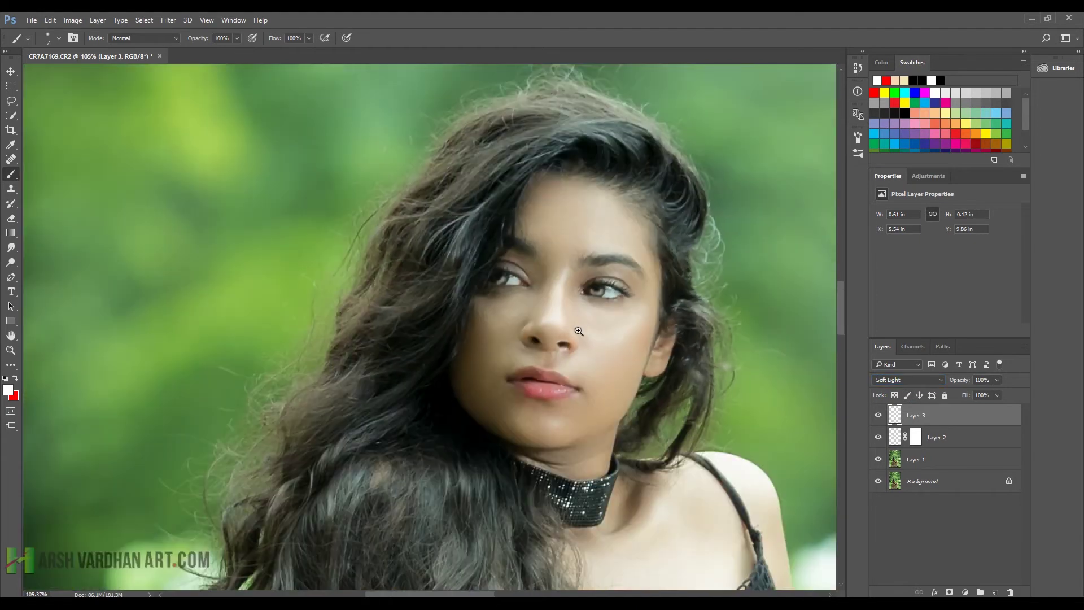
{"action": "scroll", "coordinate": [581, 367], "scroll_direction": "up", "scroll_amount": 4}
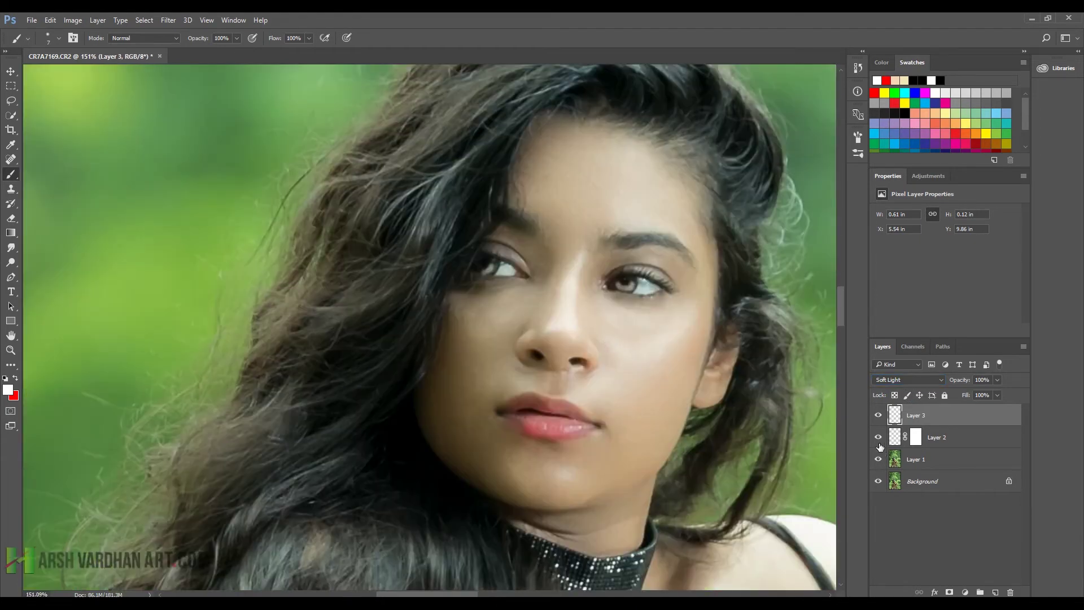
{"action": "left_click", "coordinate": [878, 416]}
{"action": "left_click", "coordinate": [879, 416]}
Step: Apply a Gaussian Blur with a 1.0 pixel radius to the eye highlights on Layer 3
{"action": "left_click", "coordinate": [168, 20]}
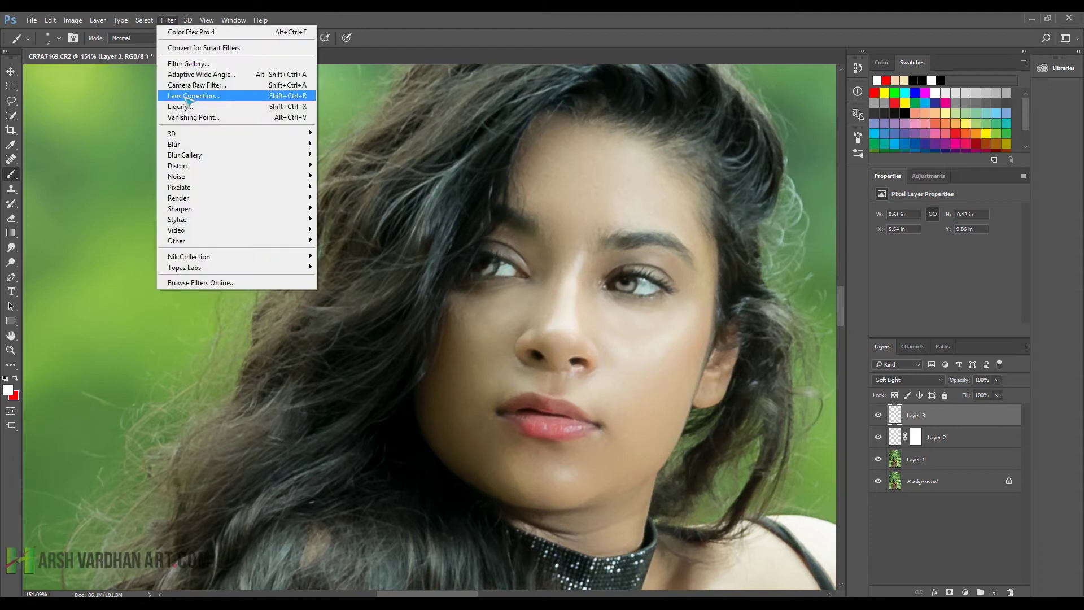
{"action": "mouse_move", "coordinate": [199, 145]}
{"action": "left_click", "coordinate": [346, 186]}
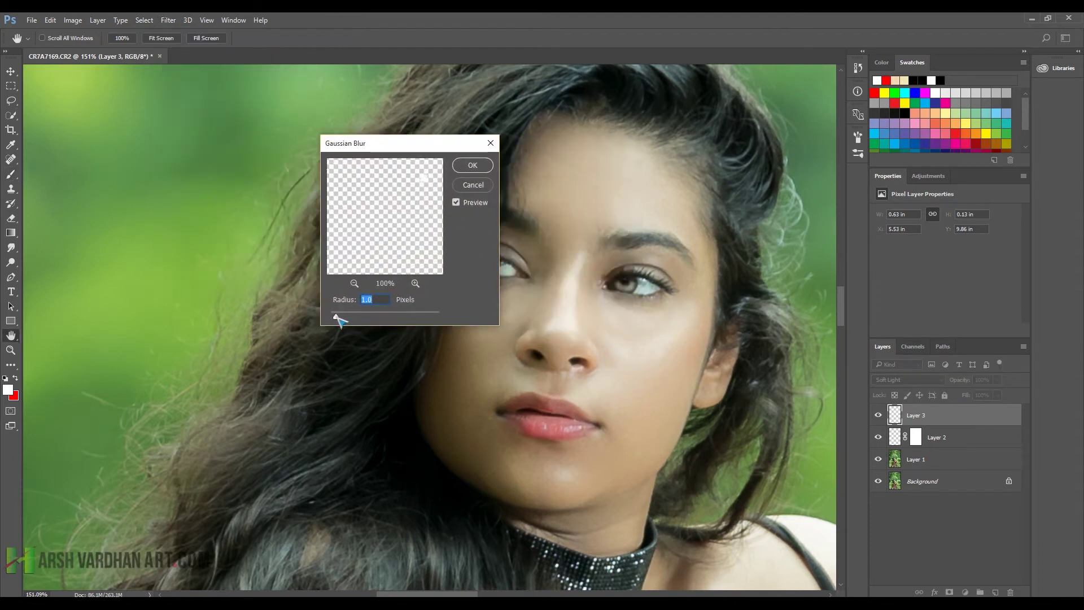
{"action": "left_click_drag", "start_coordinate": [337, 318], "coordinate": [337, 319]}
{"action": "left_click", "coordinate": [473, 165]}
Step: Compare the portrait with and without the blurred eye highlights by repeatedly hiding and showing Layer 3
{"action": "left_click_drag", "start_coordinate": [672, 321], "coordinate": [597, 361]}
{"action": "left_click_drag", "start_coordinate": [421, 357], "coordinate": [479, 364]}
{"action": "left_click_drag", "start_coordinate": [390, 261], "coordinate": [399, 262]}
{"action": "left_click_drag", "start_coordinate": [355, 204], "coordinate": [398, 232]}
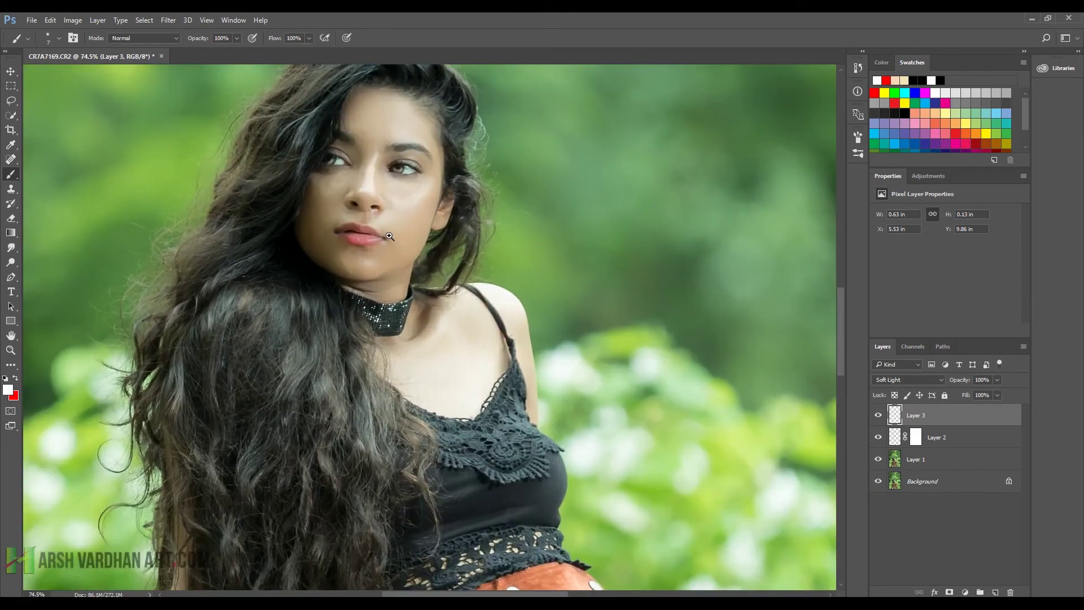
{"action": "left_click", "coordinate": [878, 416]}
{"action": "left_click", "coordinate": [878, 416]}
{"action": "left_click", "coordinate": [877, 416]}
{"action": "left_click", "coordinate": [878, 416]}
{"action": "left_click", "coordinate": [878, 416]}
{"action": "left_click", "coordinate": [878, 416]}
Step: Save the retouched portrait with its layers as the Photoshop file CR7A7169.psd
{"action": "left_click_drag", "start_coordinate": [469, 242], "coordinate": [420, 249]}
{"action": "left_click_drag", "start_coordinate": [497, 343], "coordinate": [442, 371]}
{"action": "left_click_drag", "start_coordinate": [366, 342], "coordinate": [439, 341]}
{"action": "left_click_drag", "start_coordinate": [332, 276], "coordinate": [439, 272]}
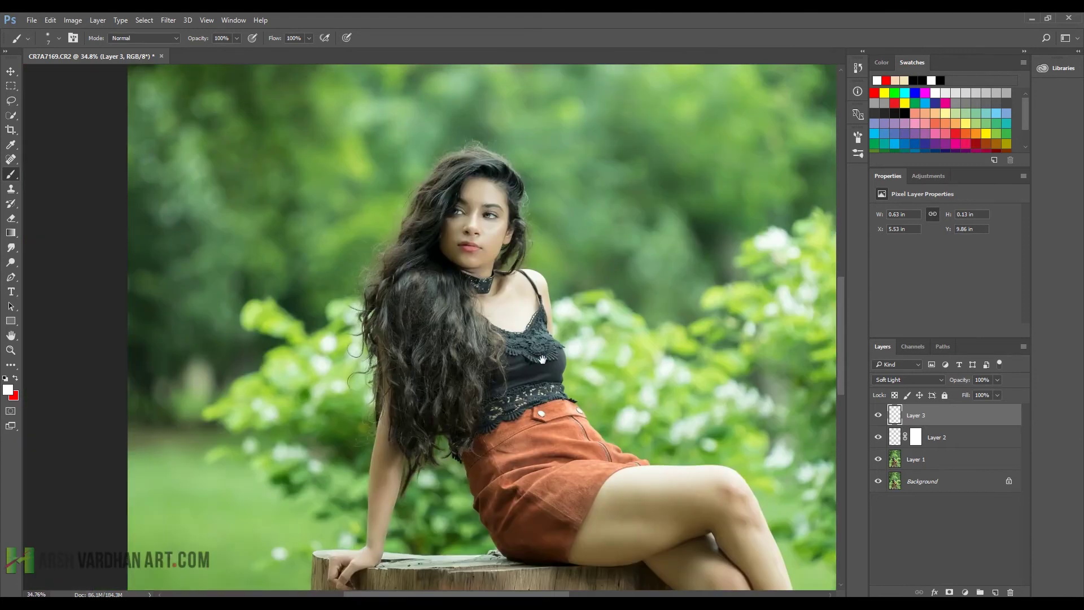
{"action": "left_click_drag", "start_coordinate": [537, 284], "coordinate": [500, 290]}
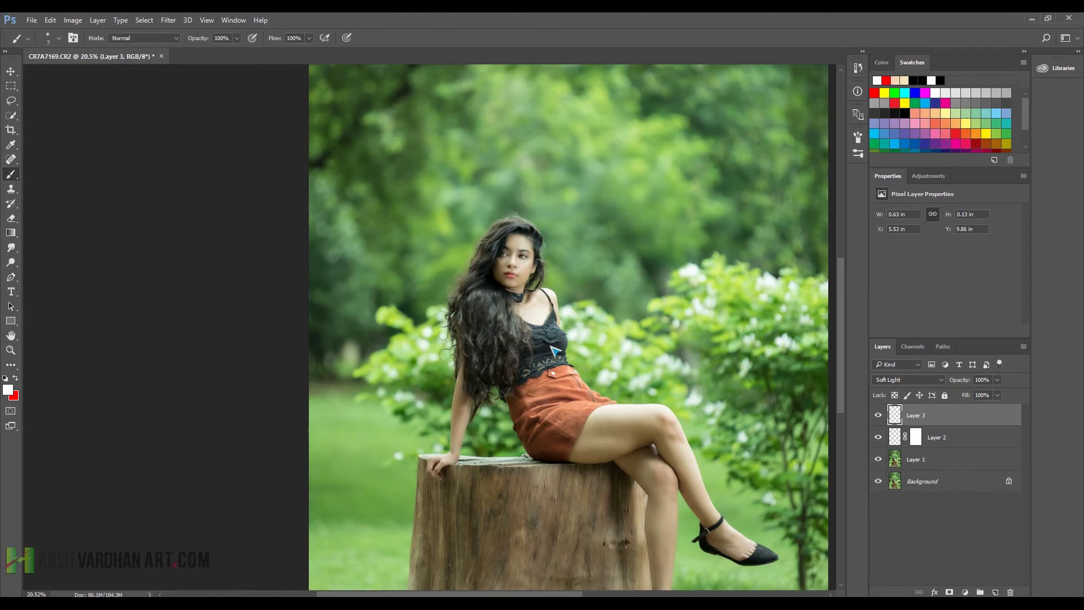
{"action": "key", "text": "ctrl+shift+s"}
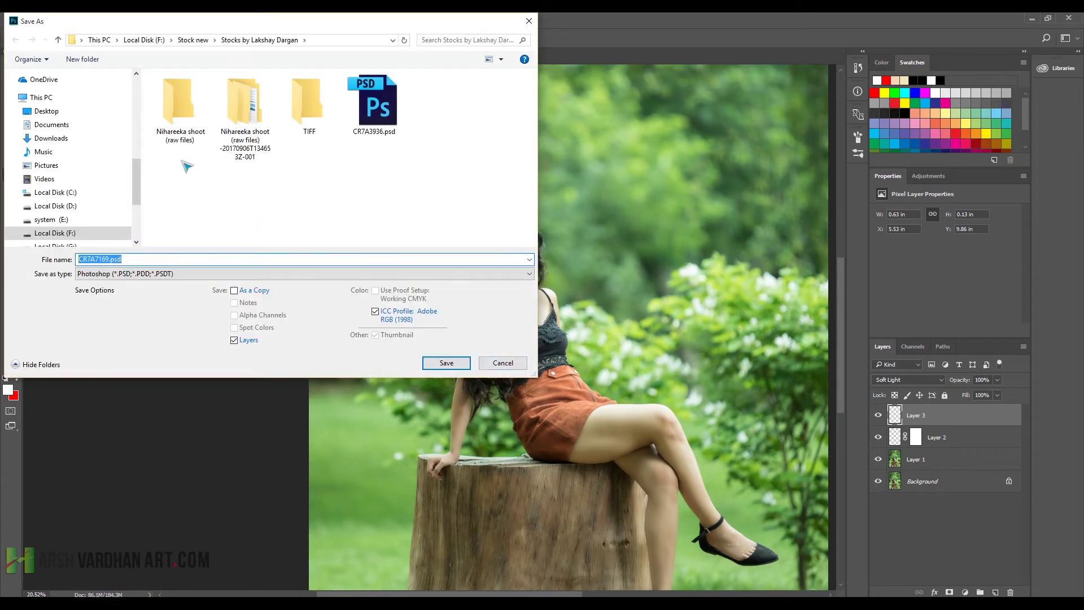
{"action": "left_click_drag", "start_coordinate": [138, 179], "coordinate": [141, 148]}
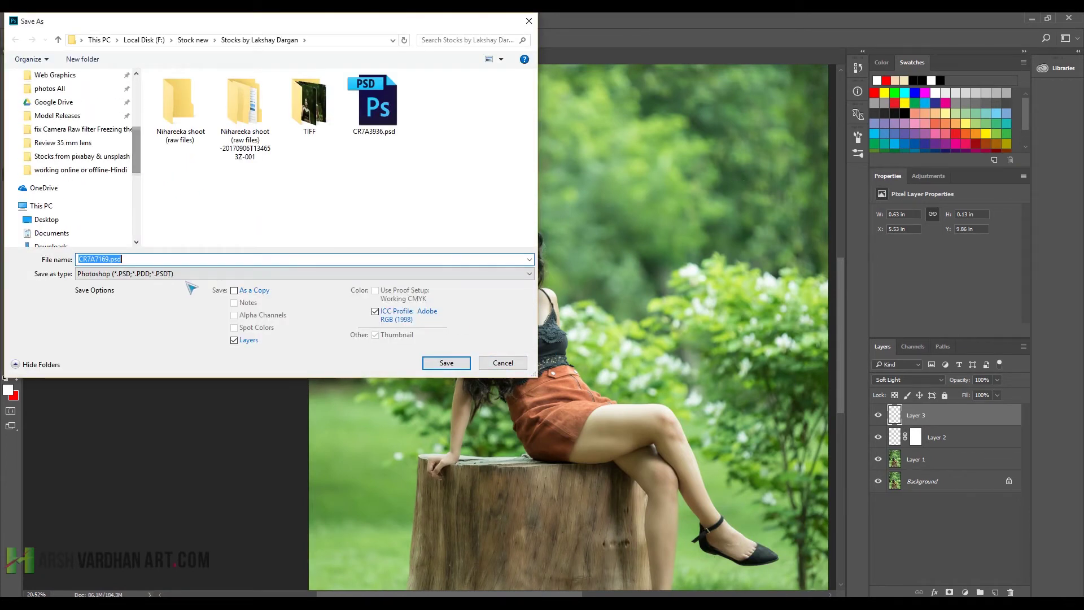
{"action": "left_click", "coordinate": [447, 365]}
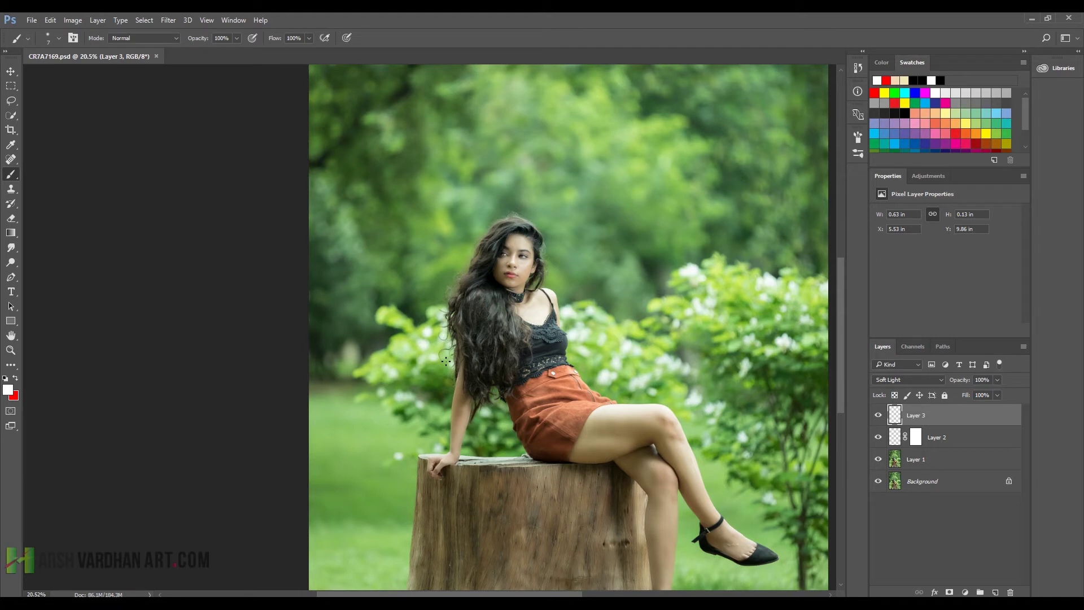
{"action": "scroll", "coordinate": [452, 360], "scroll_direction": "up", "scroll_amount": 6}
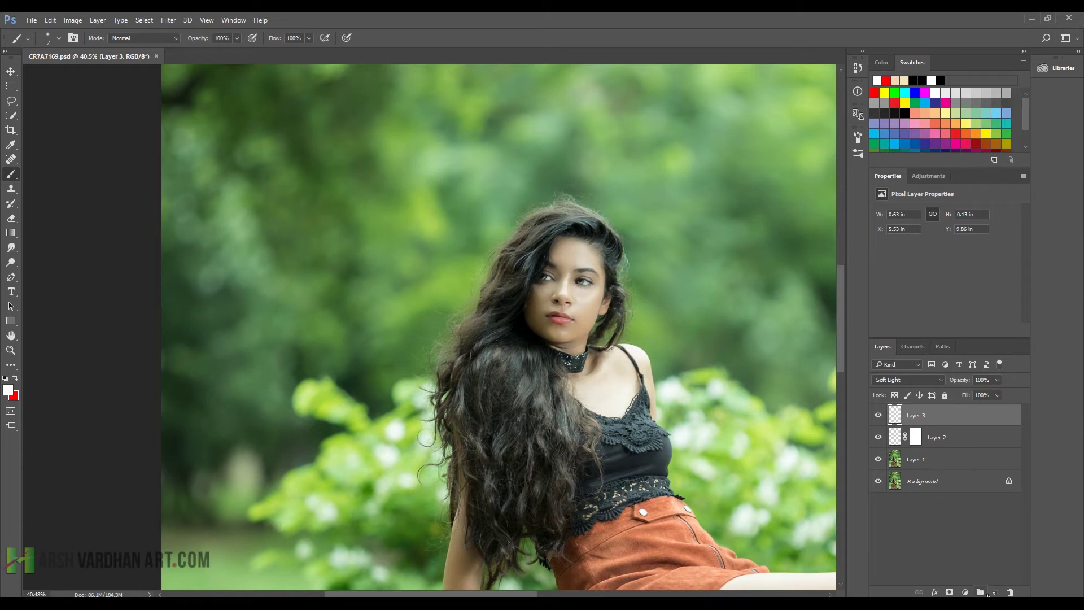
Step: Add a new empty layer above Layer 3 and name it d
{"action": "left_click", "coordinate": [997, 592]}
{"action": "double_click", "coordinate": [916, 416]}
{"action": "type", "text": "d"}
{"action": "key", "text": "Return"}
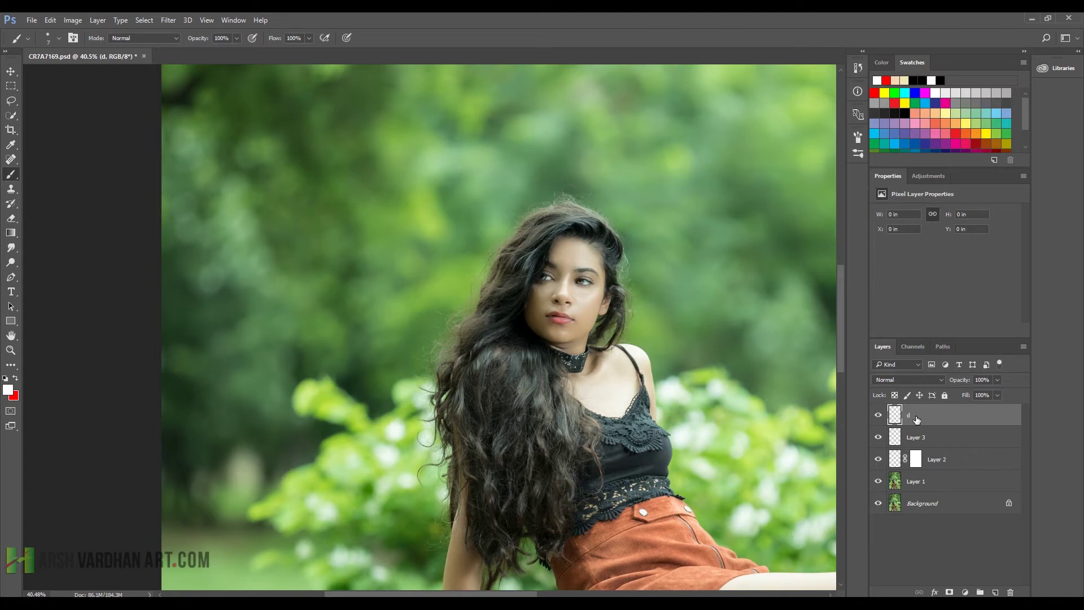
{"action": "key", "text": "ctrl+j"}
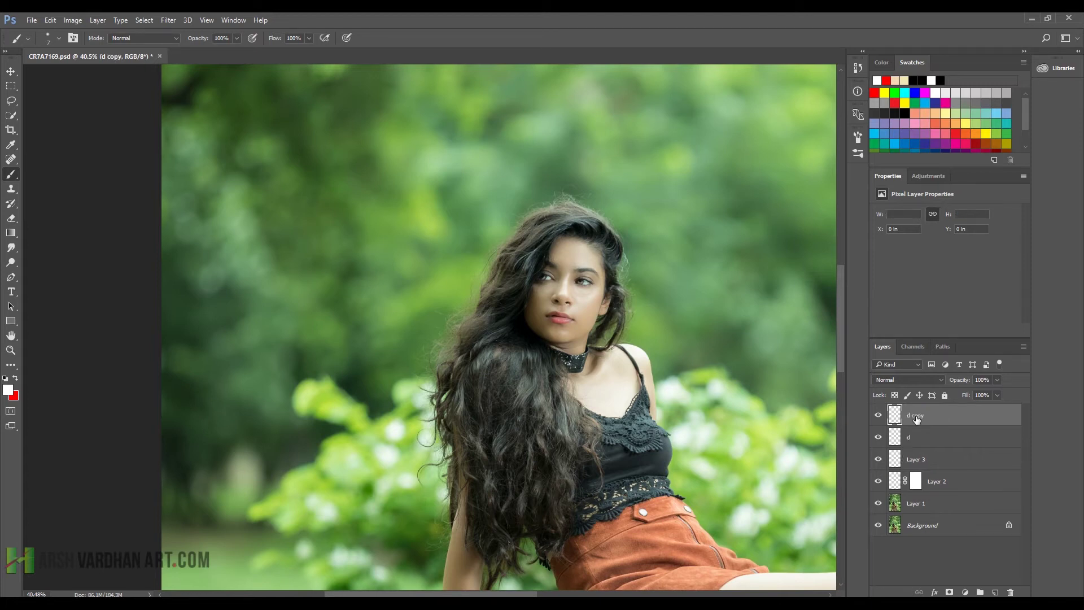
{"action": "key", "text": "ctrl+z"}
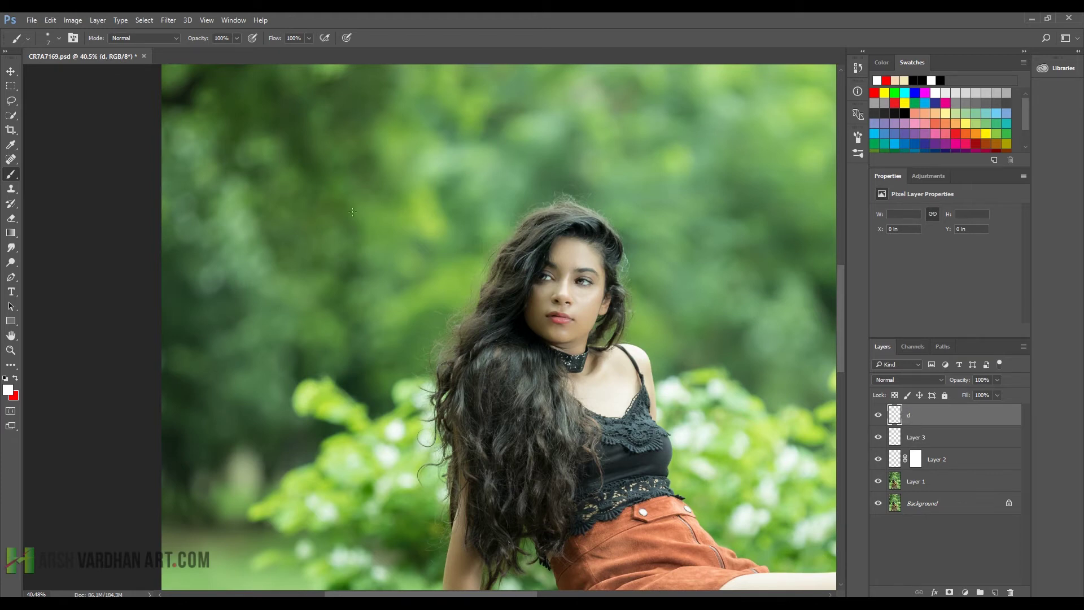
Step: Fill layer d with 50% Gray at 100% opacity and set its blend mode to Overlay
{"action": "left_click", "coordinate": [50, 21]}
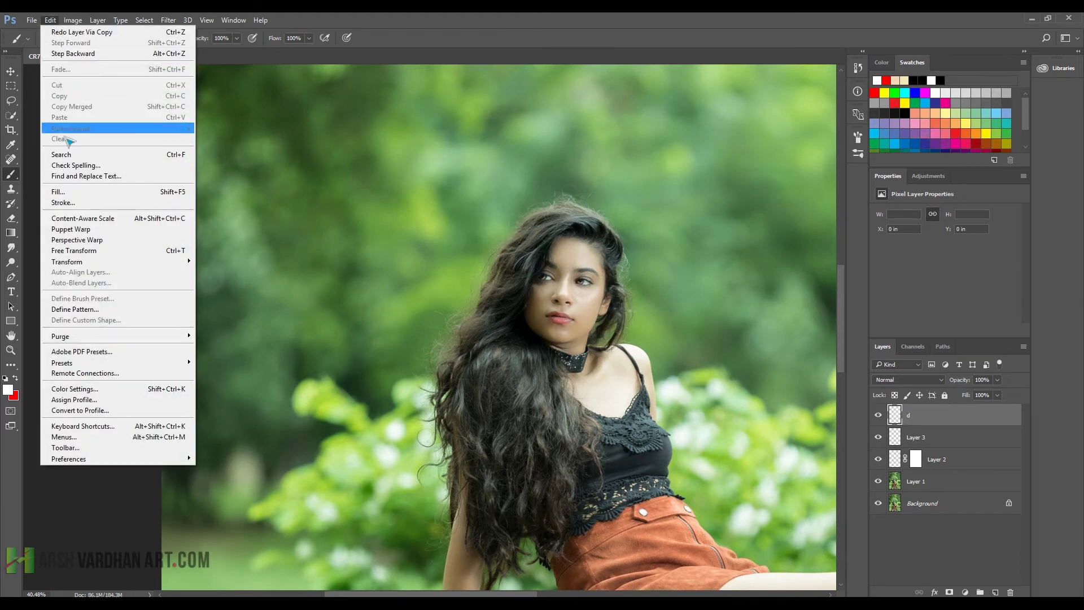
{"action": "left_click", "coordinate": [68, 195]}
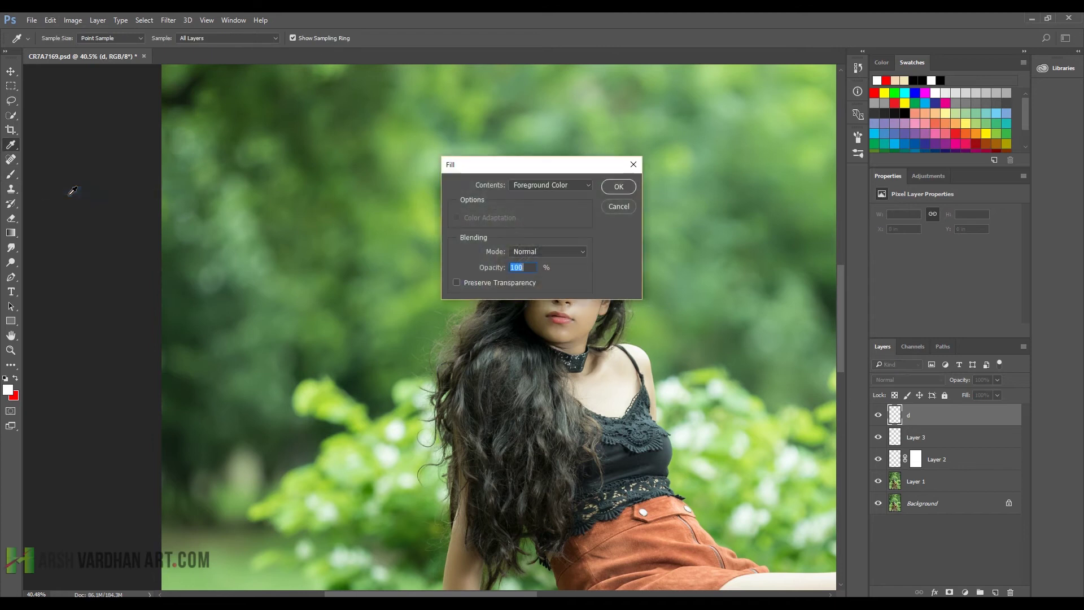
{"action": "left_click", "coordinate": [574, 186]}
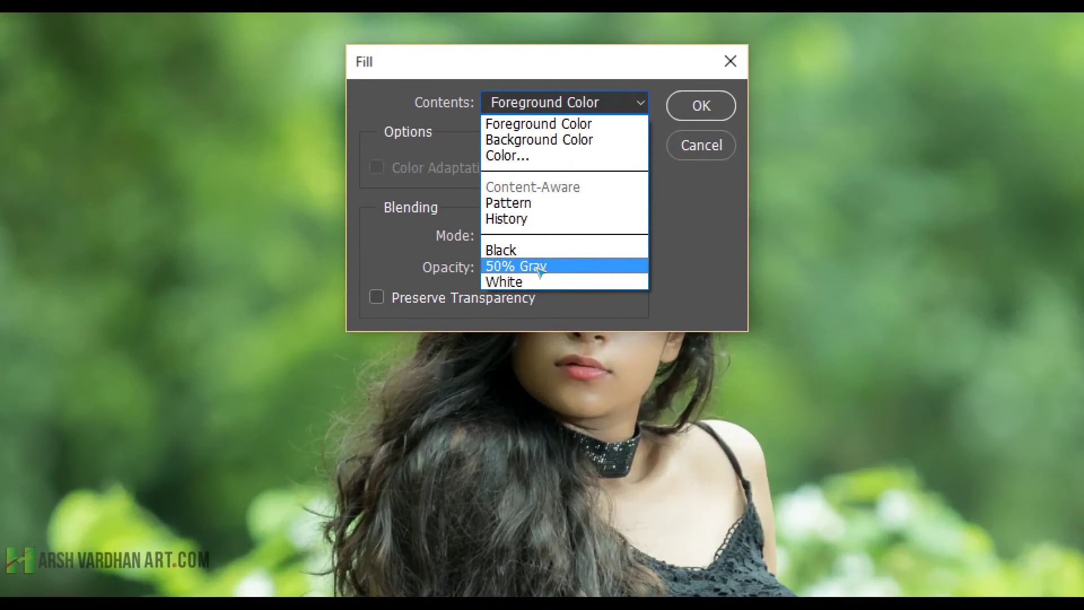
{"action": "left_click", "coordinate": [541, 272]}
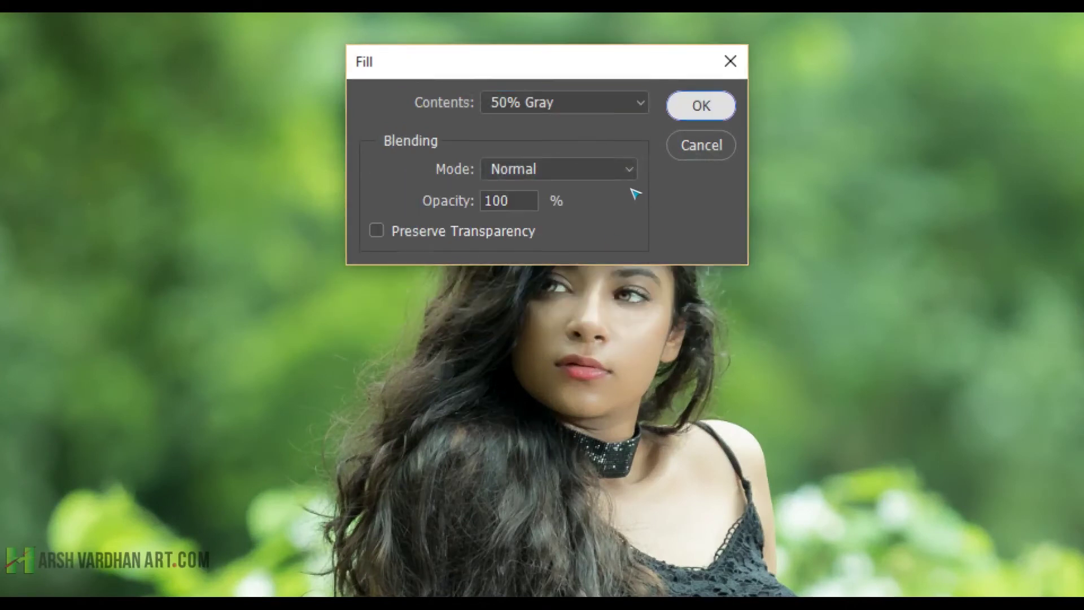
{"action": "key", "text": "Return"}
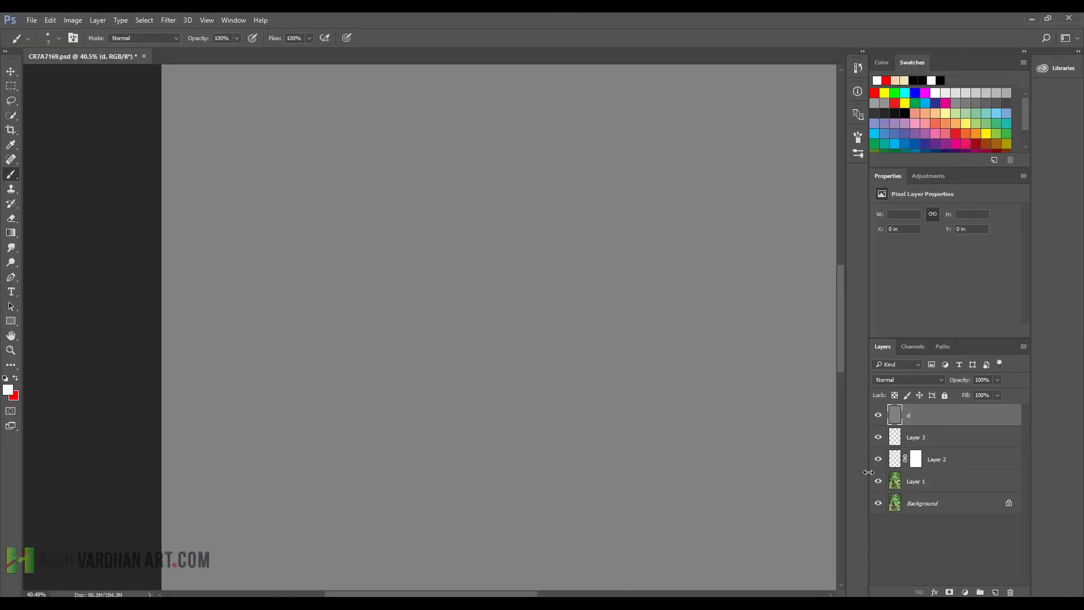
{"action": "left_click", "coordinate": [926, 380]}
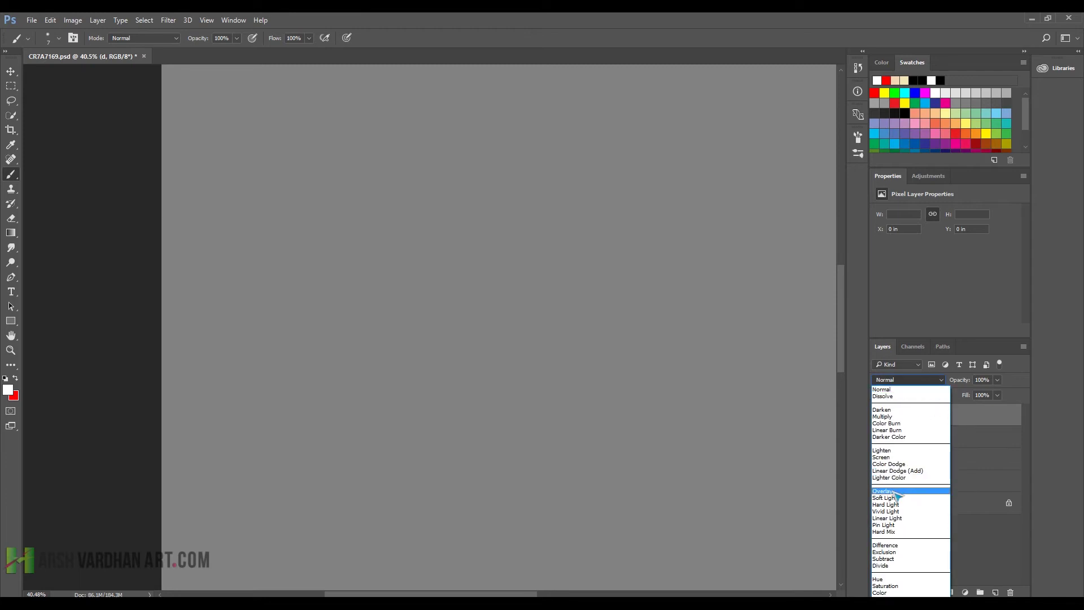
{"action": "left_click", "coordinate": [897, 492]}
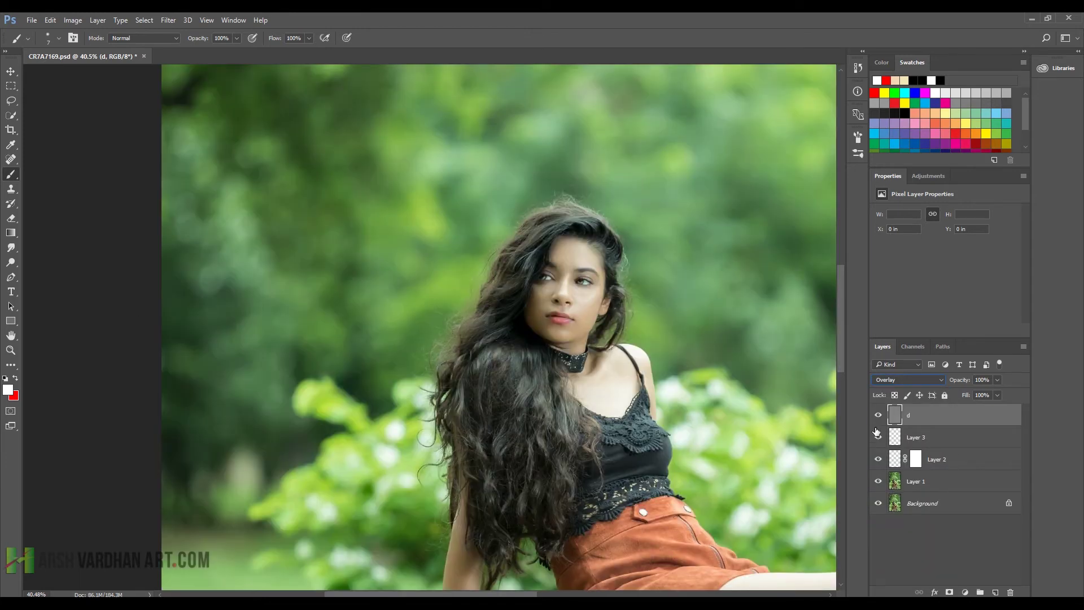
Step: Duplicate the gray Overlay layer d and name the copy b
{"action": "key", "text": "ctrl+j"}
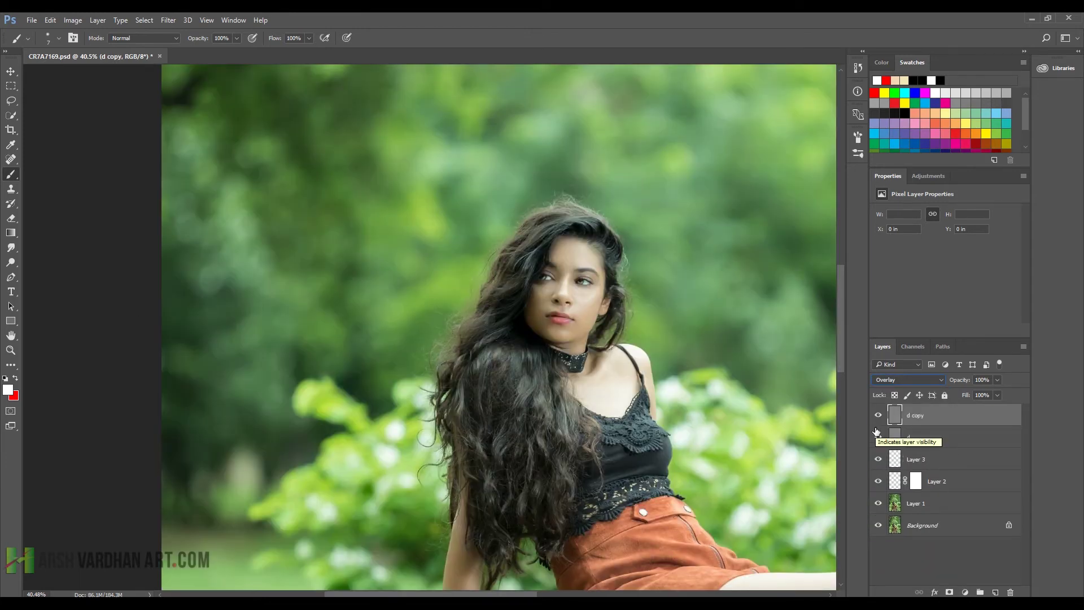
{"action": "double_click", "coordinate": [919, 417]}
{"action": "type", "text": "b"}
{"action": "key", "text": "Return"}
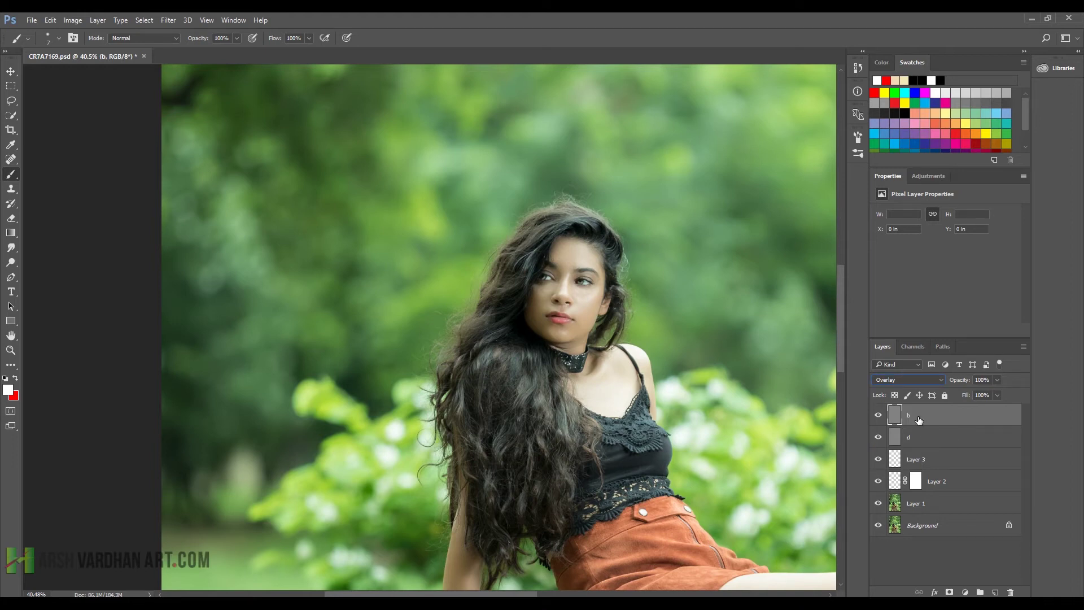
{"action": "left_click", "coordinate": [50, 20]}
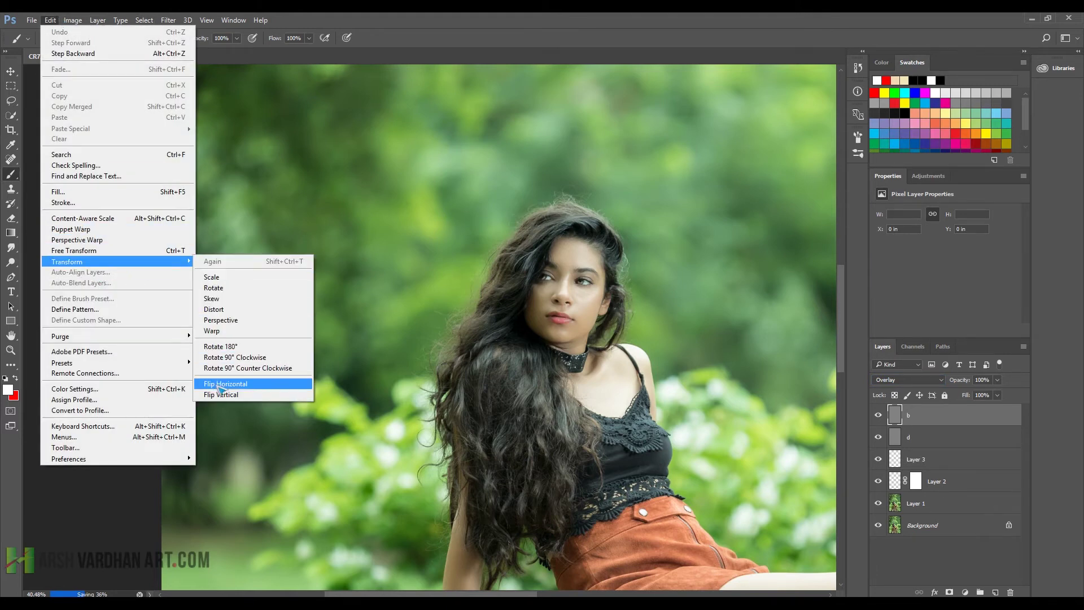
{"action": "mouse_move", "coordinate": [157, 336]}
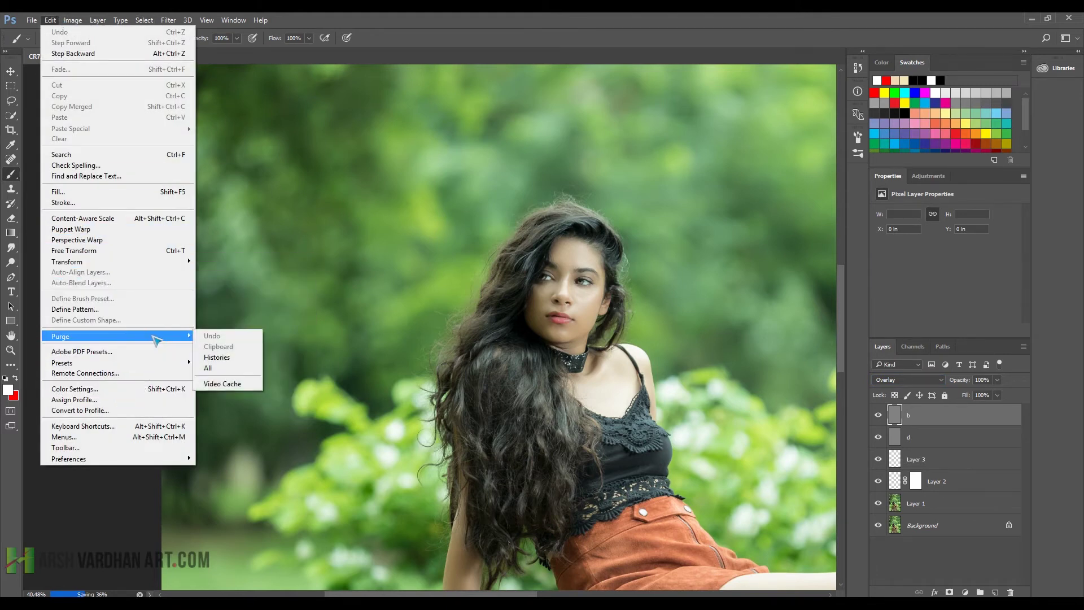
{"action": "left_click", "coordinate": [230, 384]}
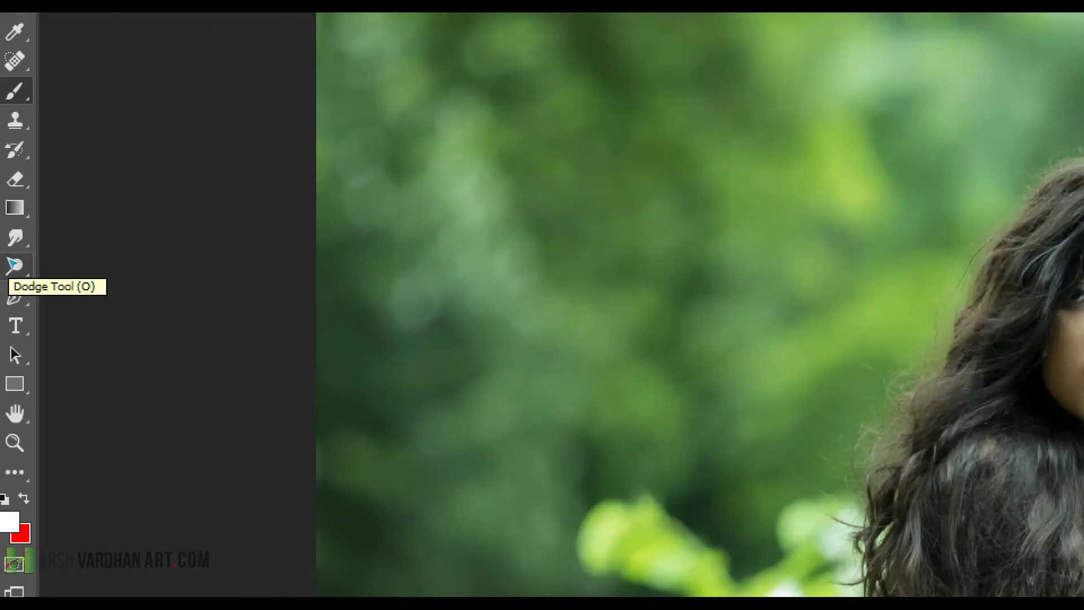
Step: Set up the Dodge tool with the Midtones range and 10% exposure, and save the document
{"action": "right_click", "coordinate": [12, 263]}
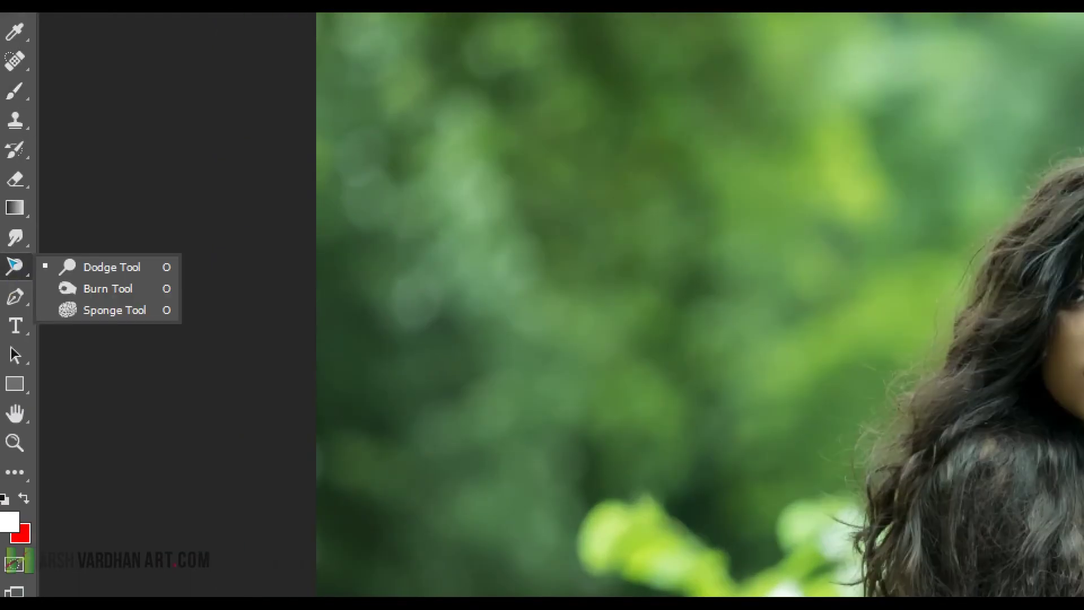
{"action": "left_click", "coordinate": [46, 266]}
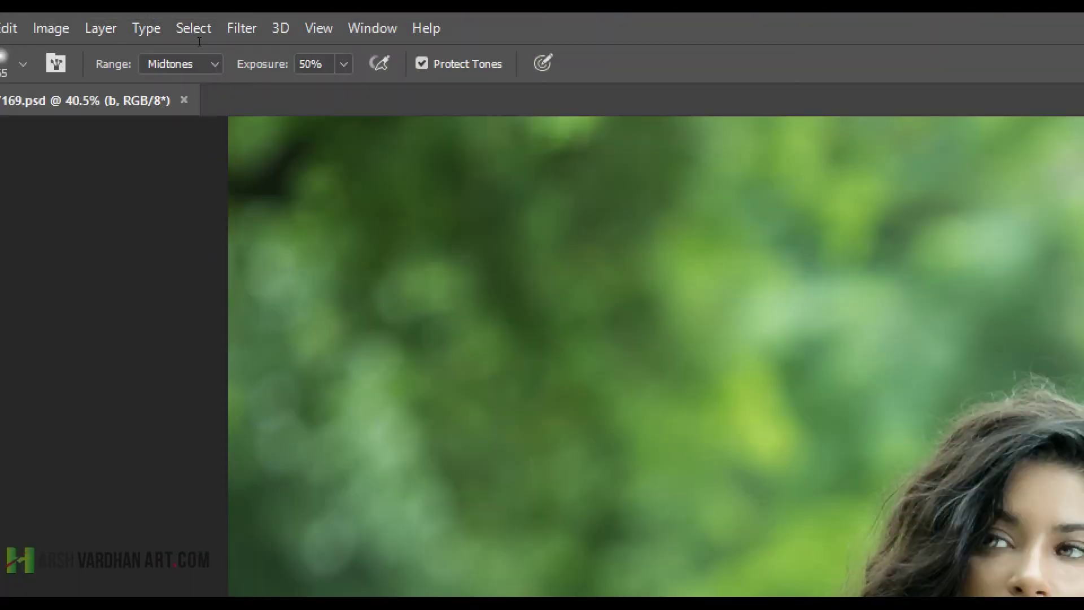
{"action": "key", "text": "1"}
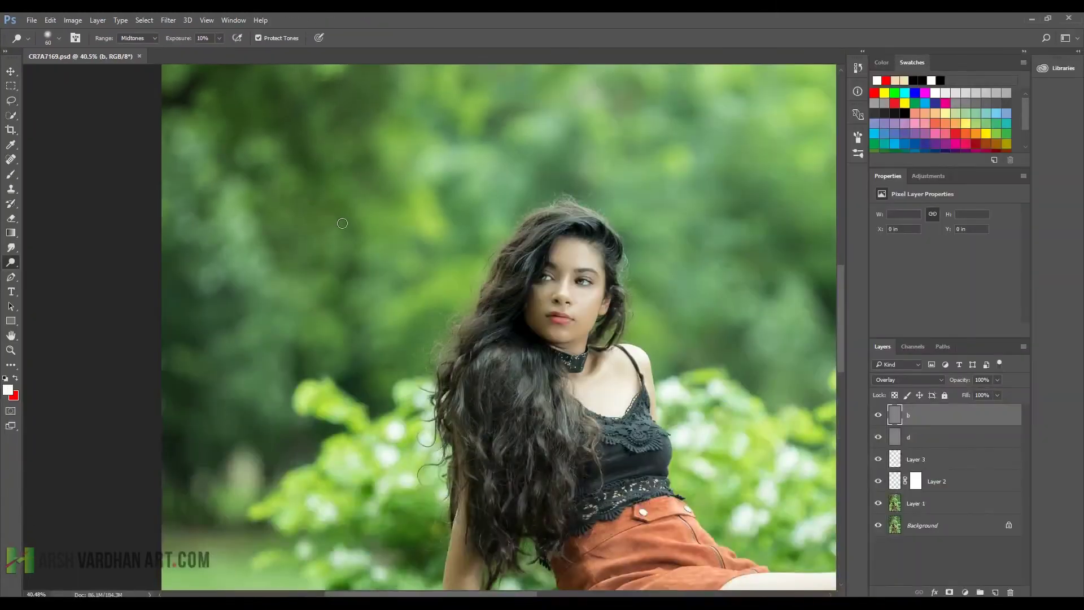
{"action": "left_click_drag", "start_coordinate": [570, 290], "coordinate": [633, 328]}
{"action": "key", "text": "bracketleft"}
{"action": "key", "text": "bracketleft"}
{"action": "key", "text": "bracketleft"}
{"action": "key", "text": "bracketleft"}
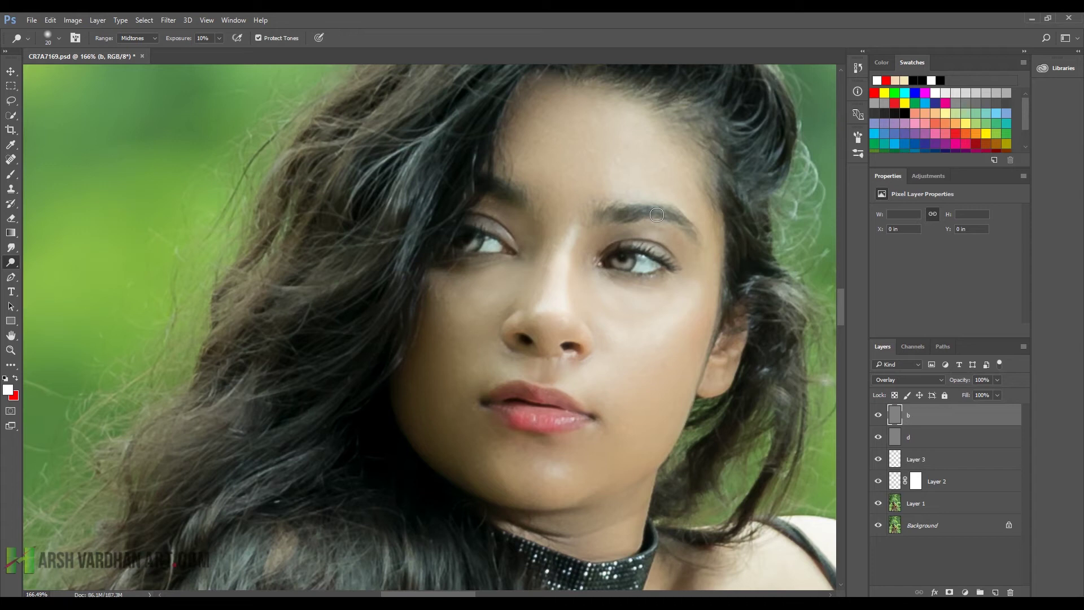
{"action": "key", "text": "ctrl+s"}
Step: On layer d, dodge the forehead with a large brush and the bridge of the nose with a smaller one
{"action": "left_click", "coordinate": [900, 438]}
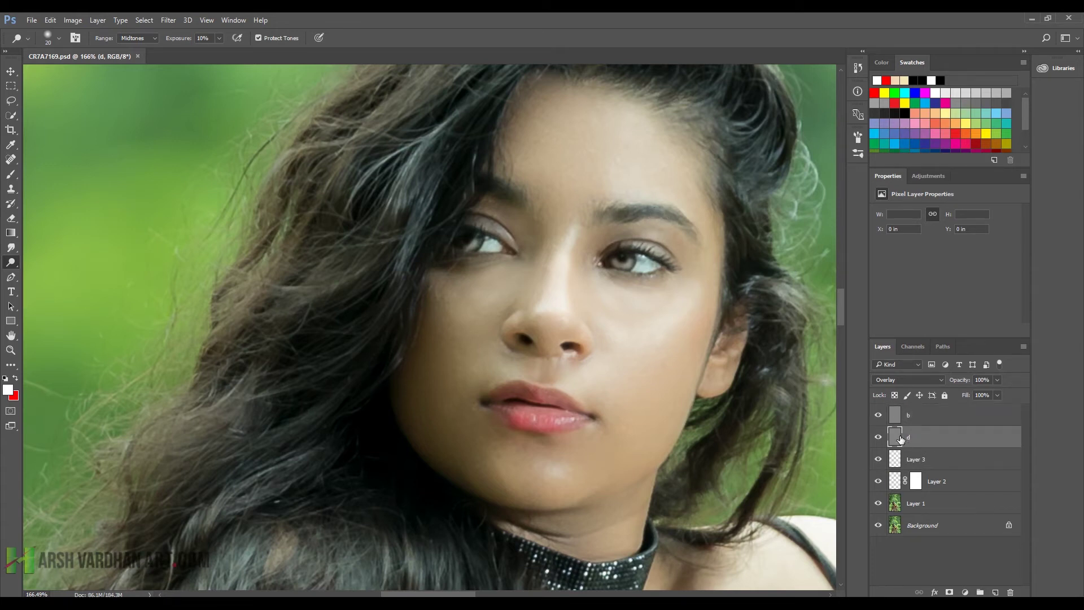
{"action": "key", "text": "bracketright"}
{"action": "key", "text": "bracketright"}
{"action": "key", "text": "bracketright"}
{"action": "key", "text": "bracketright"}
{"action": "key", "text": "bracketright"}
{"action": "left_click_drag", "start_coordinate": [653, 171], "coordinate": [603, 169]}
{"action": "key", "text": "bracketleft"}
{"action": "key", "text": "bracketleft"}
{"action": "key", "text": "bracketleft"}
{"action": "left_click_drag", "start_coordinate": [578, 285], "coordinate": [570, 231]}
{"action": "key", "text": "bracketleft"}
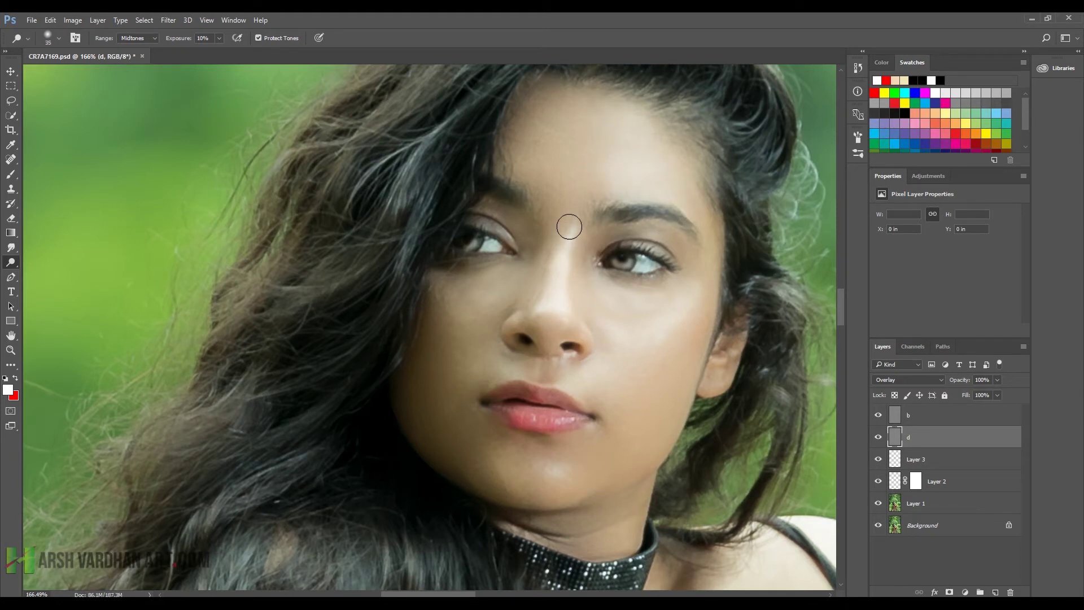
Step: Dodge the lit cheek below the eye, and brighten the eyes with a very small brush
{"action": "key", "text": "bracketright"}
{"action": "key", "text": "bracketright"}
{"action": "mouse_move", "coordinate": [658, 331]}
{"action": "left_mouse_down"}
{"action": "mouse_move", "coordinate": [603, 317]}
{"action": "mouse_move", "coordinate": [648, 316]}
{"action": "mouse_move", "coordinate": [601, 308]}
{"action": "mouse_move", "coordinate": [673, 304]}
{"action": "mouse_move", "coordinate": [689, 288]}
{"action": "left_mouse_up"}
{"action": "key", "text": "bracketleft"}
{"action": "key", "text": "bracketleft"}
{"action": "key", "text": "bracketleft"}
{"action": "key", "text": "bracketleft"}
{"action": "key", "text": "bracketleft"}
{"action": "key", "text": "bracketleft"}
{"action": "key", "text": "bracketleft"}
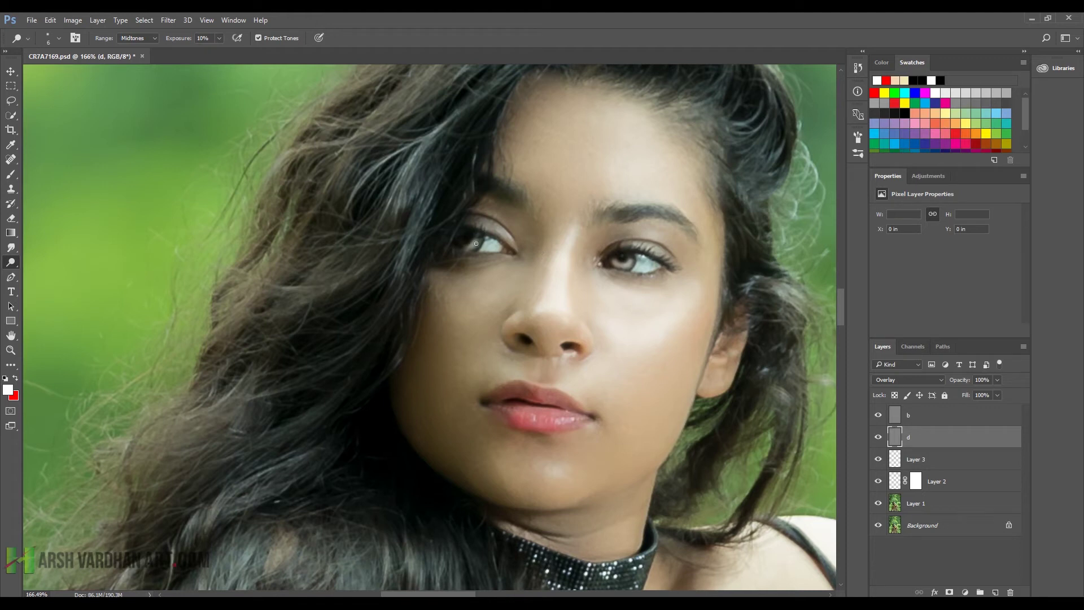
Step: Dodge the shadow-side cheek below the eye near the hair with an enlarged brush
{"action": "key", "text": "bracketright"}
{"action": "key", "text": "bracketright"}
{"action": "key", "text": "bracketright"}
{"action": "key", "text": "bracketright"}
{"action": "key", "text": "bracketright"}
{"action": "key", "text": "bracketright"}
{"action": "mouse_move", "coordinate": [512, 302]}
{"action": "left_mouse_down"}
{"action": "mouse_move", "coordinate": [442, 291]}
{"action": "mouse_move", "coordinate": [453, 312]}
{"action": "mouse_move", "coordinate": [490, 307]}
{"action": "mouse_move", "coordinate": [456, 313]}
{"action": "left_mouse_up"}
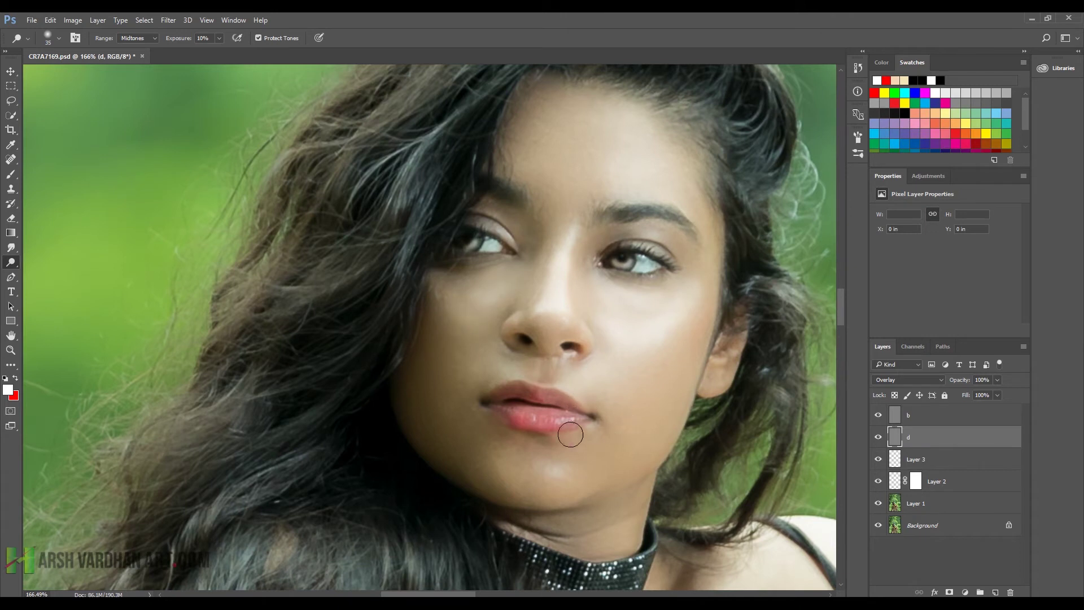
Step: Dodge the lips and the chin, adapting the brush size to each area
{"action": "key", "text": "bracketleft"}
{"action": "key", "text": "bracketleft"}
{"action": "key", "text": "bracketleft"}
{"action": "key", "text": "bracketleft"}
{"action": "key", "text": "bracketright"}
{"action": "key", "text": "bracketright"}
{"action": "key", "text": "bracketleft"}
{"action": "key", "text": "bracketleft"}
{"action": "key", "text": "bracketleft"}
{"action": "key", "text": "bracketright"}
{"action": "key", "text": "bracketright"}
{"action": "key", "text": "bracketright"}
{"action": "key", "text": "bracketright"}
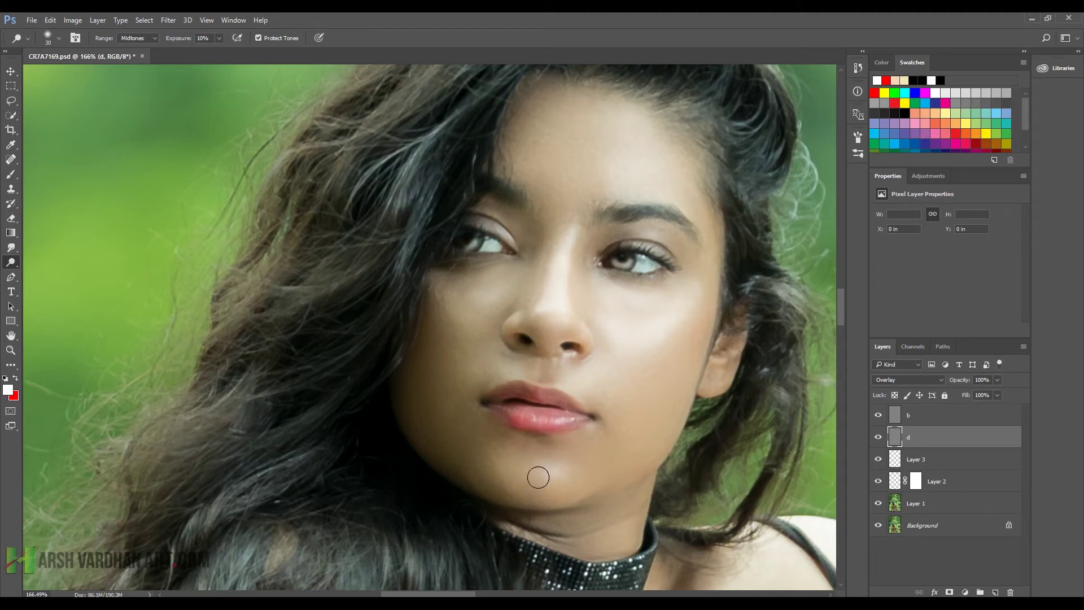
Step: Build up more highlight on the lit cheek with a larger Dodge brush
{"action": "key", "text": "bracketright"}
{"action": "key", "text": "bracketright"}
{"action": "key", "text": "bracketright"}
{"action": "mouse_move", "coordinate": [660, 358]}
{"action": "left_mouse_down"}
{"action": "mouse_move", "coordinate": [651, 382]}
{"action": "mouse_move", "coordinate": [675, 337]}
{"action": "mouse_move", "coordinate": [609, 391]}
{"action": "mouse_move", "coordinate": [645, 367]}
{"action": "mouse_move", "coordinate": [631, 422]}
{"action": "mouse_move", "coordinate": [669, 333]}
{"action": "mouse_move", "coordinate": [610, 443]}
{"action": "mouse_move", "coordinate": [672, 324]}
{"action": "left_mouse_up"}
Step: Dodge the small facial highlights and the visible ear with a reduced brush
{"action": "key", "text": "bracketleft"}
{"action": "key", "text": "bracketleft"}
{"action": "key", "text": "bracketleft"}
{"action": "key", "text": "bracketleft"}
{"action": "key", "text": "bracketleft"}
{"action": "key", "text": "bracketright"}
{"action": "key", "text": "bracketright"}
{"action": "key", "text": "bracketleft"}
{"action": "key", "text": "bracketleft"}
{"action": "key", "text": "bracketleft"}
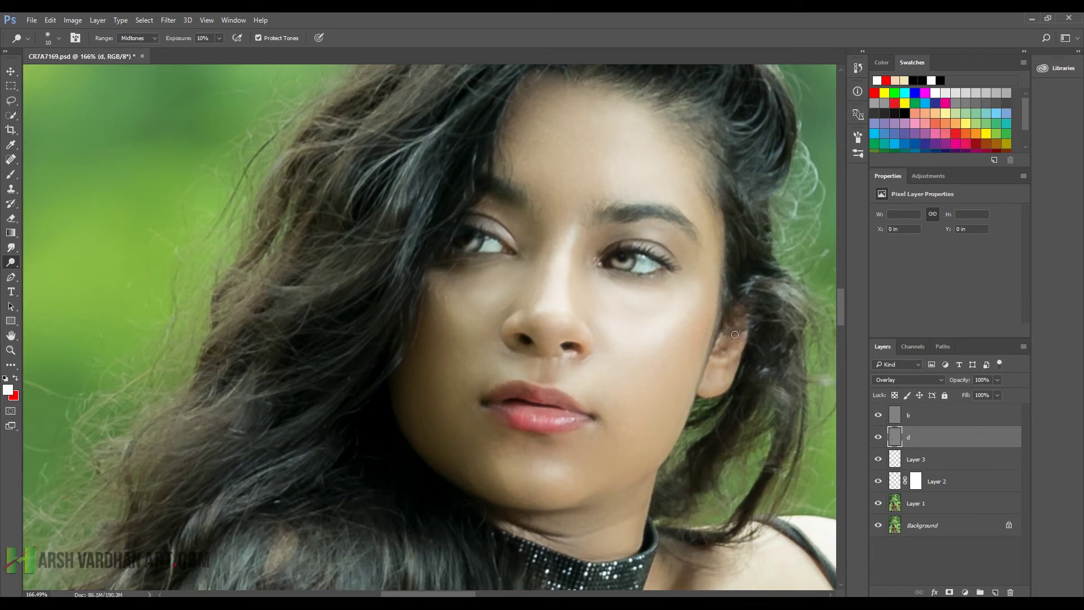
Step: Dodge the skin of the neck, chest and shoulder with an enlarged brush
{"action": "left_click_drag", "start_coordinate": [672, 377], "coordinate": [554, 305]}
{"action": "left_click_drag", "start_coordinate": [681, 491], "coordinate": [559, 367]}
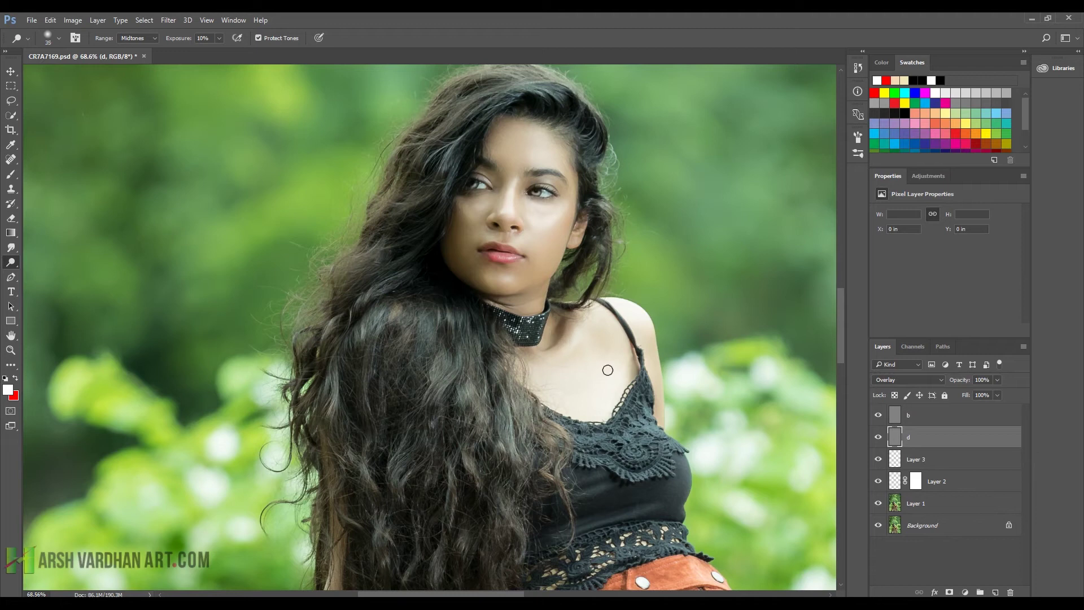
{"action": "key", "text": "bracketright"}
{"action": "key", "text": "bracketright"}
{"action": "key", "text": "bracketright"}
Step: Dodge the thigh of the crossed leg below the skirt
{"action": "left_click_drag", "start_coordinate": [619, 450], "coordinate": [572, 254]}
{"action": "mouse_move", "coordinate": [751, 395]}
{"action": "left_mouse_down"}
{"action": "mouse_move", "coordinate": [626, 406]}
{"action": "mouse_move", "coordinate": [395, 363]}
{"action": "left_mouse_up"}
{"action": "key", "text": "bracketright"}
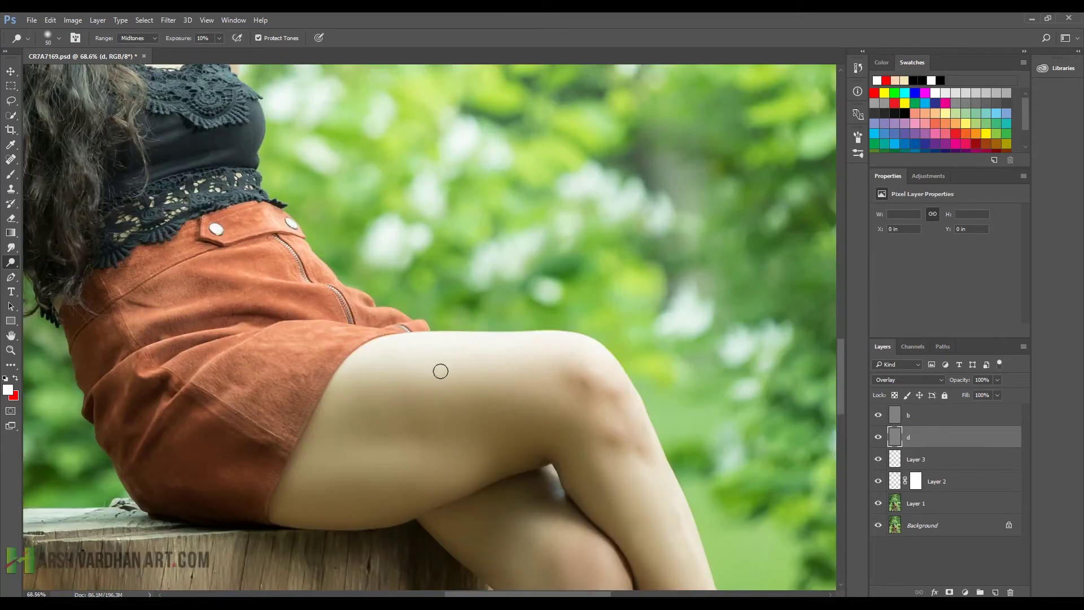
Step: Dodge the supporting arm and the hand resting on the tree stump
{"action": "left_click_drag", "start_coordinate": [464, 388], "coordinate": [666, 370]}
{"action": "left_click_drag", "start_coordinate": [549, 259], "coordinate": [539, 262]}
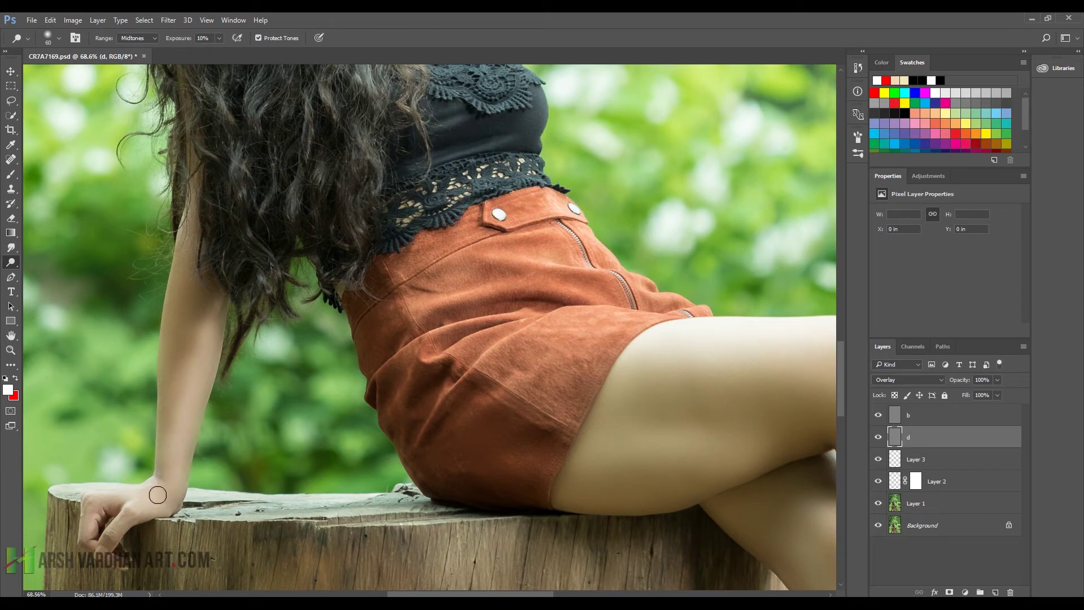
{"action": "key", "text": "bracketleft"}
{"action": "key", "text": "bracketright"}
{"action": "key", "text": "bracketright"}
Step: Dodge the knees and the crossed leg down to the foot
{"action": "left_click_drag", "start_coordinate": [716, 470], "coordinate": [363, 416]}
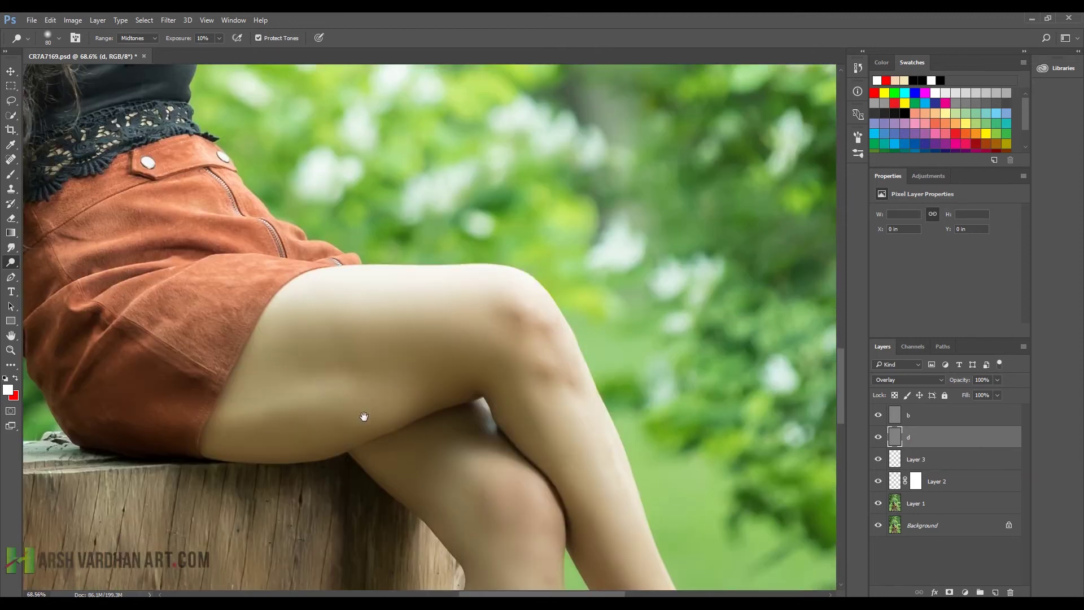
{"action": "left_click_drag", "start_coordinate": [456, 465], "coordinate": [401, 313]}
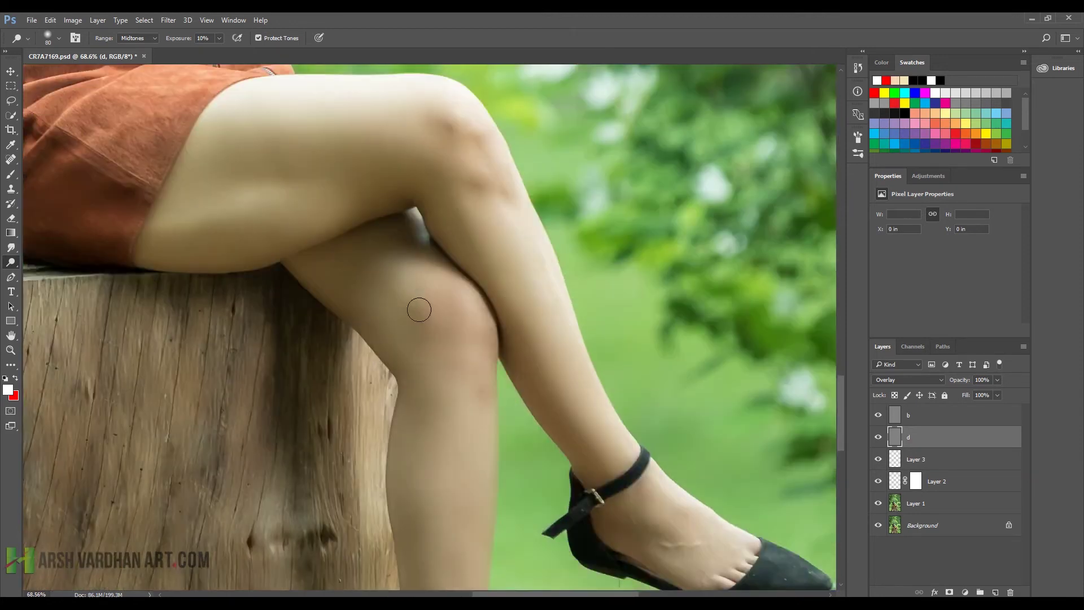
{"action": "left_click_drag", "start_coordinate": [429, 416], "coordinate": [435, 395]}
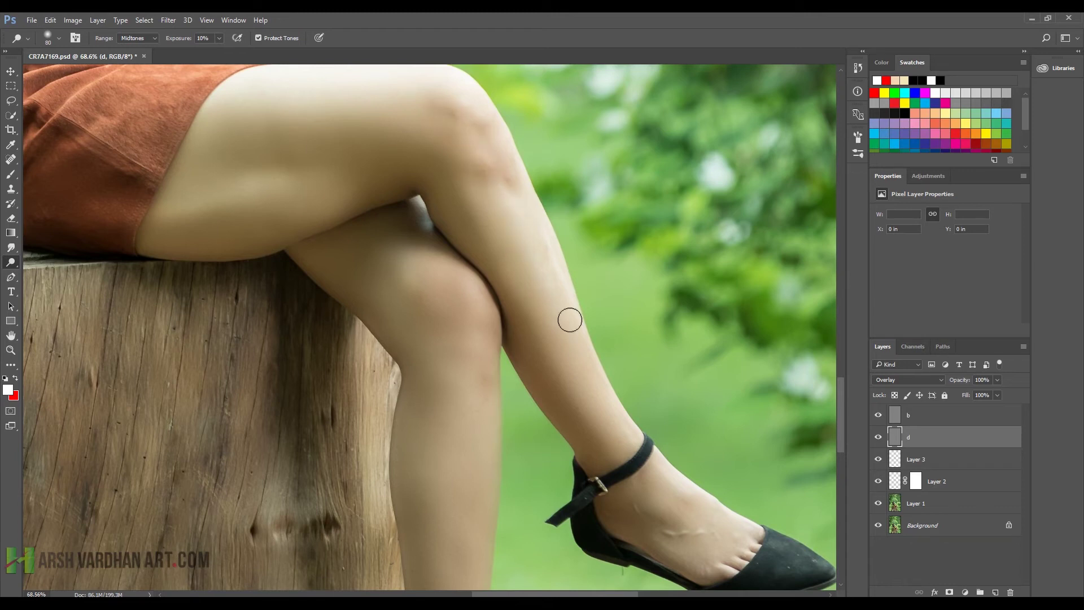
{"action": "left_click_drag", "start_coordinate": [664, 499], "coordinate": [600, 414]}
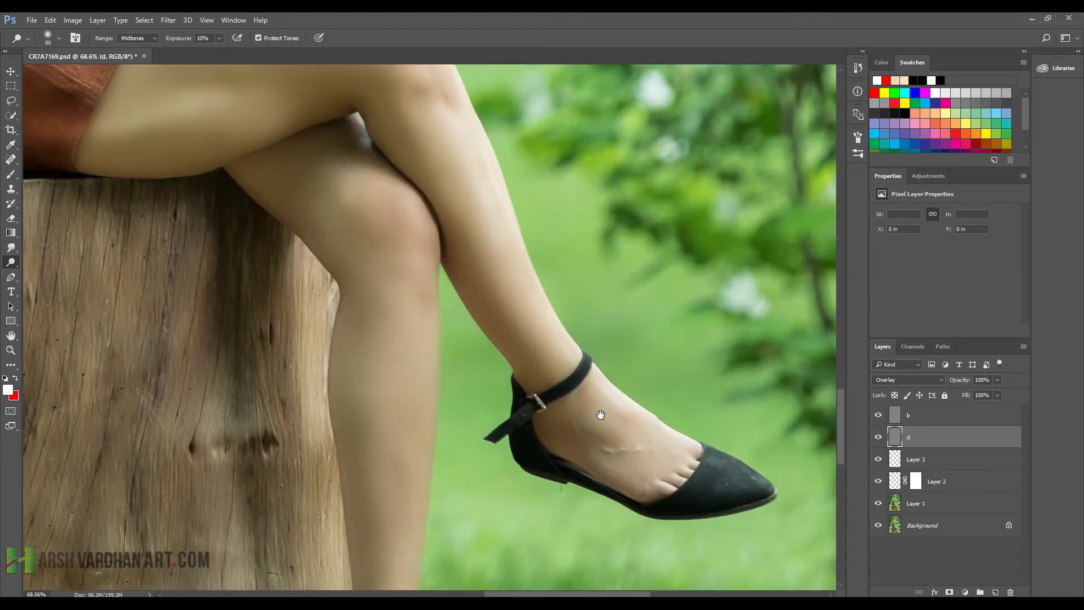
Step: Dodge the shin and foot of the lower leg beside the tree stump
{"action": "left_click_drag", "start_coordinate": [433, 411], "coordinate": [424, 300]}
{"action": "key", "text": "bracketright"}
{"action": "key", "text": "bracketright"}
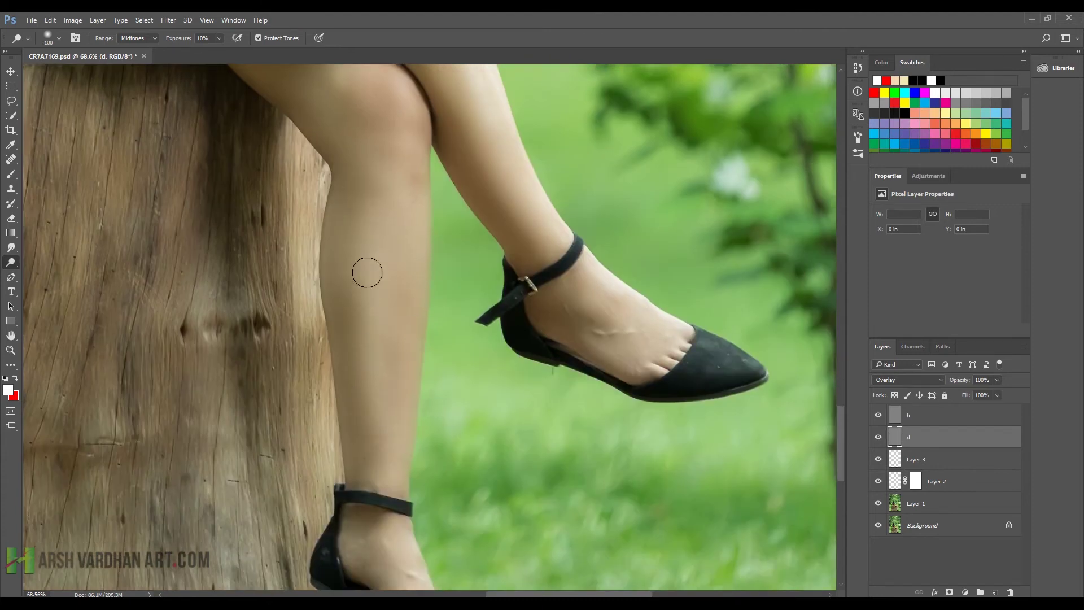
{"action": "key", "text": "bracketleft"}
{"action": "key", "text": "bracketleft"}
{"action": "left_click_drag", "start_coordinate": [424, 312], "coordinate": [524, 532]}
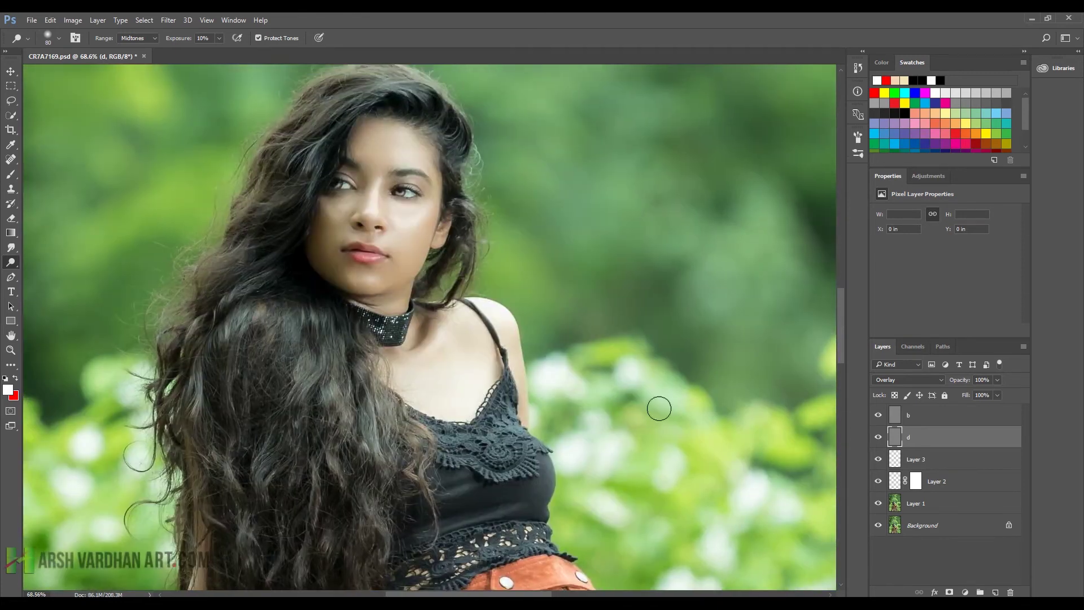
Step: Compare the portrait with and without the dodging by switching layer d off and on
{"action": "left_click", "coordinate": [878, 438]}
{"action": "left_click", "coordinate": [879, 438]}
{"action": "left_click", "coordinate": [879, 439]}
{"action": "left_click", "coordinate": [879, 439]}
Step: Select layer b and activate the Burn tool for darkening the shadows of the face
{"action": "left_click", "coordinate": [898, 417]}
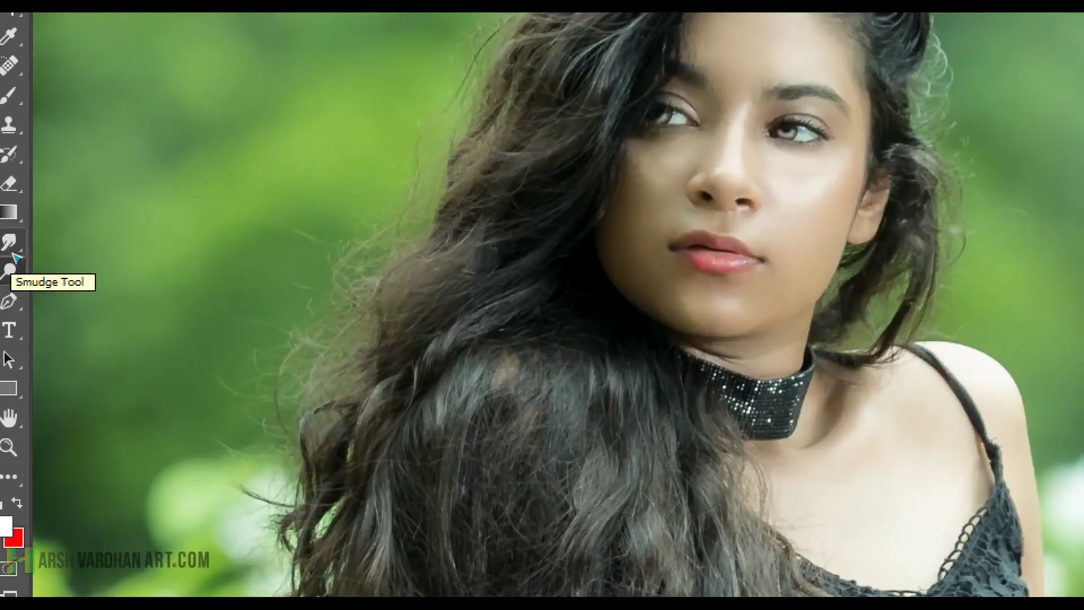
{"action": "right_click", "coordinate": [12, 269]}
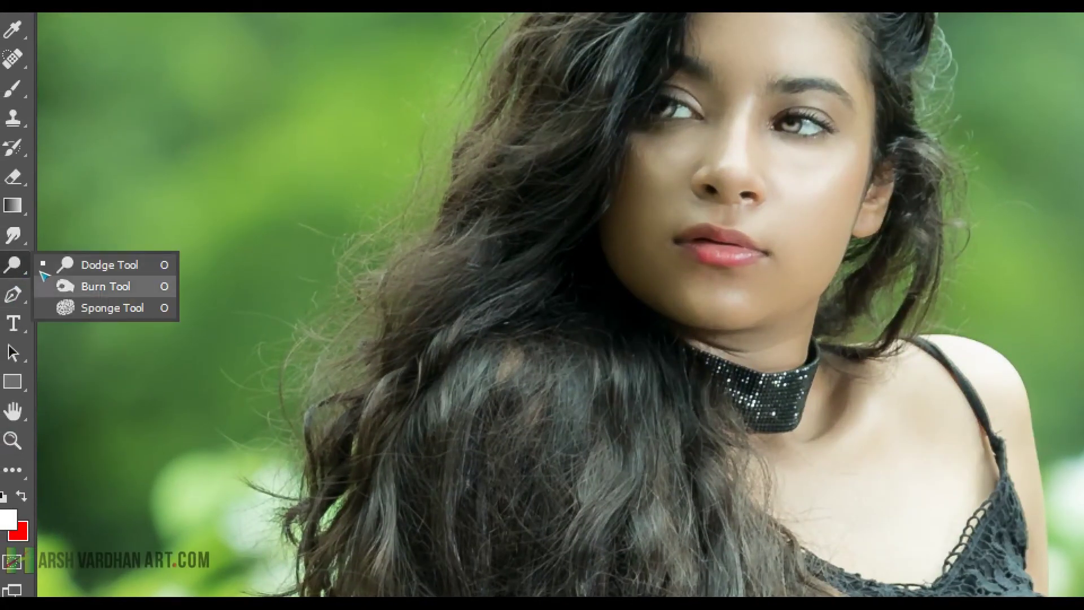
{"action": "left_click", "coordinate": [41, 275]}
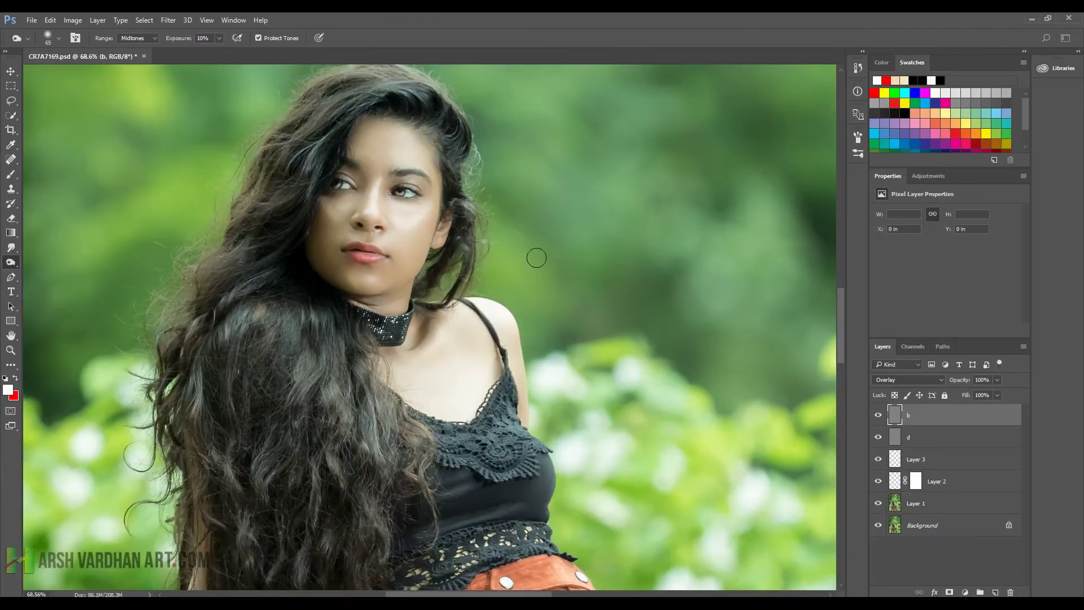
{"action": "left_click_drag", "start_coordinate": [622, 339], "coordinate": [668, 381]}
{"action": "left_click_drag", "start_coordinate": [421, 209], "coordinate": [437, 211]}
{"action": "left_click_drag", "start_coordinate": [392, 195], "coordinate": [397, 283]}
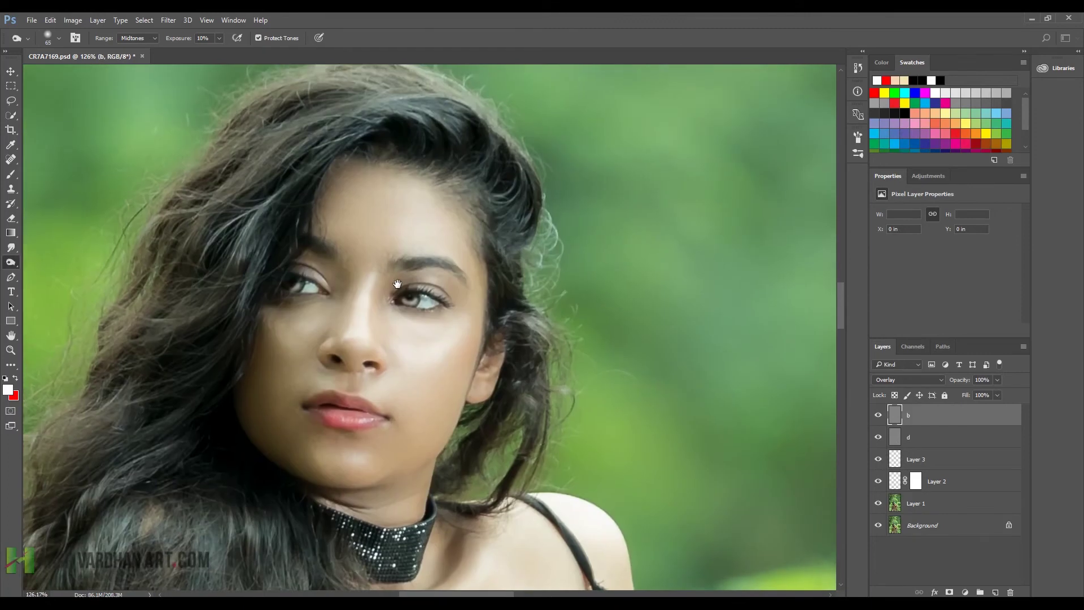
Step: Burn the fine shadow details of the face, including the corner of the lips, with a very small brush
{"action": "key", "text": "bracketleft"}
{"action": "key", "text": "bracketleft"}
{"action": "key", "text": "bracketleft"}
{"action": "key", "text": "bracketleft"}
{"action": "key", "text": "bracketleft"}
{"action": "key", "text": "bracketleft"}
{"action": "key", "text": "bracketleft"}
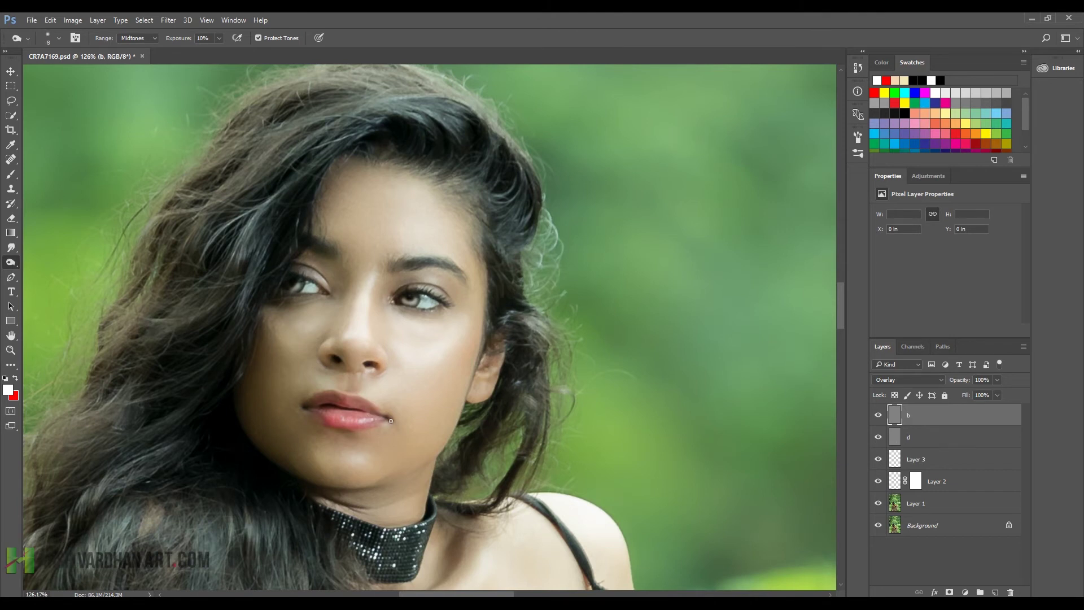
Step: Burn the side of the cheek from beside the ear down toward the jawline with a 70 px brush
{"action": "key", "text": "bracketright"}
{"action": "key", "text": "bracketright"}
{"action": "key", "text": "bracketright"}
{"action": "key", "text": "bracketright"}
{"action": "key", "text": "bracketright"}
{"action": "key", "text": "bracketright"}
{"action": "key", "text": "bracketright"}
{"action": "key", "text": "bracketright"}
{"action": "key", "text": "bracketright"}
{"action": "key", "text": "bracketright"}
{"action": "key", "text": "bracketright"}
{"action": "key", "text": "bracketleft"}
{"action": "key", "text": "bracketleft"}
{"action": "key", "text": "bracketleft"}
{"action": "key", "text": "bracketleft"}
{"action": "key", "text": "bracketleft"}
{"action": "key", "text": "bracketleft"}
{"action": "key", "text": "bracketleft"}
{"action": "key", "text": "bracketright"}
{"action": "key", "text": "bracketright"}
{"action": "key", "text": "bracketright"}
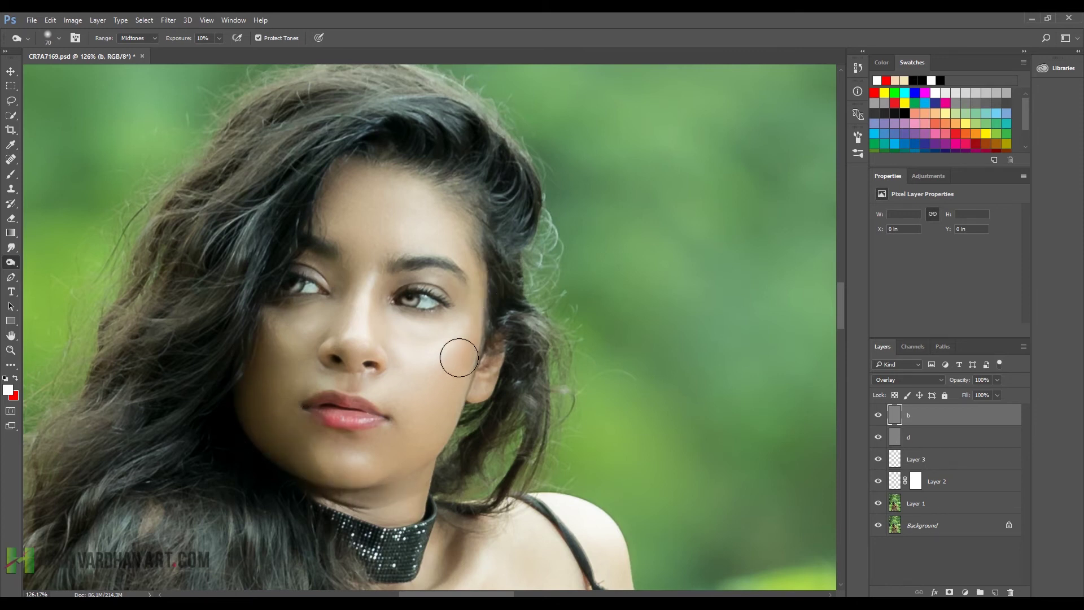
{"action": "mouse_move", "coordinate": [469, 359]}
{"action": "left_mouse_down"}
{"action": "mouse_move", "coordinate": [406, 435]}
{"action": "mouse_move", "coordinate": [432, 418]}
{"action": "left_mouse_up"}
Step: Burn the forehead and the shadowed cheek beside the mouth with a smaller brush of about 35 to 45 px
{"action": "key", "text": "bracketleft"}
{"action": "key", "text": "bracketleft"}
{"action": "key", "text": "bracketleft"}
{"action": "key", "text": "bracketleft"}
{"action": "key", "text": "bracketright"}
{"action": "key", "text": "bracketright"}
{"action": "key", "text": "bracketright"}
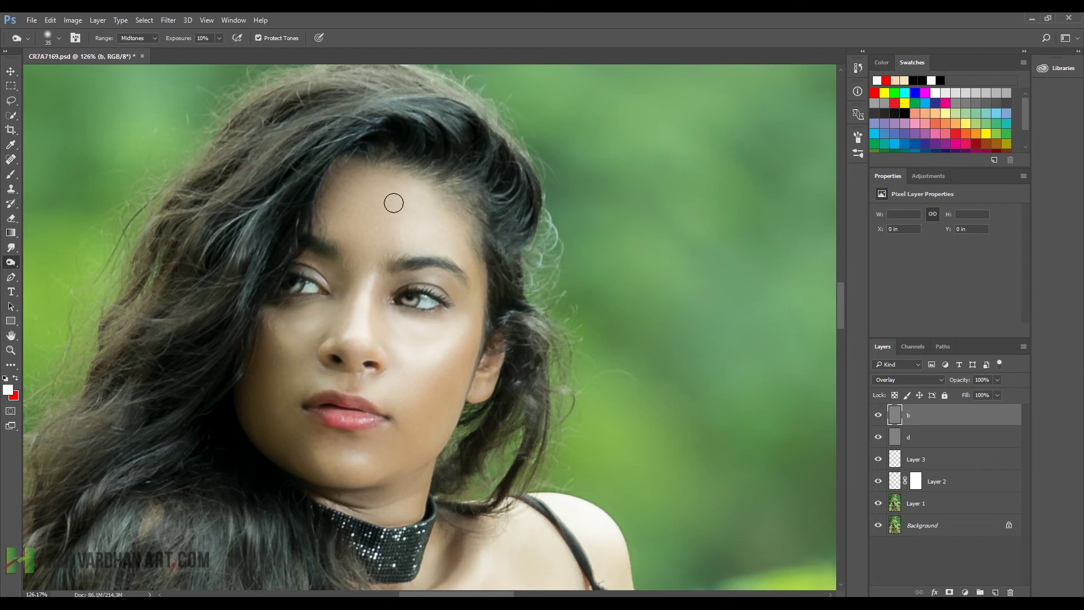
{"action": "key", "text": "bracketleft"}
{"action": "key", "text": "bracketleft"}
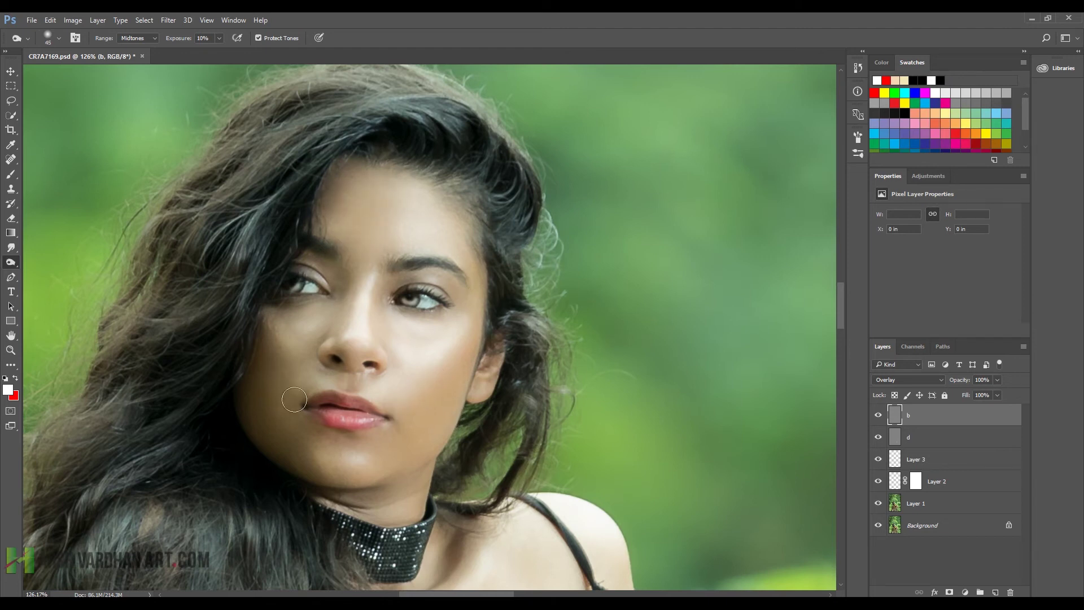
{"action": "key", "text": "bracketleft"}
Step: Burn the shadows around the neck, collarbone and shoulder, adjusting the brush size to the area
{"action": "left_click_drag", "start_coordinate": [455, 491], "coordinate": [413, 285]}
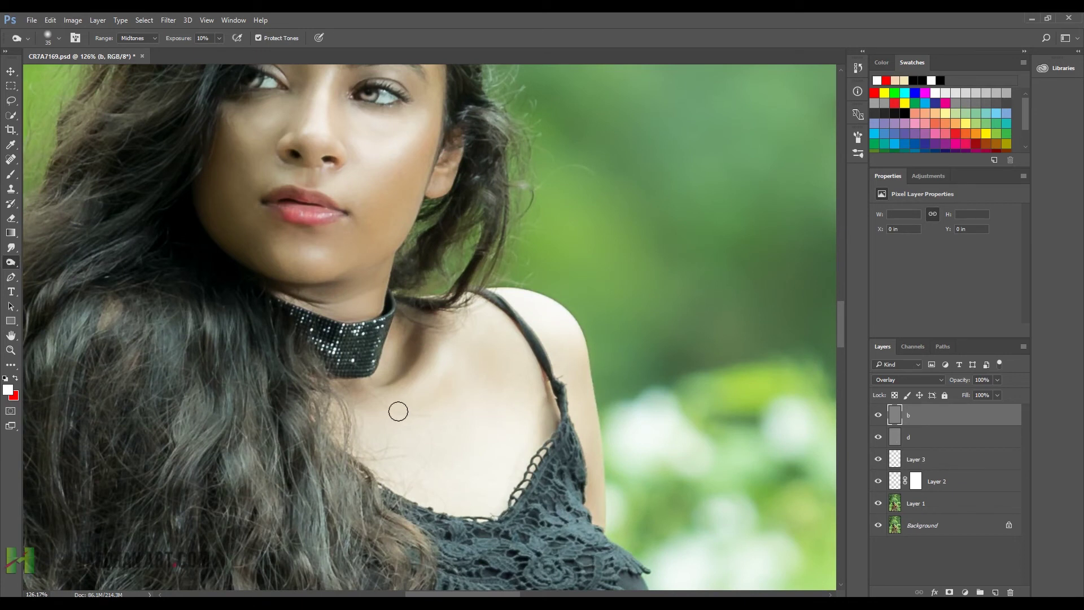
{"action": "key", "text": "bracketright"}
{"action": "key", "text": "bracketright"}
{"action": "key", "text": "bracketright"}
{"action": "mouse_move", "coordinate": [513, 360]}
{"action": "left_mouse_down"}
{"action": "mouse_move", "coordinate": [539, 434]}
{"action": "mouse_move", "coordinate": [510, 383]}
{"action": "mouse_move", "coordinate": [487, 375]}
{"action": "left_mouse_up"}
{"action": "key", "text": "bracketleft"}
{"action": "key", "text": "bracketleft"}
{"action": "key", "text": "bracketleft"}
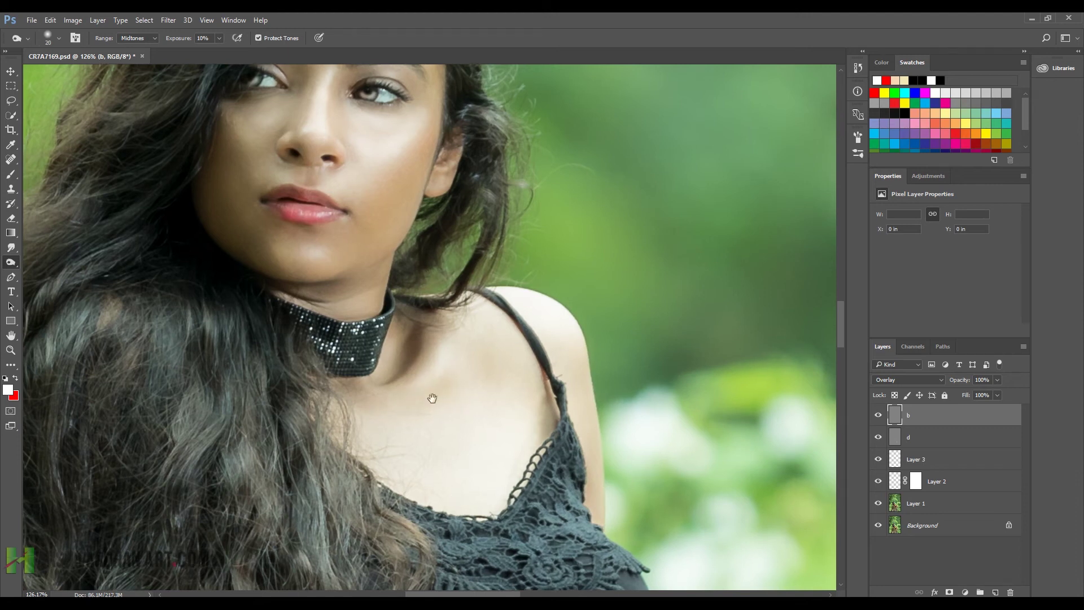
Step: Burn the shaded underside of the upper thigh with a 125 px brush
{"action": "left_click_drag", "start_coordinate": [433, 397], "coordinate": [391, 144]}
{"action": "left_click_drag", "start_coordinate": [452, 458], "coordinate": [401, 195]}
{"action": "left_click_drag", "start_coordinate": [472, 429], "coordinate": [305, 204]}
{"action": "left_click_drag", "start_coordinate": [602, 409], "coordinate": [566, 395]}
{"action": "left_click_drag", "start_coordinate": [415, 215], "coordinate": [433, 439]}
{"action": "left_click_drag", "start_coordinate": [494, 390], "coordinate": [474, 387]}
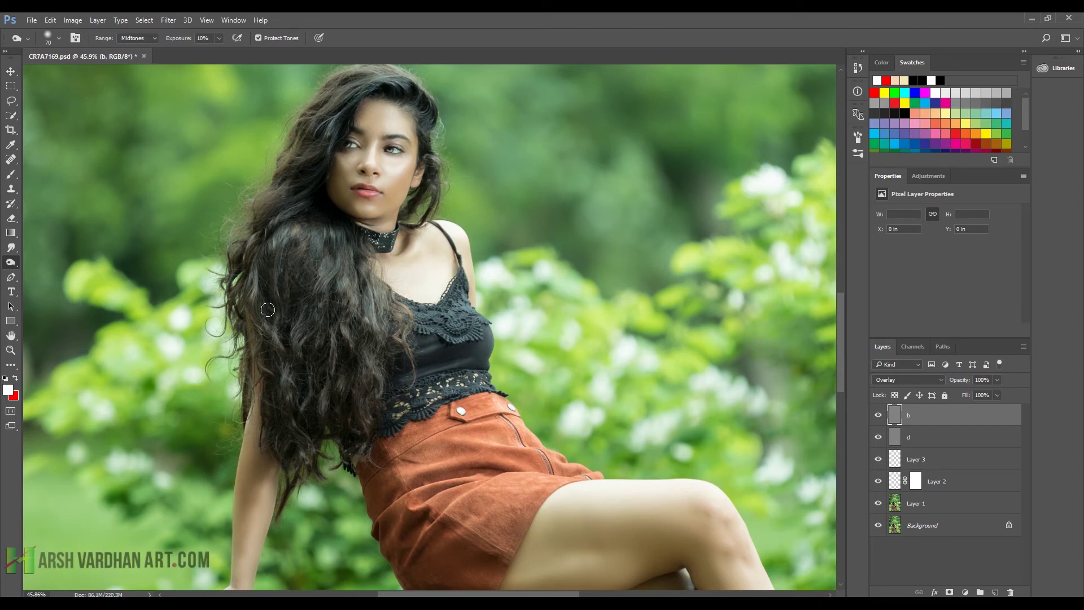
{"action": "left_click_drag", "start_coordinate": [412, 453], "coordinate": [305, 277]}
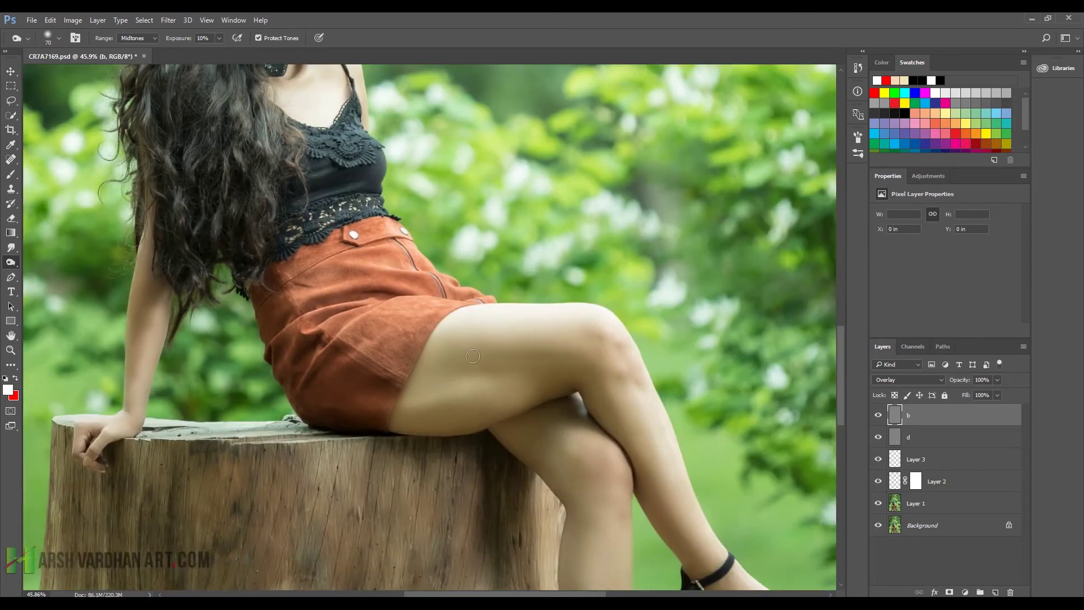
{"action": "key", "text": "bracketright"}
{"action": "key", "text": "bracketright"}
{"action": "key", "text": "bracketright"}
{"action": "key", "text": "bracketright"}
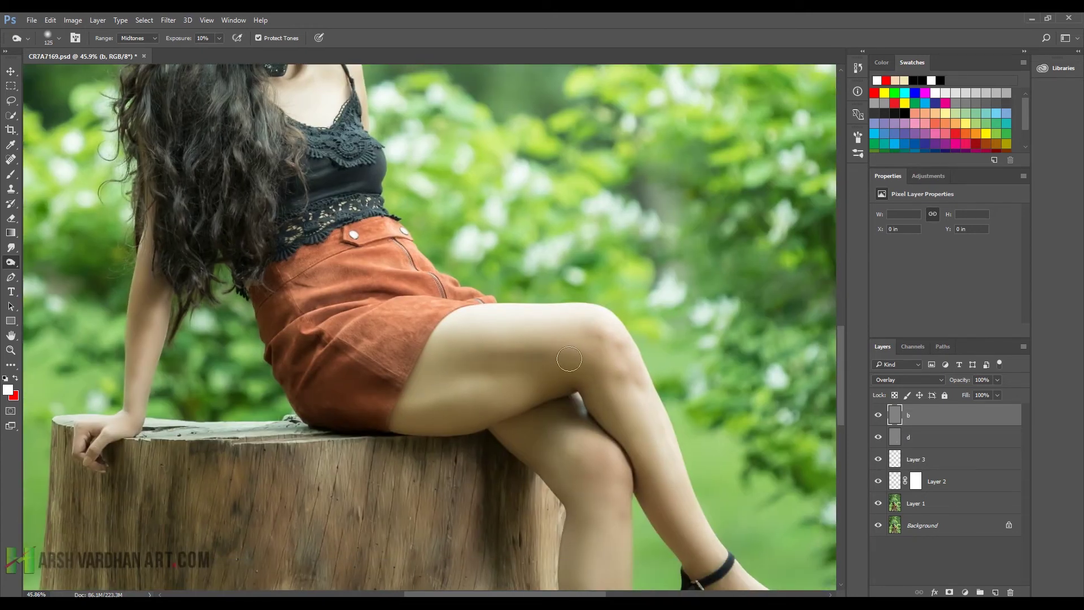
Step: Burn the shadow edges of the crossed calf and the lower shin beside the stump with an 80 px brush
{"action": "key", "text": "bracketleft"}
{"action": "key", "text": "bracketleft"}
{"action": "left_click_drag", "start_coordinate": [631, 478], "coordinate": [593, 387]}
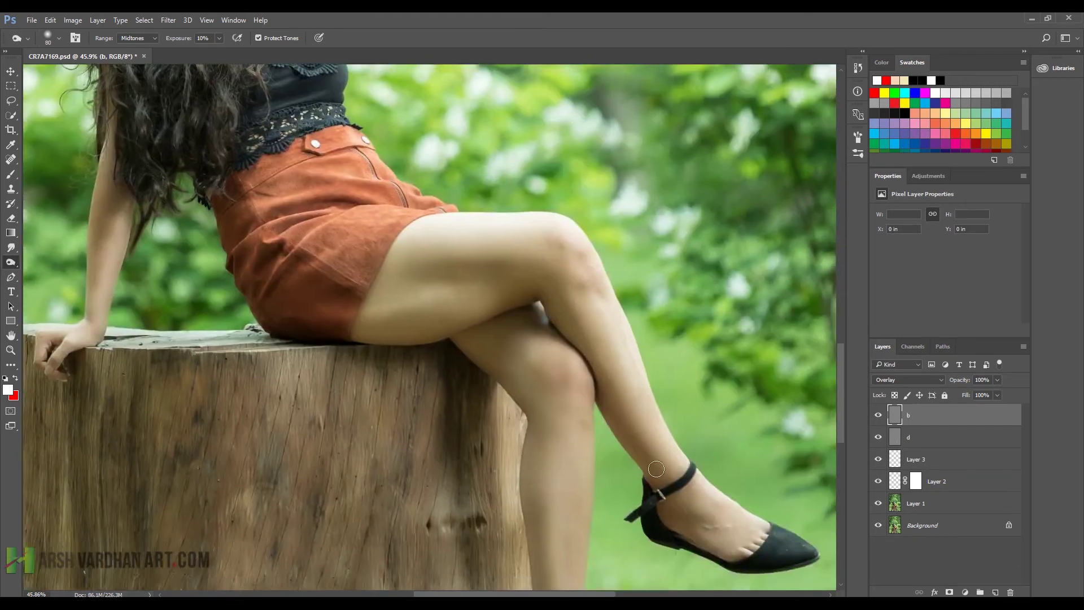
{"action": "left_click_drag", "start_coordinate": [585, 497], "coordinate": [562, 364]}
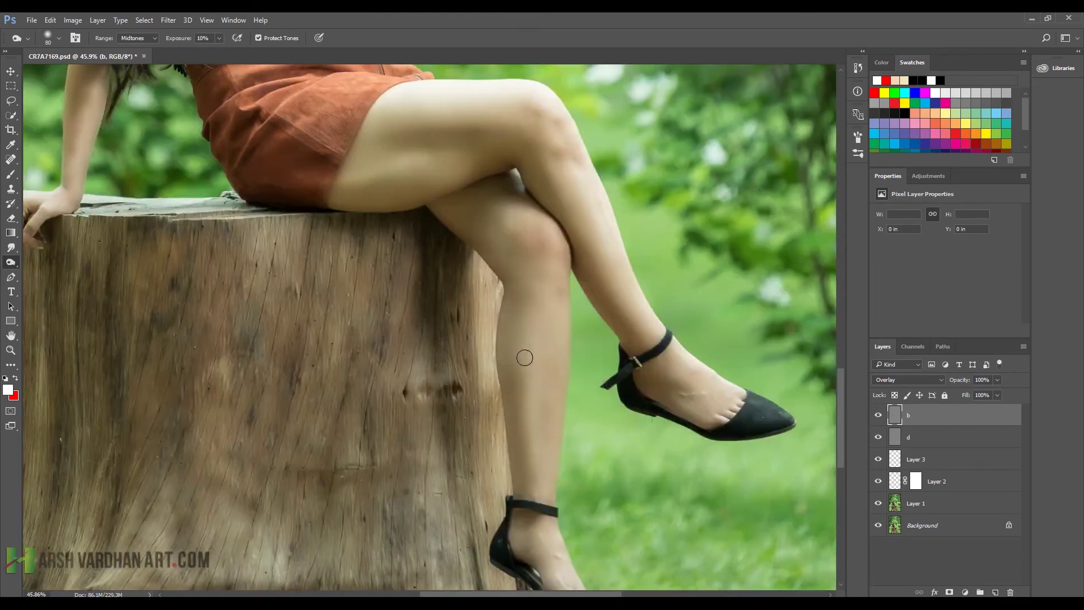
{"action": "left_click_drag", "start_coordinate": [515, 427], "coordinate": [519, 438]}
Step: Compare the portrait with and without the burning by switching layer b off and on
{"action": "left_click_drag", "start_coordinate": [690, 449], "coordinate": [643, 433]}
{"action": "left_click_drag", "start_coordinate": [534, 397], "coordinate": [529, 519]}
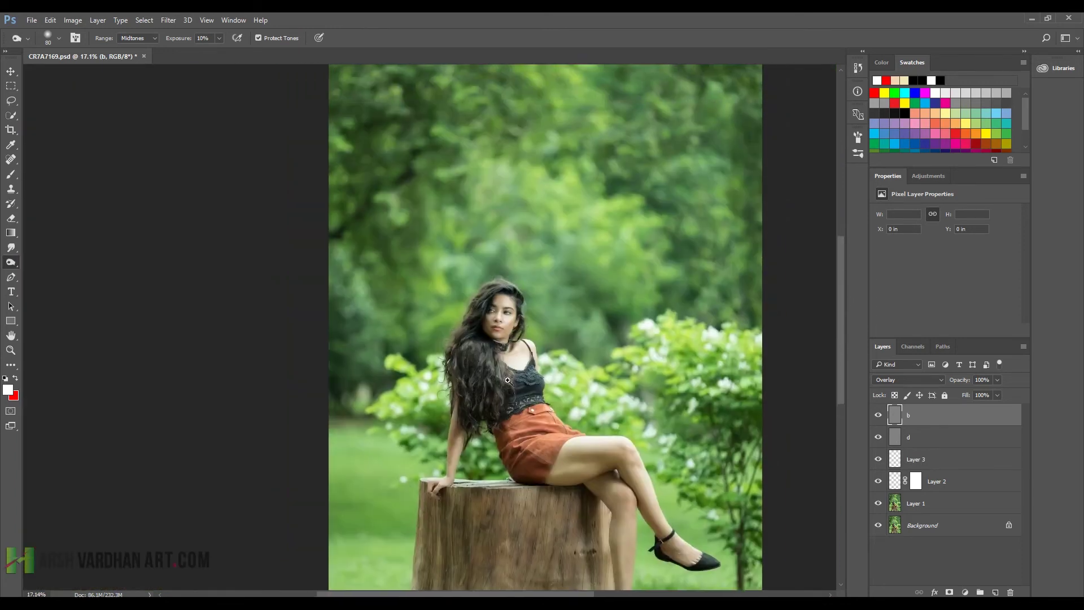
{"action": "left_click_drag", "start_coordinate": [508, 380], "coordinate": [567, 398]}
{"action": "left_click", "coordinate": [878, 416]}
{"action": "left_click", "coordinate": [878, 415]}
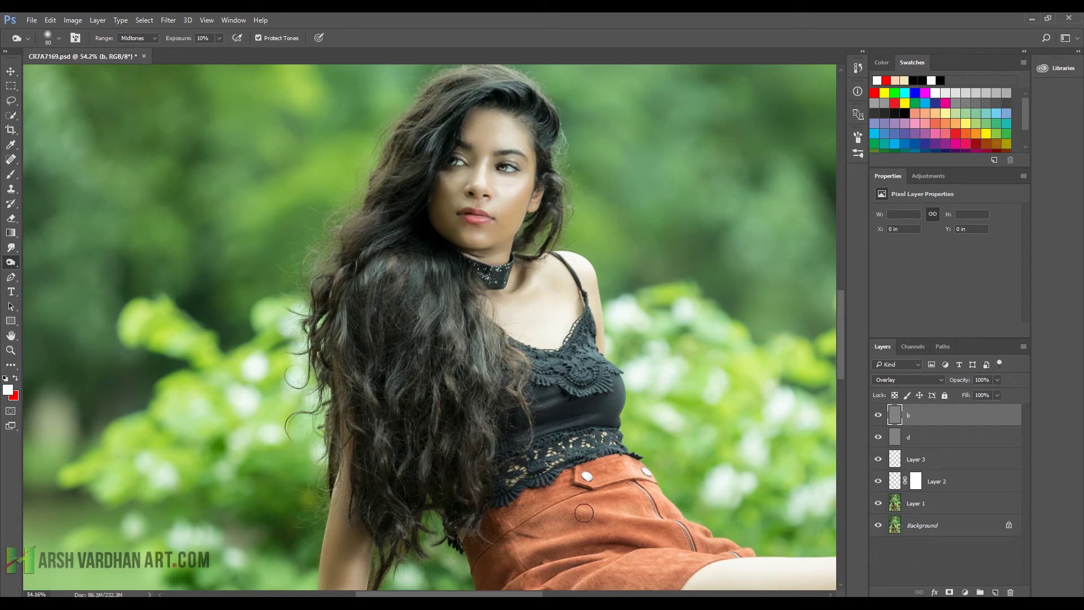
Step: Add a new layer named red above layer b and set its blend mode to Soft Light
{"action": "mouse_move", "coordinate": [512, 200]}
{"action": "left_mouse_down"}
{"action": "mouse_move", "coordinate": [554, 218]}
{"action": "mouse_move", "coordinate": [518, 196]}
{"action": "left_mouse_up"}
{"action": "left_click_drag", "start_coordinate": [520, 251], "coordinate": [520, 300]}
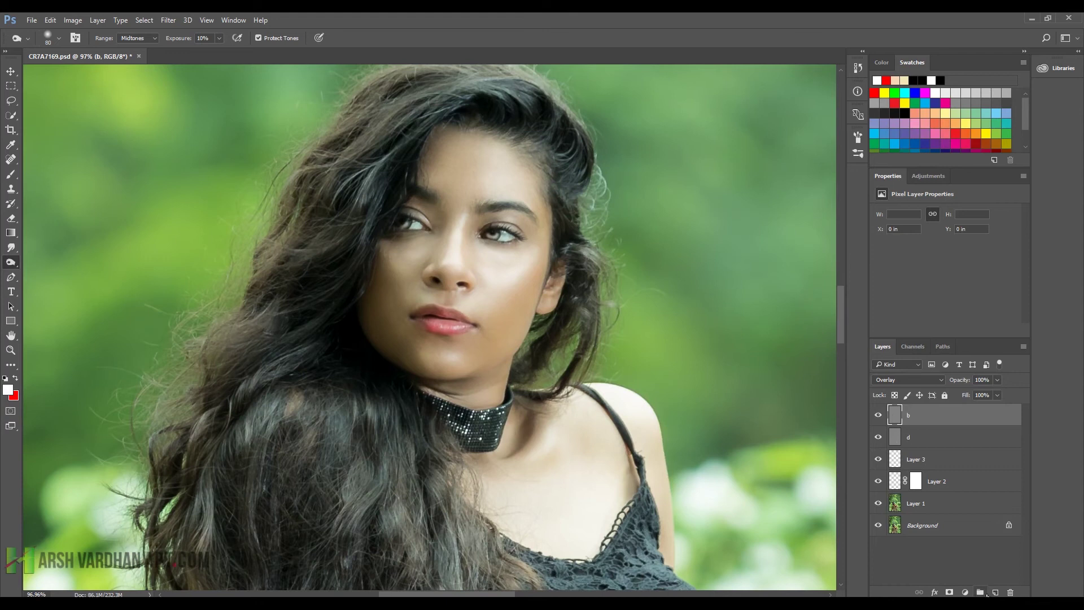
{"action": "left_click", "coordinate": [995, 592]}
{"action": "double_click", "coordinate": [921, 416]}
{"action": "type", "text": "red"}
{"action": "key", "text": "Return"}
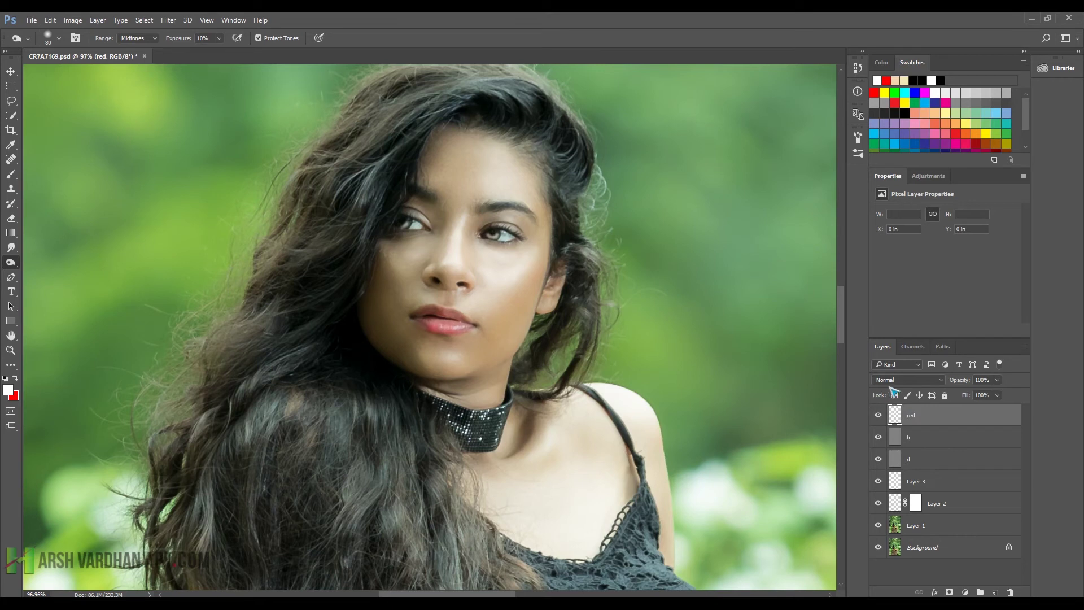
{"action": "left_click", "coordinate": [898, 380]}
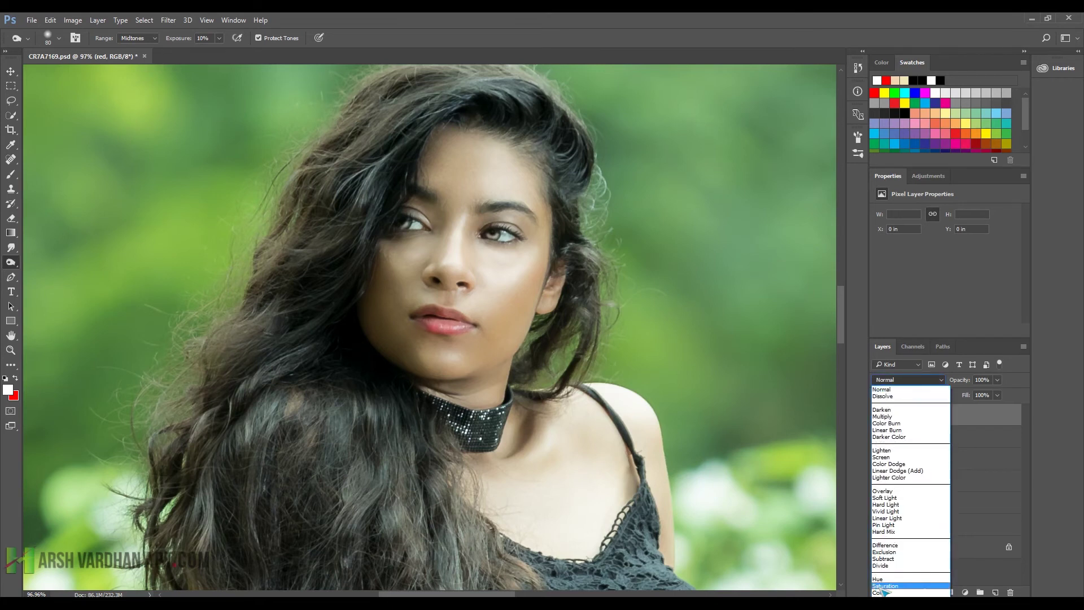
{"action": "left_click", "coordinate": [898, 498]}
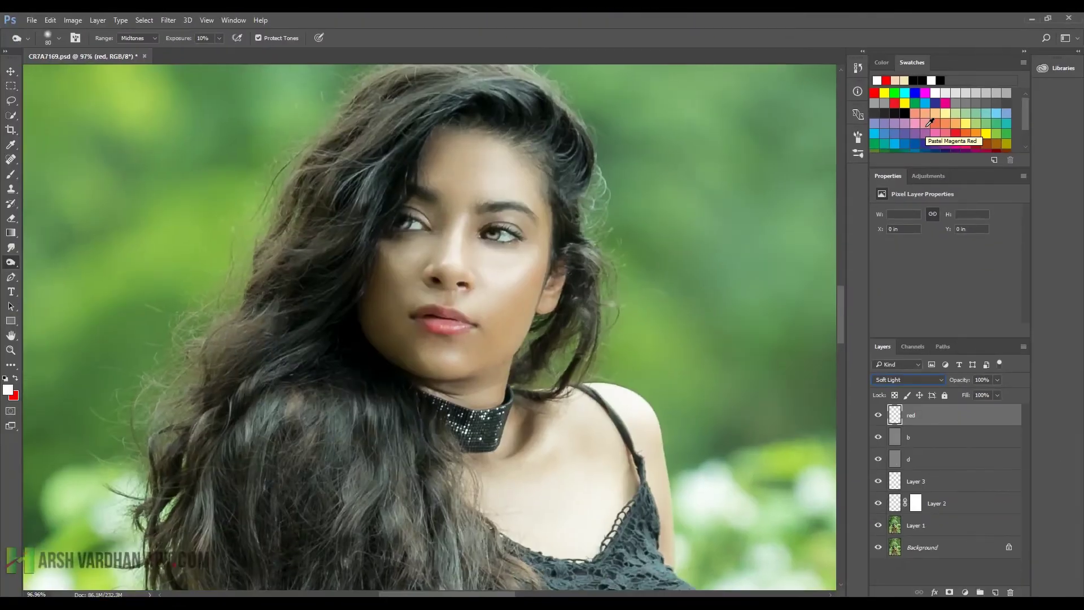
Step: Choose the Pastel Magenta Red swatch and set up a soft round 80 px brush with 0% hardness
{"action": "left_click", "coordinate": [927, 126]}
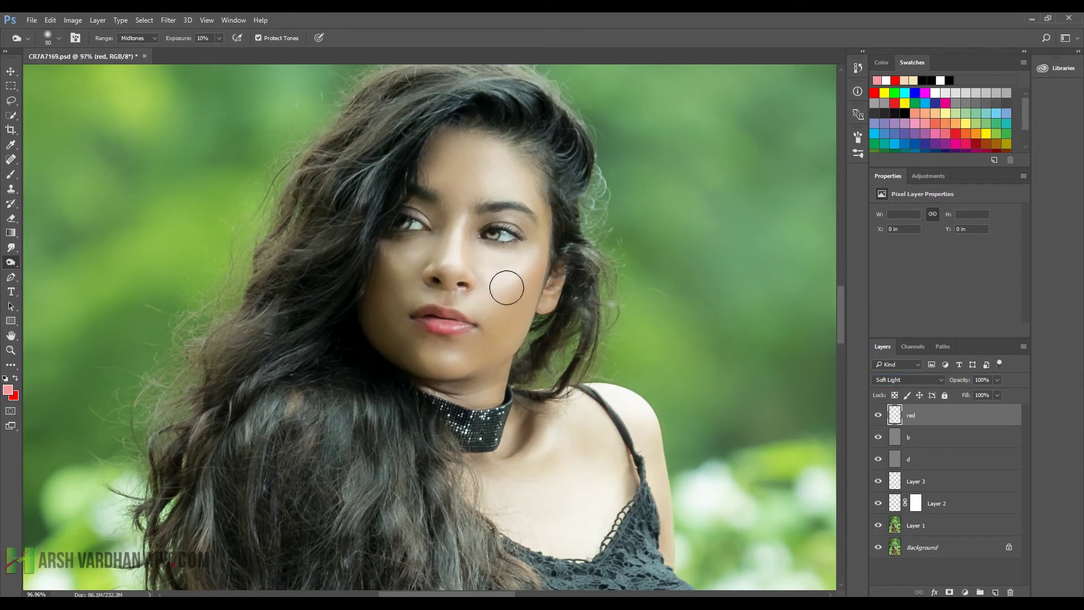
{"action": "key", "text": "b"}
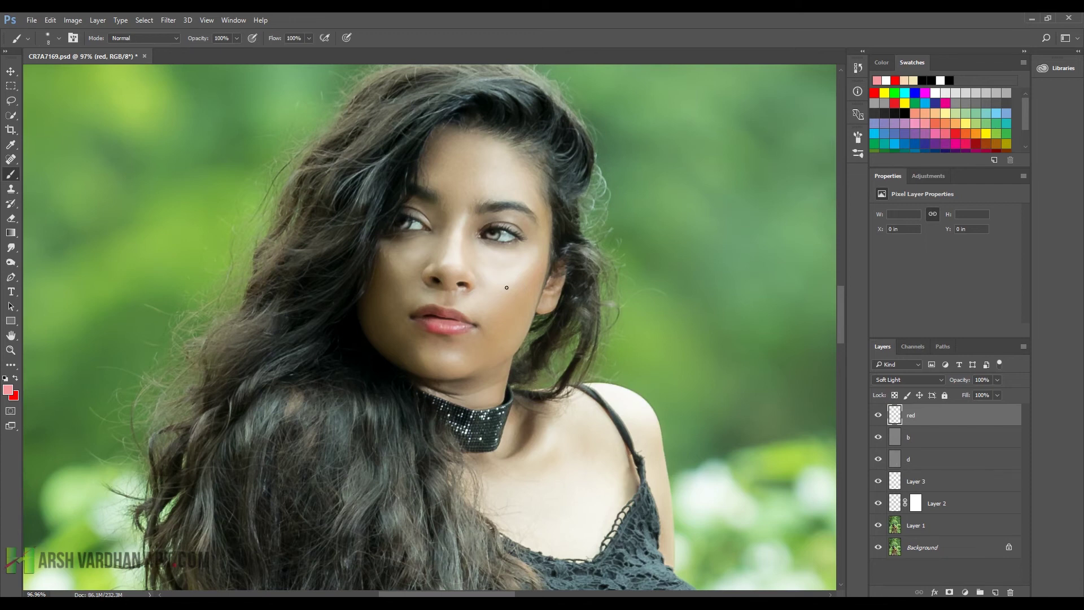
{"action": "key", "text": "bracketright"}
{"action": "key", "text": "bracketright"}
{"action": "key", "text": "bracketright"}
{"action": "key", "text": "bracketright"}
{"action": "key", "text": "bracketright"}
{"action": "key", "text": "bracketright"}
{"action": "right_click", "coordinate": [511, 285]}
{"action": "left_click", "coordinate": [530, 360]}
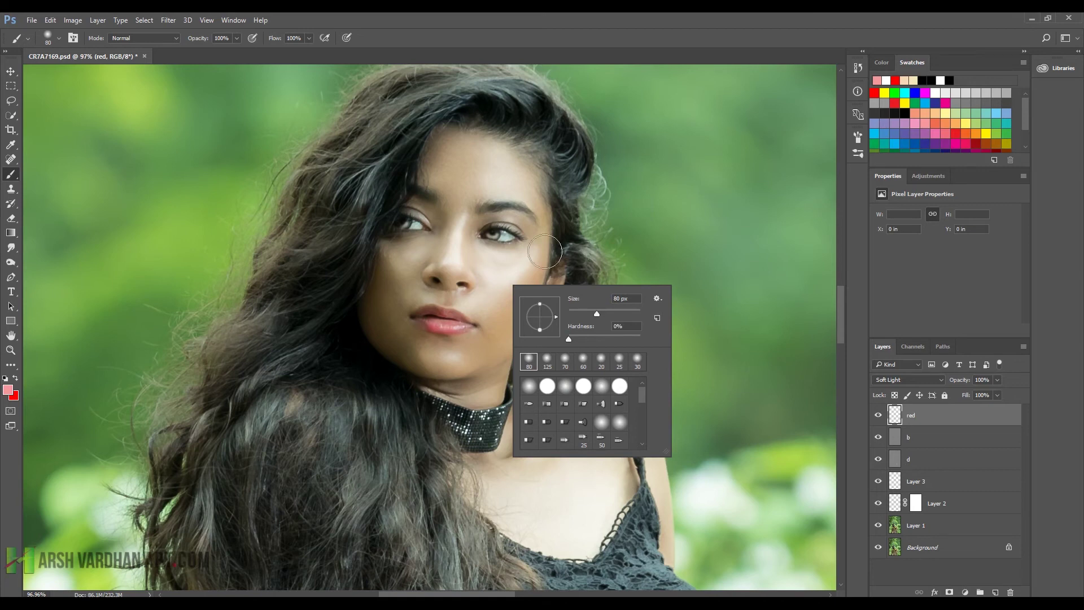
{"action": "left_click", "coordinate": [520, 38]}
Step: Paint pink blush on the cheeks, undoing the stroke on the shadowed cheek and lowering the brush opacity to 10%
{"action": "mouse_move", "coordinate": [508, 283]}
{"action": "left_mouse_down"}
{"action": "mouse_move", "coordinate": [489, 302]}
{"action": "mouse_move", "coordinate": [506, 285]}
{"action": "left_mouse_up"}
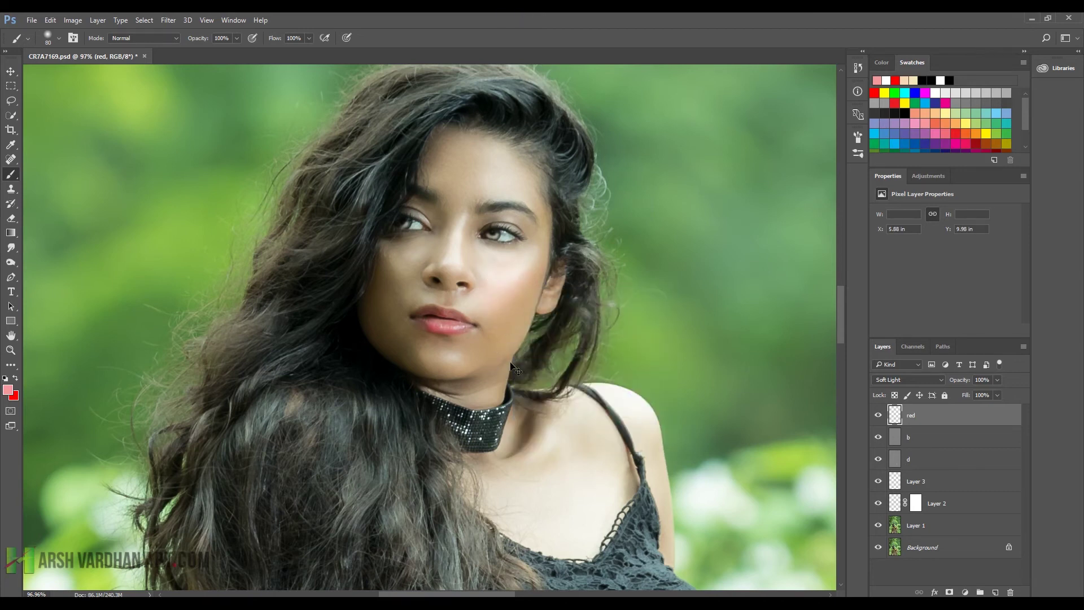
{"action": "left_click_drag", "start_coordinate": [391, 275], "coordinate": [387, 288]}
{"action": "key", "text": "ctrl+z"}
{"action": "key", "text": "1"}
{"action": "left_click_drag", "start_coordinate": [516, 271], "coordinate": [514, 285]}
{"action": "left_click_drag", "start_coordinate": [504, 277], "coordinate": [496, 296]}
Step: Tint the lips with a stronger red using a 20 px brush and check the result by toggling layer red
{"action": "key", "text": "bracketleft"}
{"action": "key", "text": "bracketleft"}
{"action": "key", "text": "bracketleft"}
{"action": "key", "text": "bracketleft"}
{"action": "key", "text": "bracketleft"}
{"action": "left_click", "coordinate": [896, 103]}
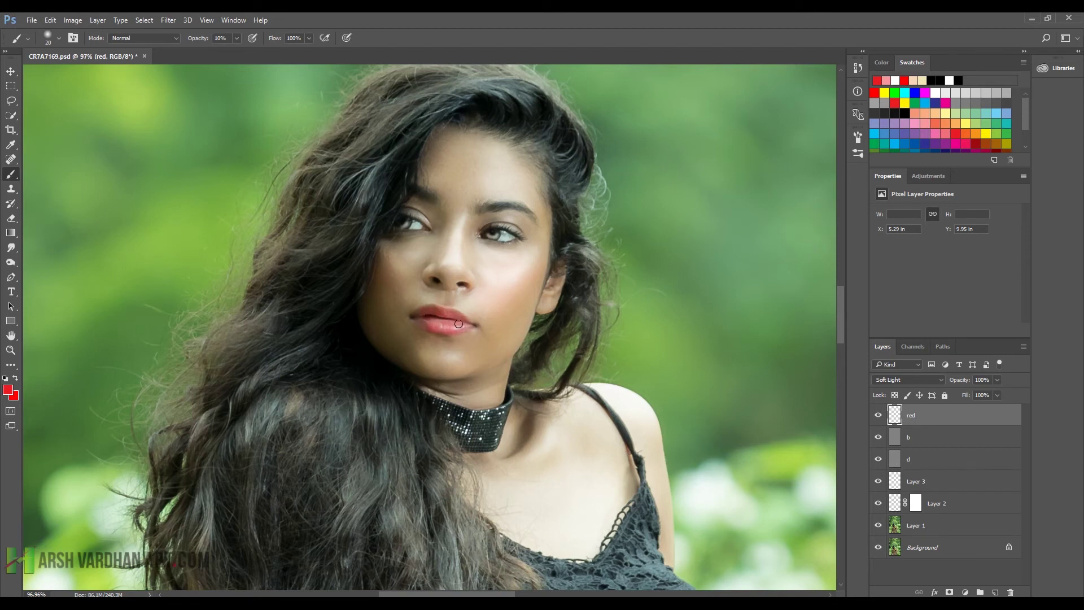
{"action": "left_click_drag", "start_coordinate": [607, 314], "coordinate": [582, 341]}
{"action": "left_click", "coordinate": [878, 419]}
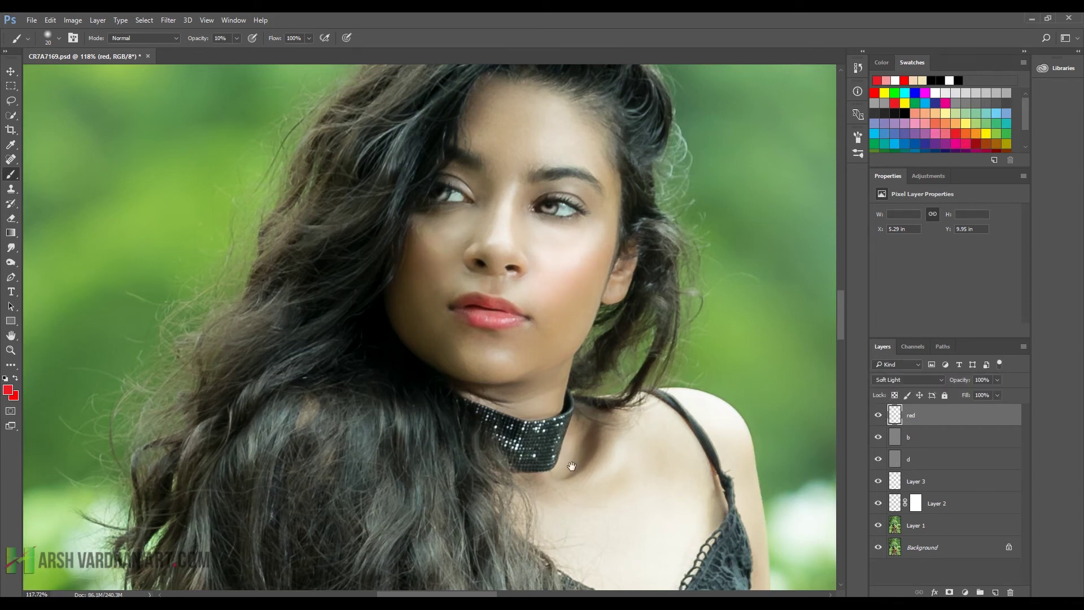
Step: Add a light red tint to the upper chest and the forehead with a 90 px brush at 10% opacity
{"action": "left_click_drag", "start_coordinate": [584, 490], "coordinate": [532, 390]}
{"action": "left_click_drag", "start_coordinate": [598, 299], "coordinate": [580, 378]}
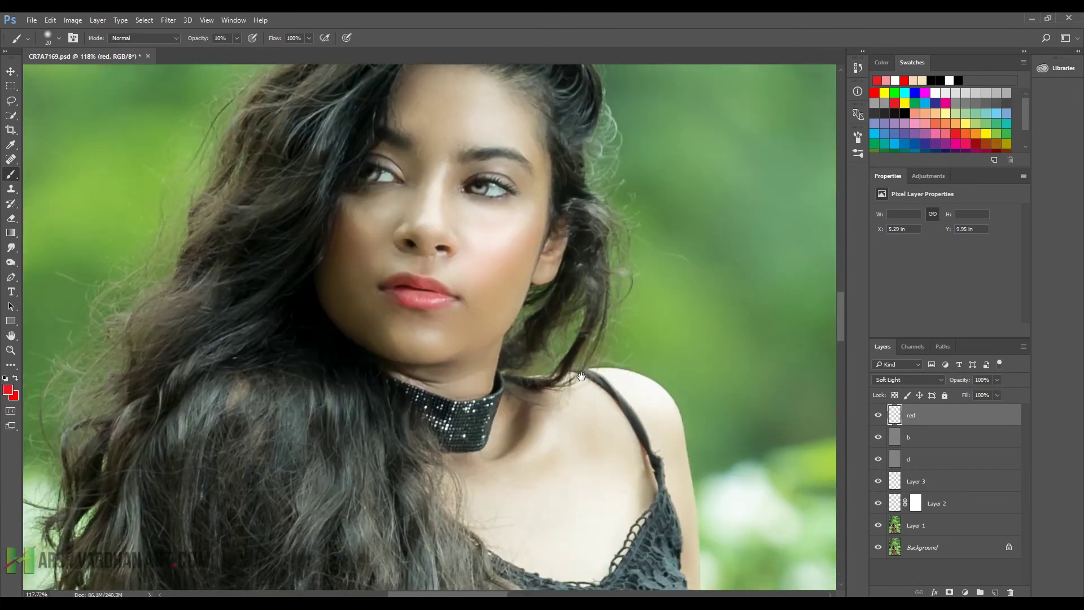
{"action": "left_click_drag", "start_coordinate": [573, 464], "coordinate": [573, 408]}
{"action": "key", "text": "bracketright"}
{"action": "key", "text": "bracketright"}
{"action": "key", "text": "bracketright"}
{"action": "key", "text": "bracketright"}
{"action": "key", "text": "bracketright"}
{"action": "key", "text": "bracketright"}
{"action": "key", "text": "bracketright"}
{"action": "key", "text": "bracketright"}
{"action": "key", "text": "bracketright"}
{"action": "mouse_move", "coordinate": [541, 425]}
{"action": "left_mouse_down"}
{"action": "mouse_move", "coordinate": [591, 398]}
{"action": "mouse_move", "coordinate": [614, 424]}
{"action": "mouse_move", "coordinate": [520, 473]}
{"action": "mouse_move", "coordinate": [597, 436]}
{"action": "mouse_move", "coordinate": [566, 590]}
{"action": "left_mouse_up"}
{"action": "mouse_move", "coordinate": [415, 175]}
{"action": "left_mouse_down"}
{"action": "mouse_move", "coordinate": [398, 175]}
{"action": "mouse_move", "coordinate": [390, 197]}
{"action": "left_mouse_up"}
{"action": "left_click", "coordinate": [474, 332]}
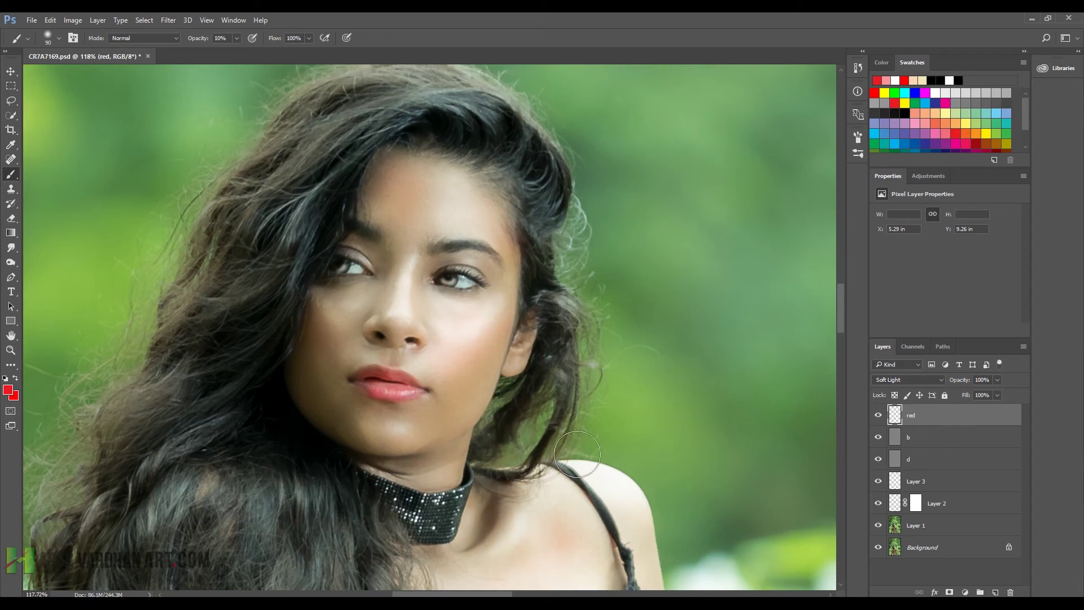
Step: Compare the portrait with and without the color tint by switching layer red off and on, and inspect the face
{"action": "key", "text": "ctrl+0"}
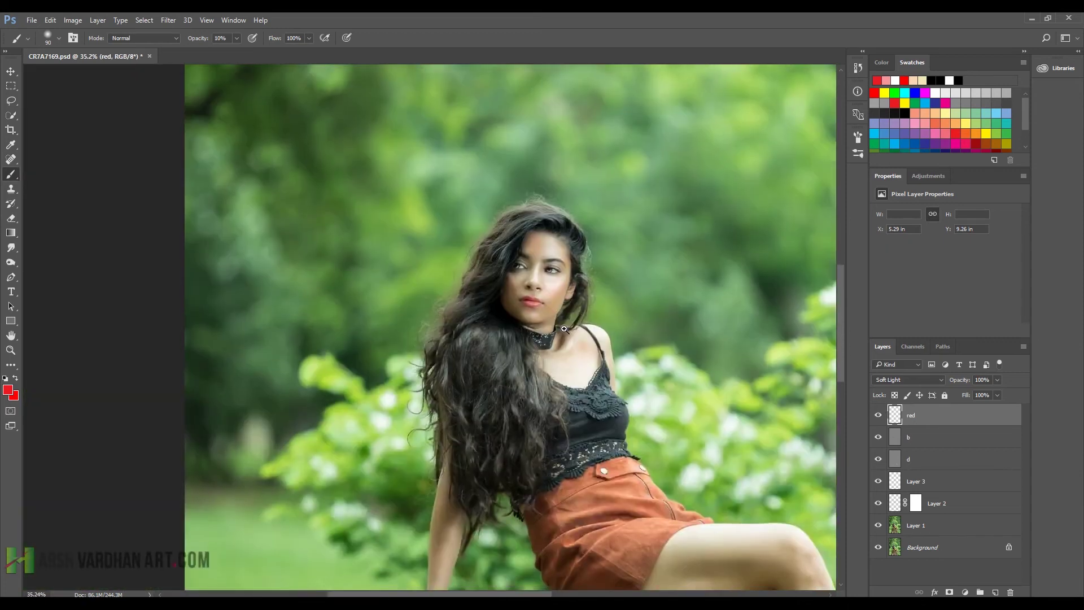
{"action": "left_click_drag", "start_coordinate": [564, 329], "coordinate": [602, 354]}
{"action": "left_click", "coordinate": [878, 418]}
{"action": "left_click", "coordinate": [878, 418]}
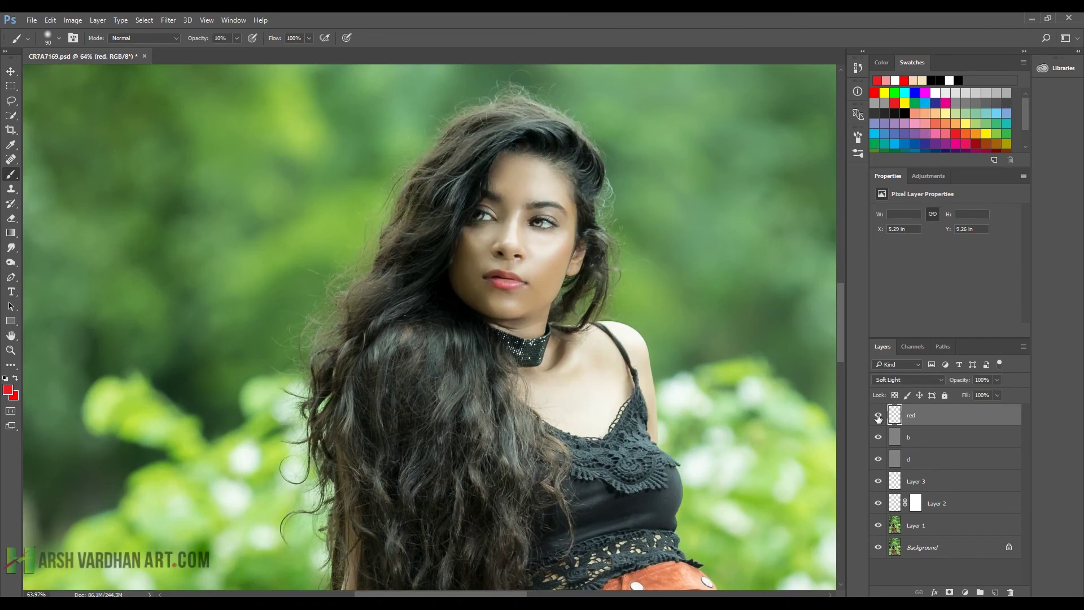
{"action": "left_click_drag", "start_coordinate": [532, 211], "coordinate": [512, 231]}
{"action": "mouse_move", "coordinate": [574, 268]}
{"action": "left_mouse_down"}
{"action": "mouse_move", "coordinate": [618, 296]}
{"action": "mouse_move", "coordinate": [599, 302]}
{"action": "left_mouse_up"}
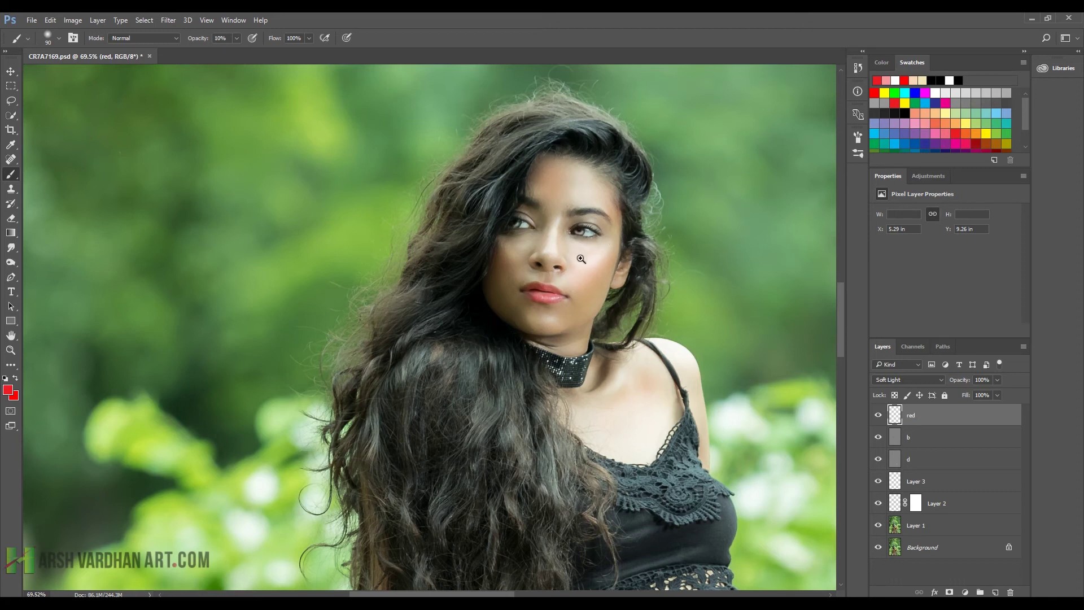
{"action": "left_click_drag", "start_coordinate": [572, 251], "coordinate": [605, 273]}
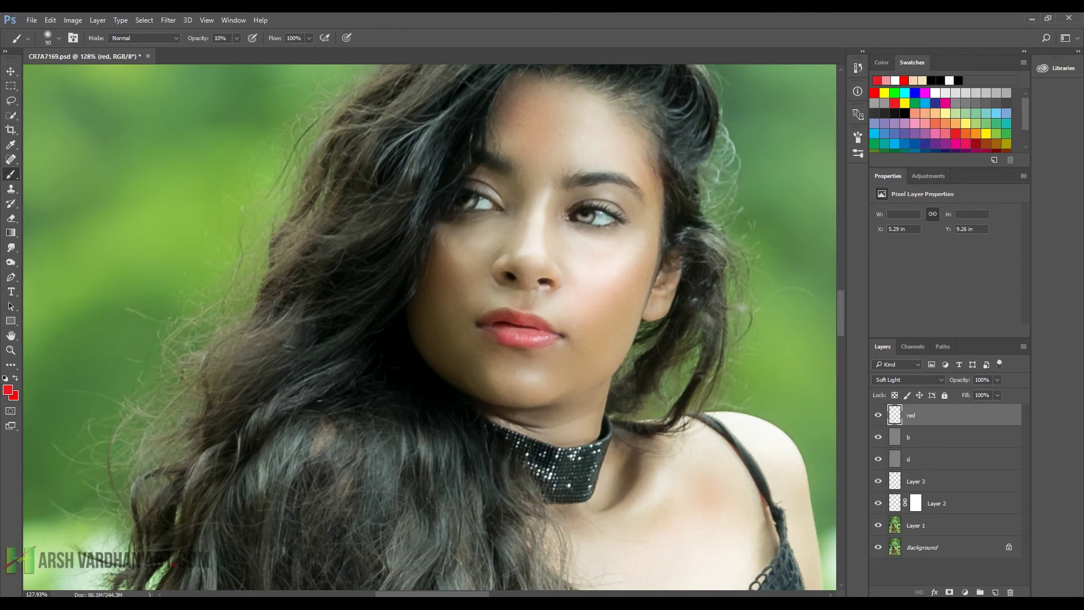
Step: Add a new layer named texture above layer red and save the document
{"action": "left_click", "coordinate": [996, 592]}
{"action": "double_click", "coordinate": [915, 416]}
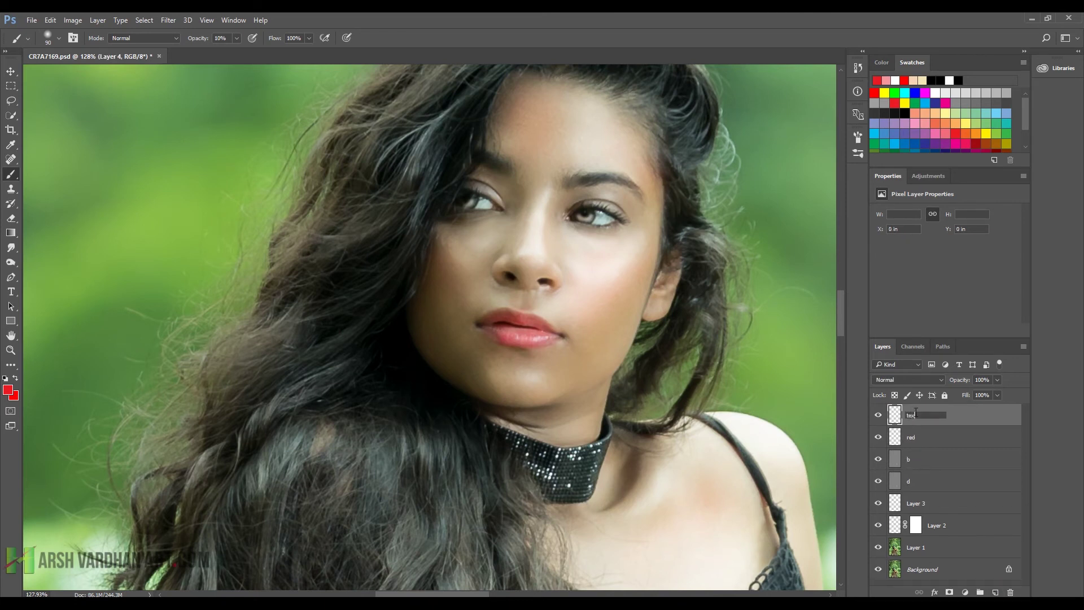
{"action": "key", "text": "Return"}
{"action": "key", "text": "ctrl+s"}
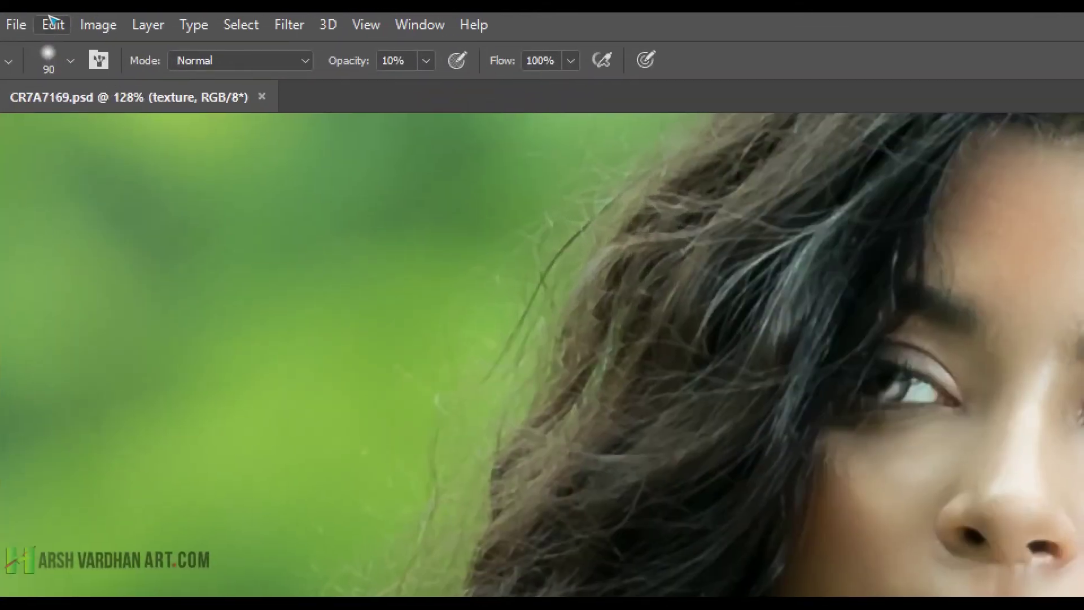
Step: Fill the empty texture layer with 50% Gray at 100% opacity
{"action": "left_click", "coordinate": [50, 20]}
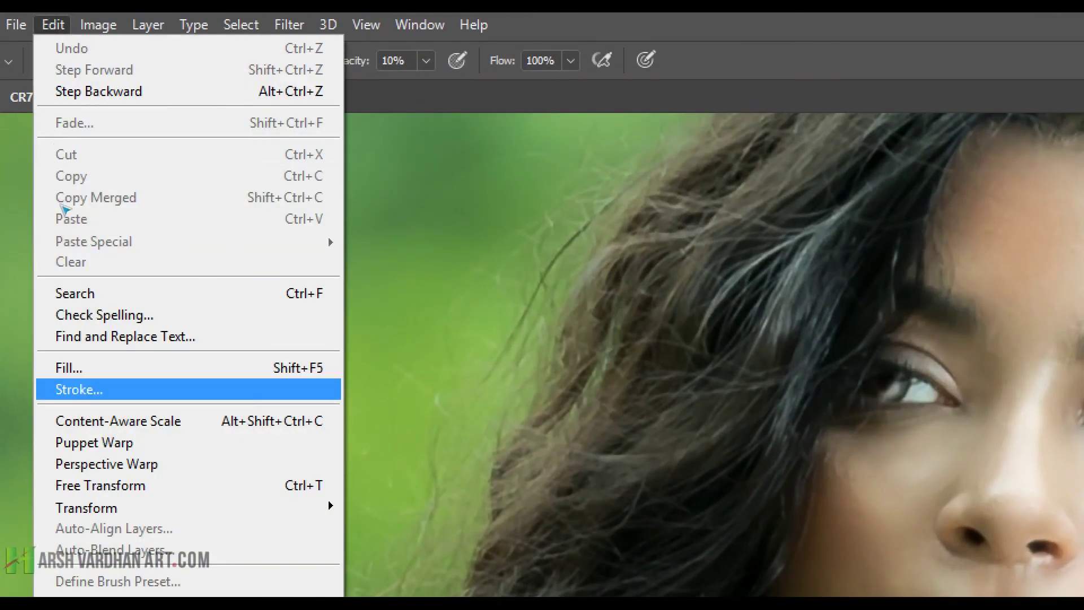
{"action": "left_click", "coordinate": [69, 368]}
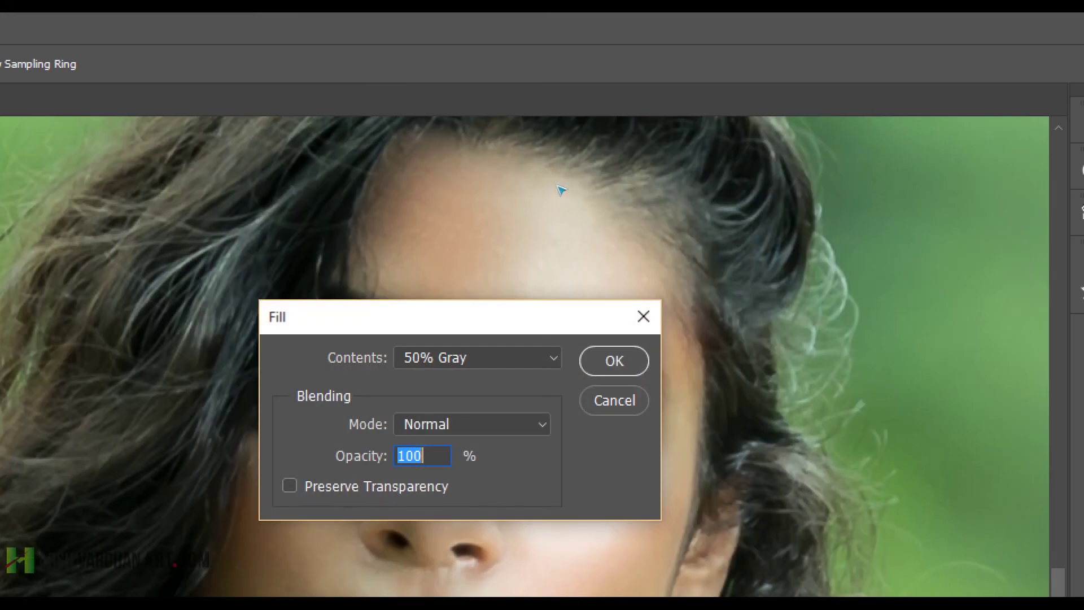
{"action": "left_click", "coordinate": [497, 357]}
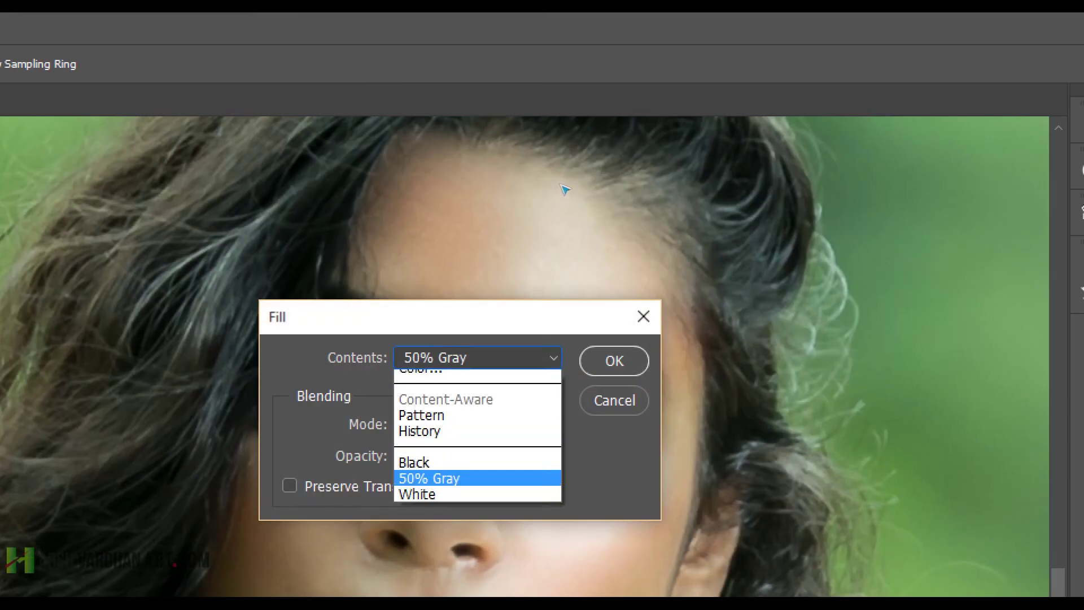
{"action": "left_click", "coordinate": [546, 267]}
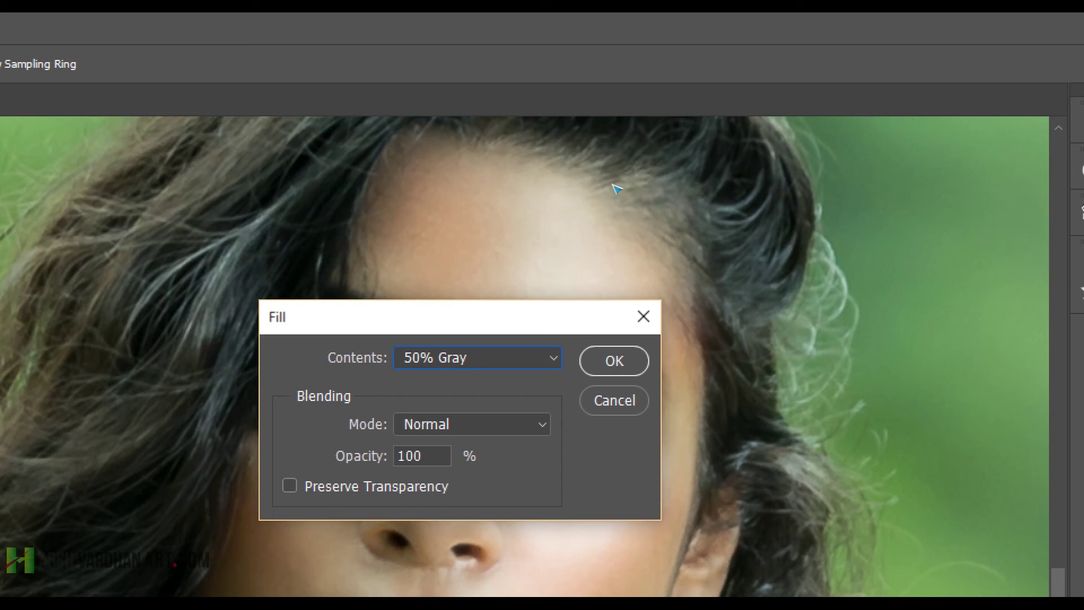
{"action": "left_click", "coordinate": [536, 424]}
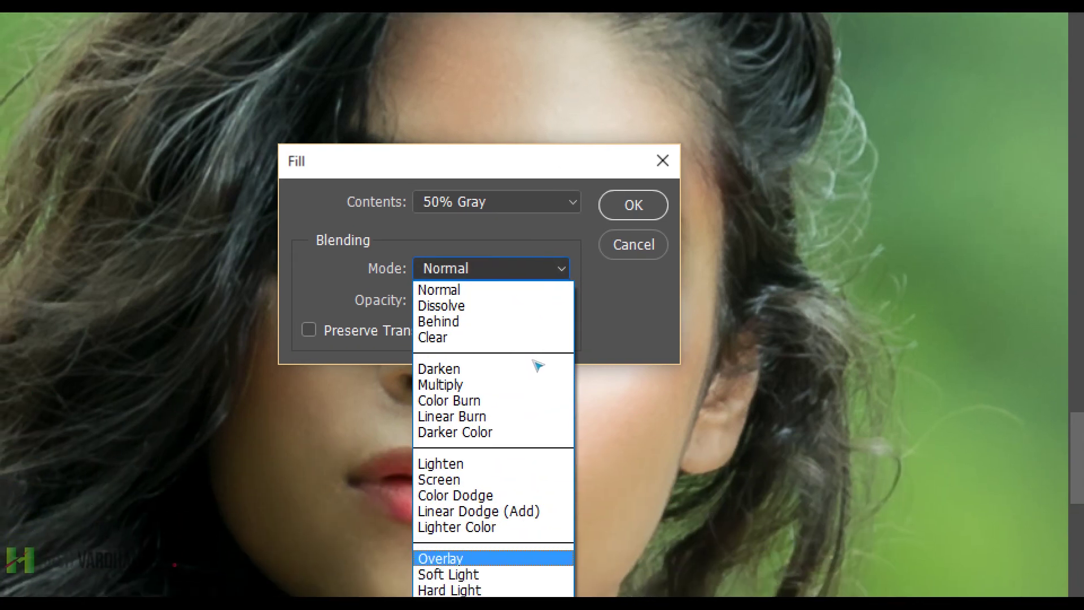
{"action": "key", "text": "Return"}
{"action": "left_click", "coordinate": [627, 195]}
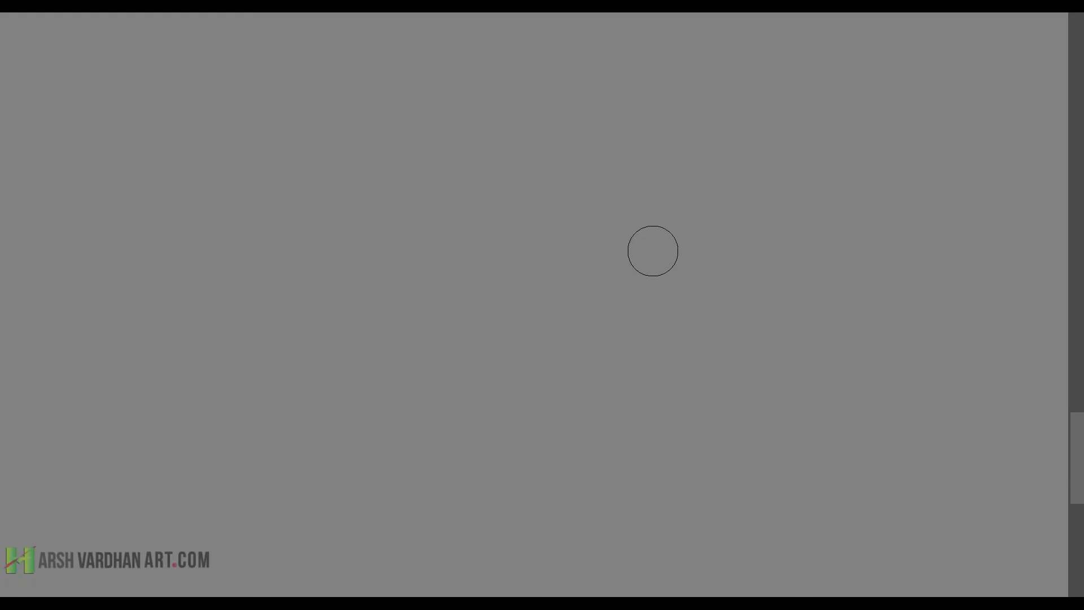
Step: Set the blend mode of the gray texture layer to Overlay
{"action": "key", "text": "f"}
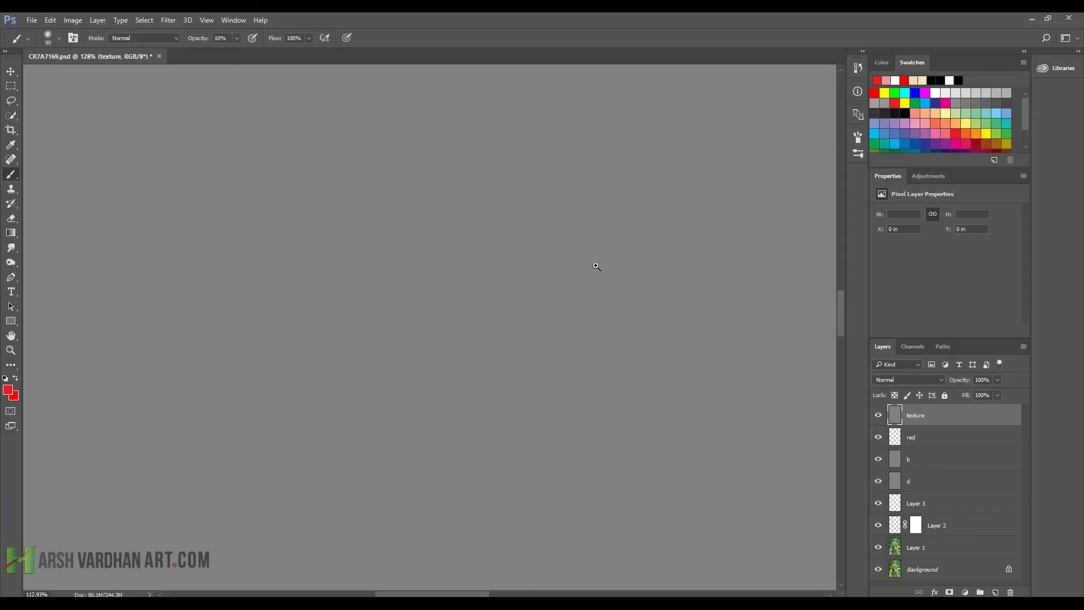
{"action": "left_click_drag", "start_coordinate": [595, 265], "coordinate": [542, 263]}
{"action": "left_click_drag", "start_coordinate": [679, 312], "coordinate": [616, 317]}
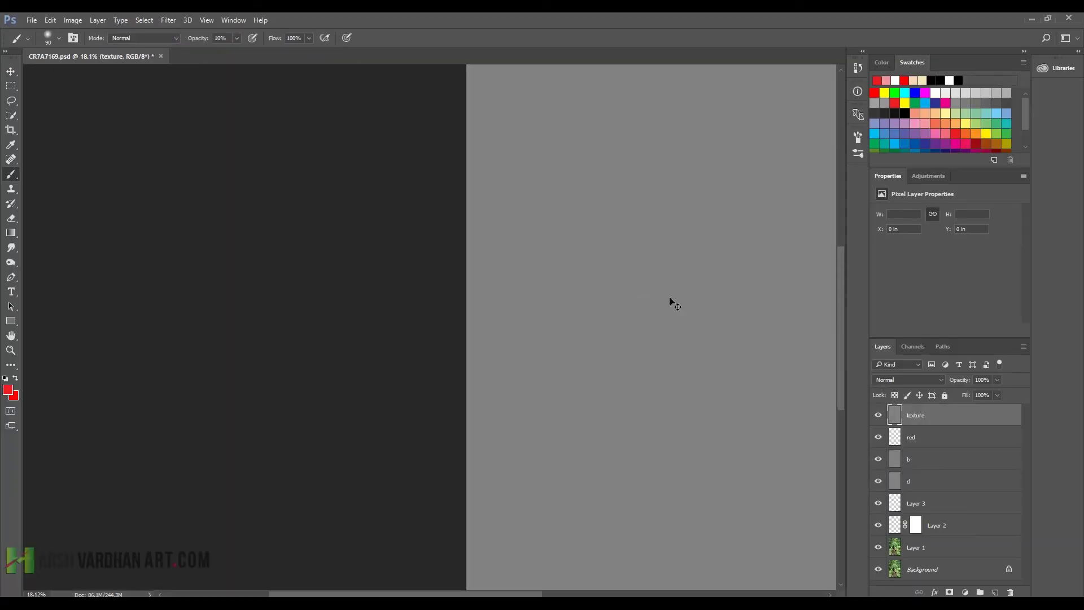
{"action": "key", "text": "ctrl+0"}
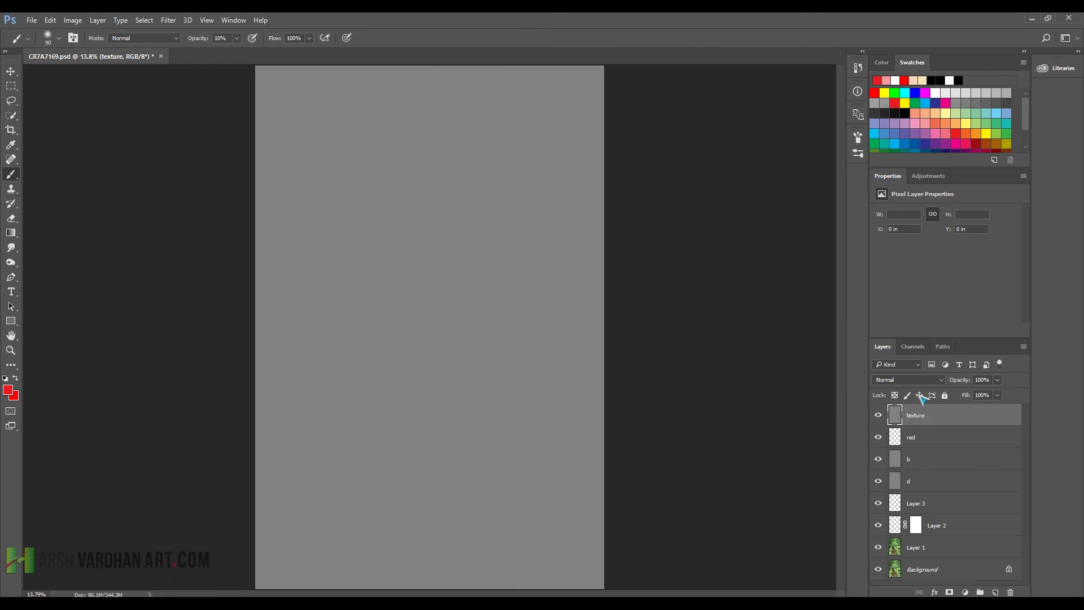
{"action": "left_click", "coordinate": [912, 380]}
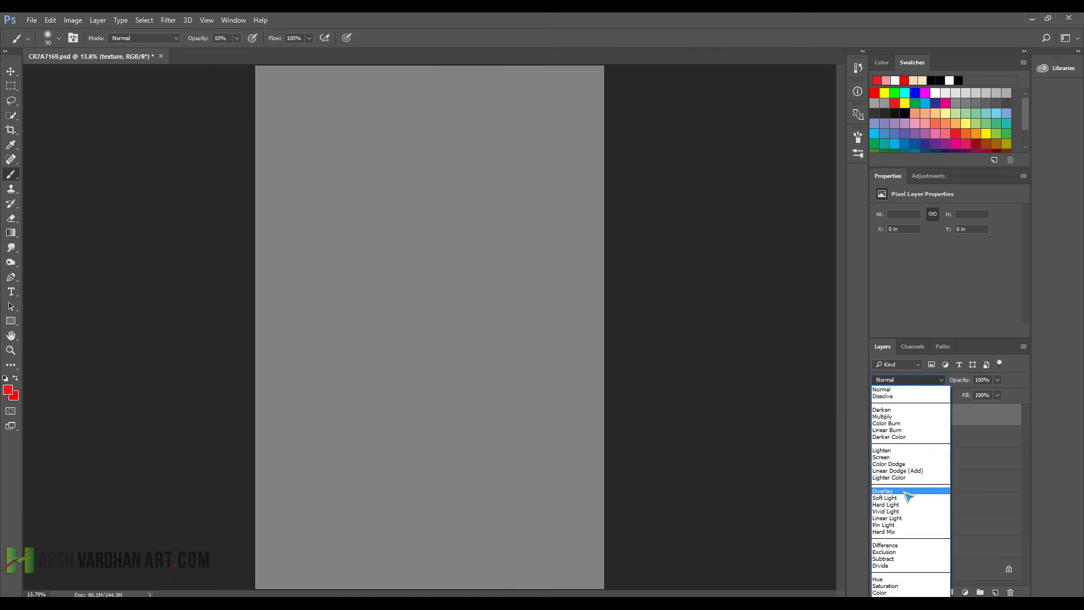
{"action": "left_click", "coordinate": [908, 492]}
{"action": "left_click_drag", "start_coordinate": [390, 316], "coordinate": [488, 364]}
{"action": "left_click_drag", "start_coordinate": [478, 248], "coordinate": [461, 328]}
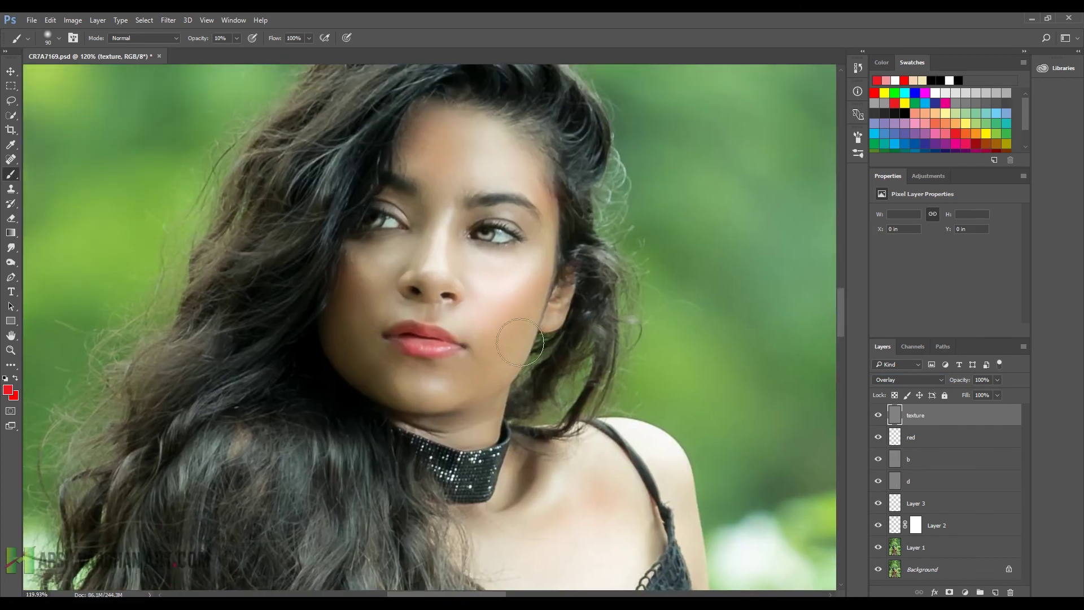
Step: Start an Add Noise filter on the texture layer, make it monochromatic, and compare Gaussian with Uniform distribution, keeping Uniform
{"action": "left_click", "coordinate": [168, 20]}
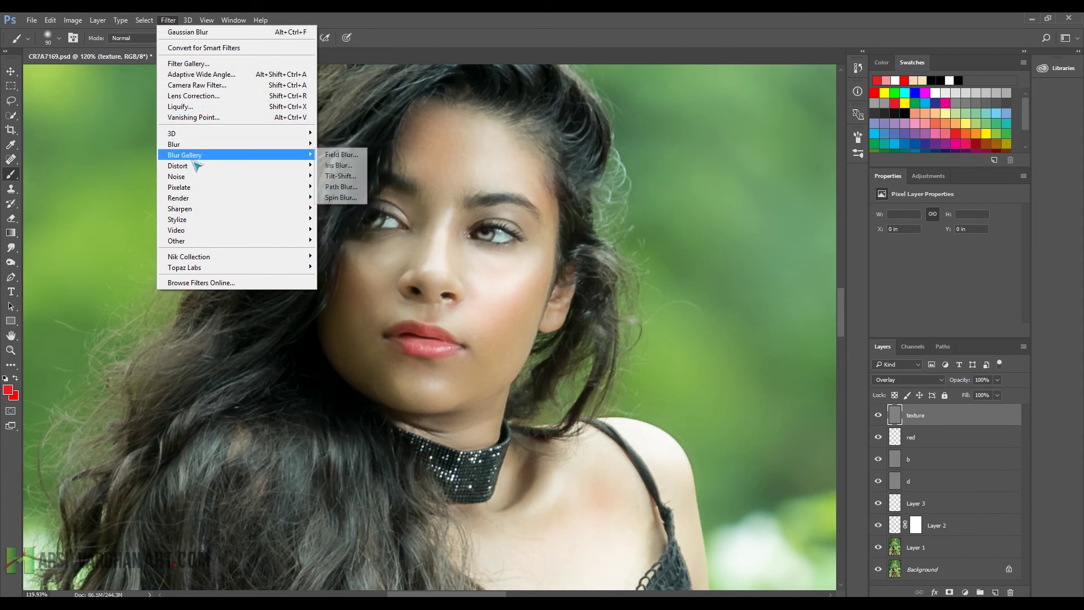
{"action": "mouse_move", "coordinate": [213, 177]}
{"action": "left_click", "coordinate": [343, 176]}
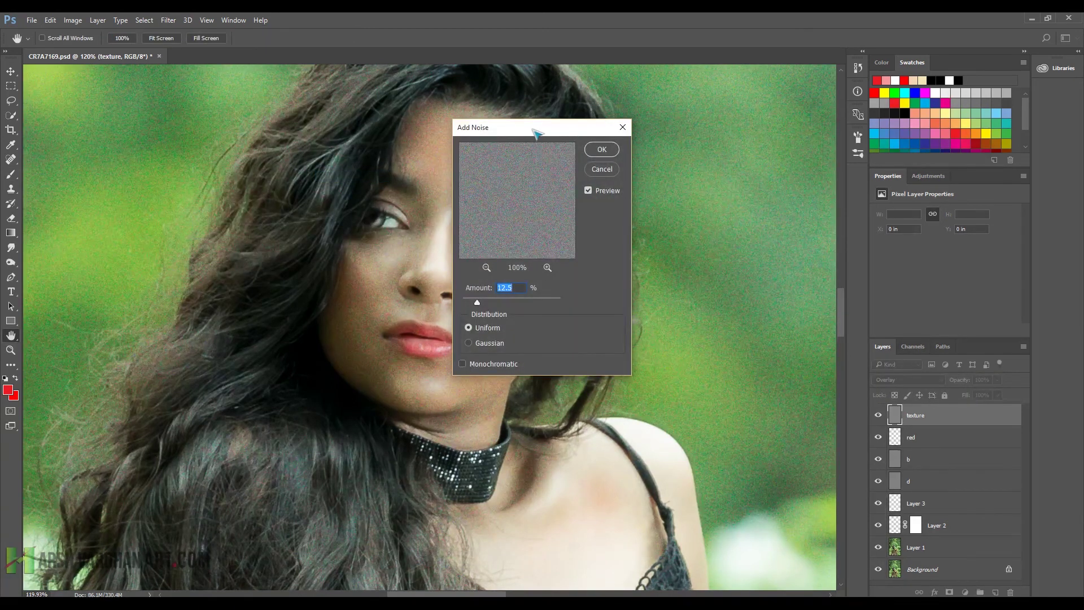
{"action": "left_click_drag", "start_coordinate": [511, 129], "coordinate": [745, 134]}
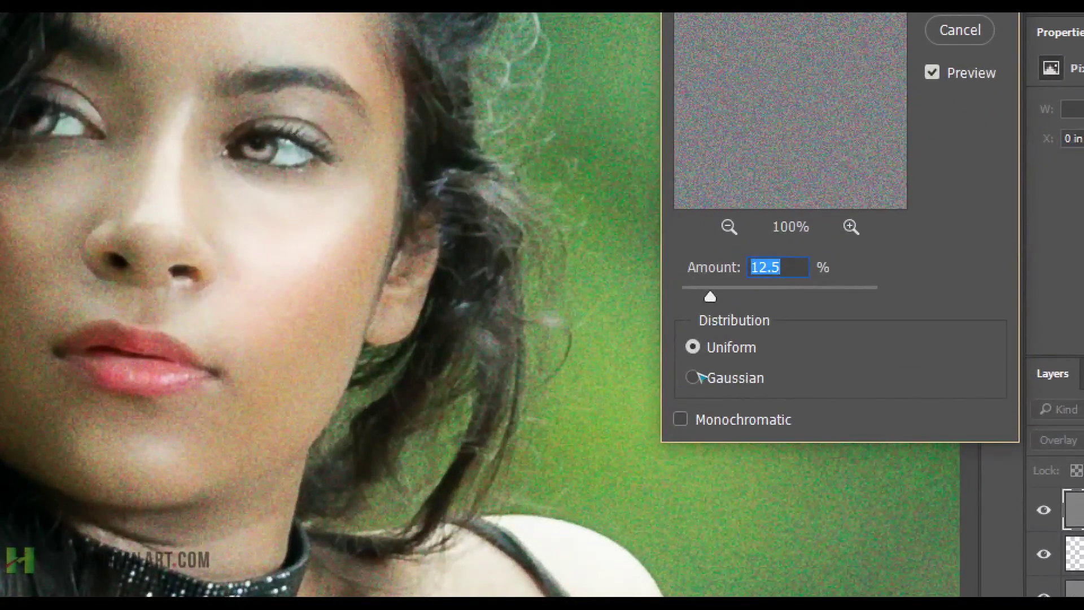
{"action": "left_click", "coordinate": [681, 419]}
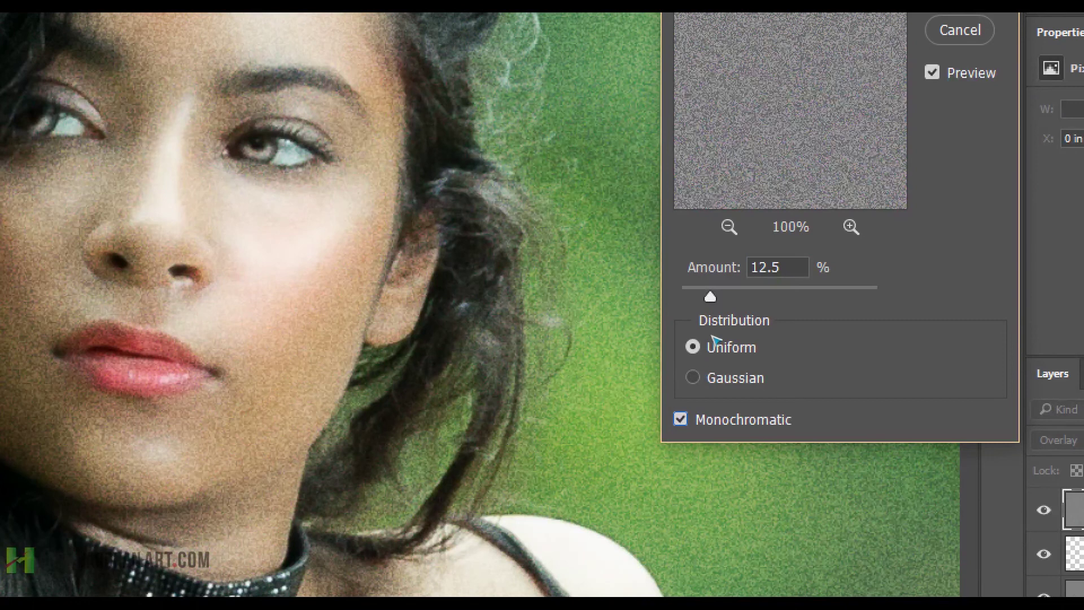
{"action": "left_click", "coordinate": [696, 377]}
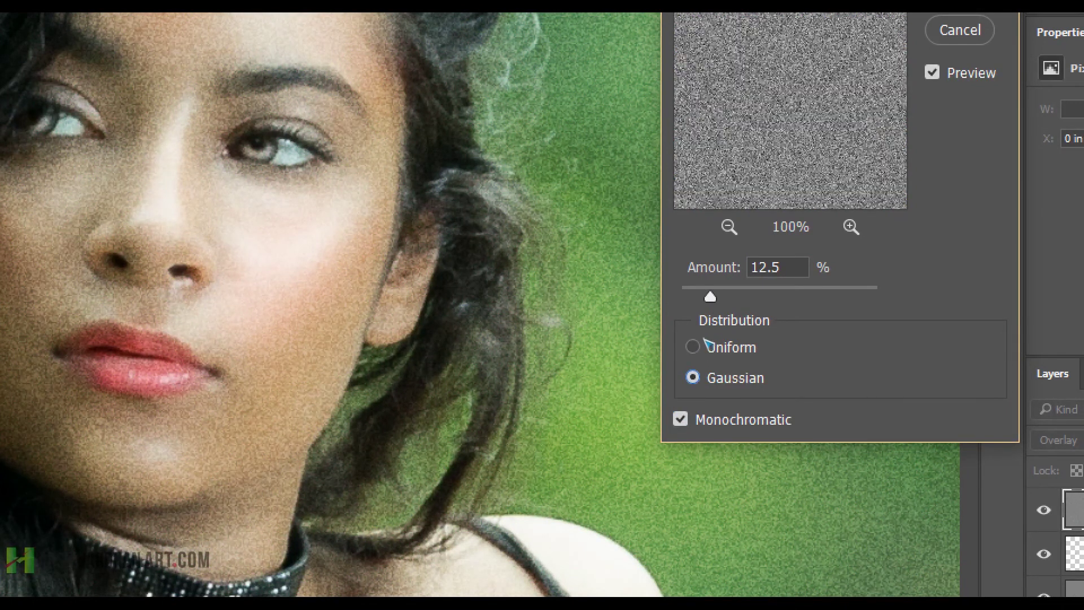
{"action": "left_click", "coordinate": [708, 340]}
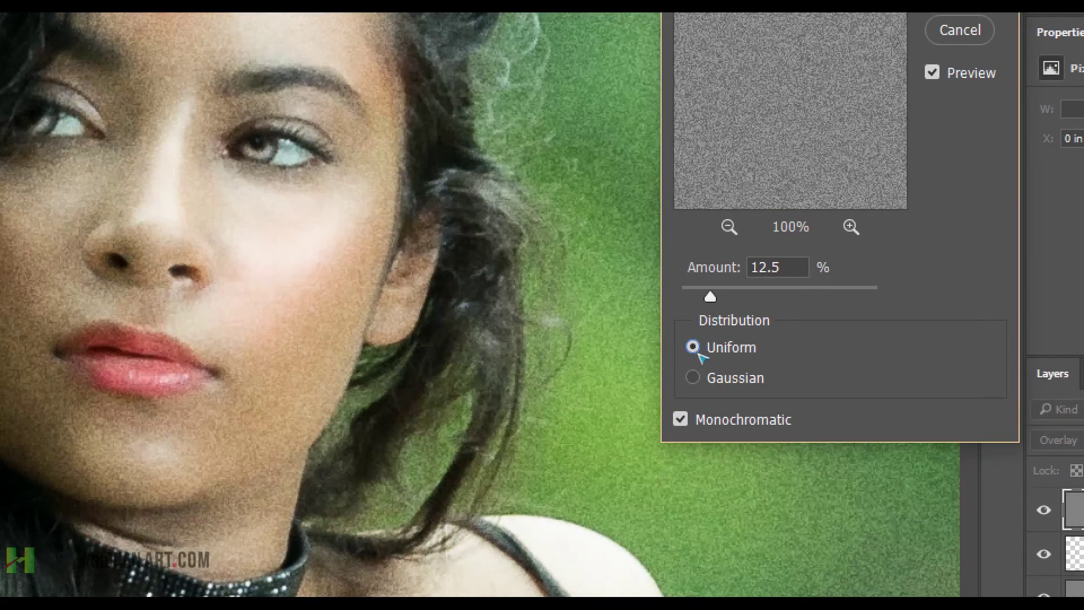
{"action": "left_click", "coordinate": [695, 373]}
{"action": "left_click", "coordinate": [707, 341]}
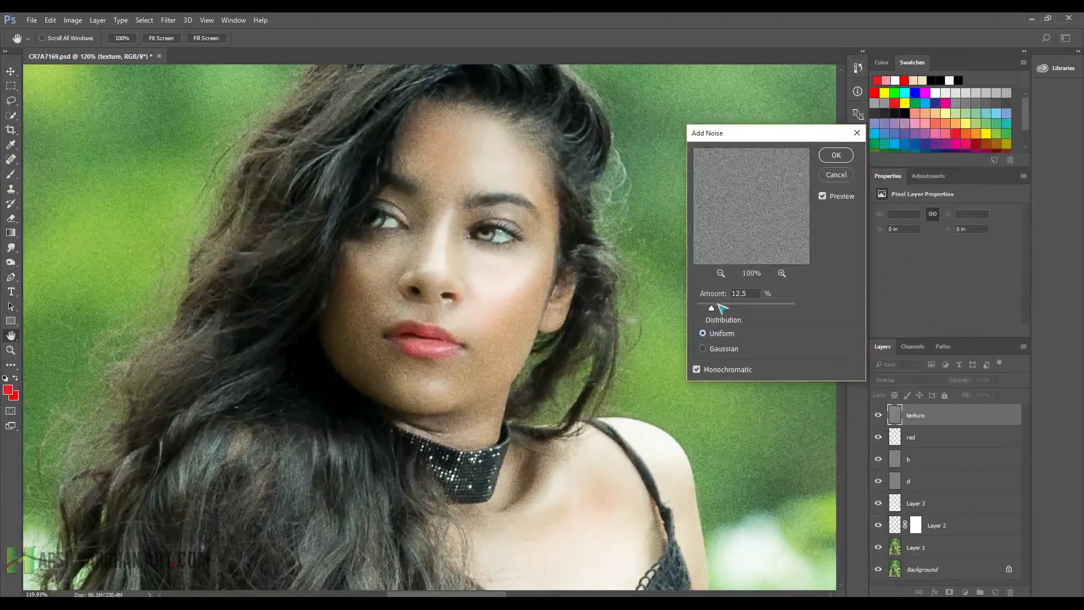
Step: Lower the noise amount to 2.01% and apply the noise to the texture layer
{"action": "left_click_drag", "start_coordinate": [712, 296], "coordinate": [700, 310]}
{"action": "scroll", "coordinate": [477, 300], "scroll_direction": "up", "scroll_amount": 3}
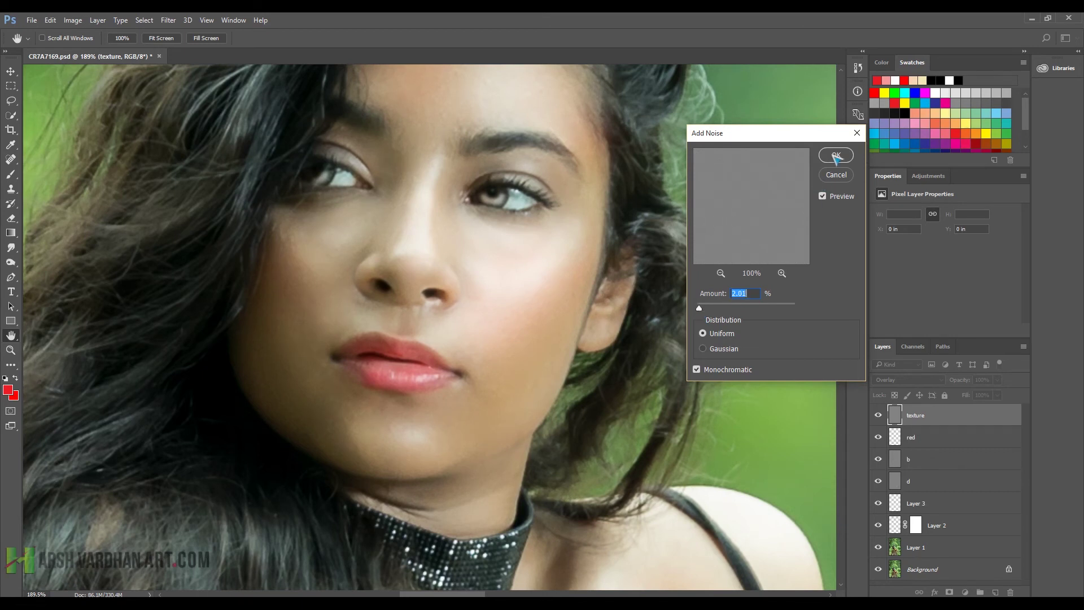
{"action": "left_click", "coordinate": [836, 154]}
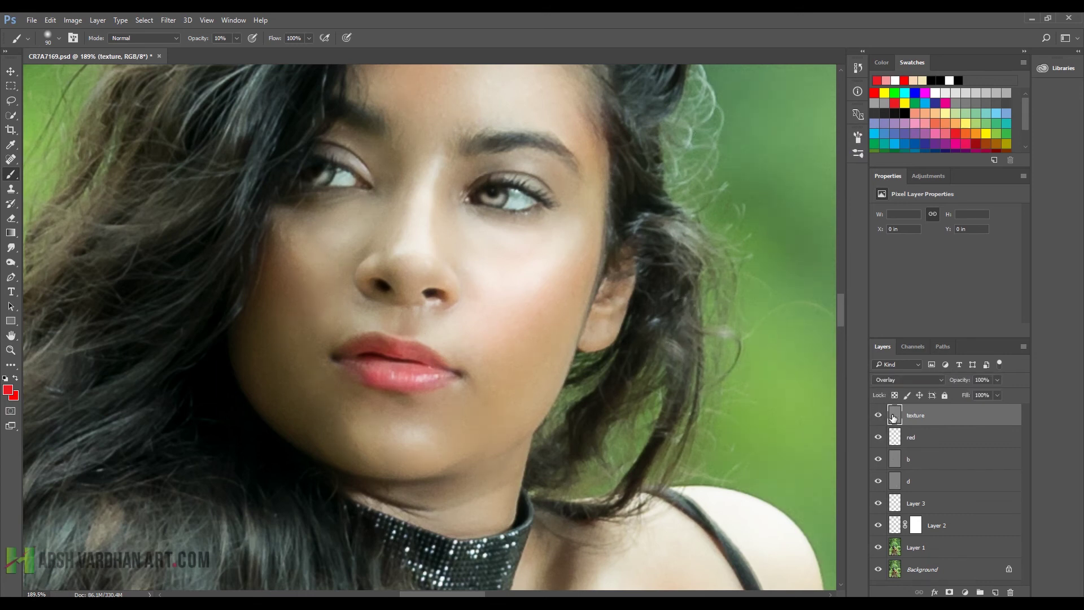
Step: Apply an Emboss filter to the texture layer with angle 39°, height 9 pixels and amount 74%
{"action": "left_click", "coordinate": [168, 20]}
{"action": "mouse_move", "coordinate": [210, 200]}
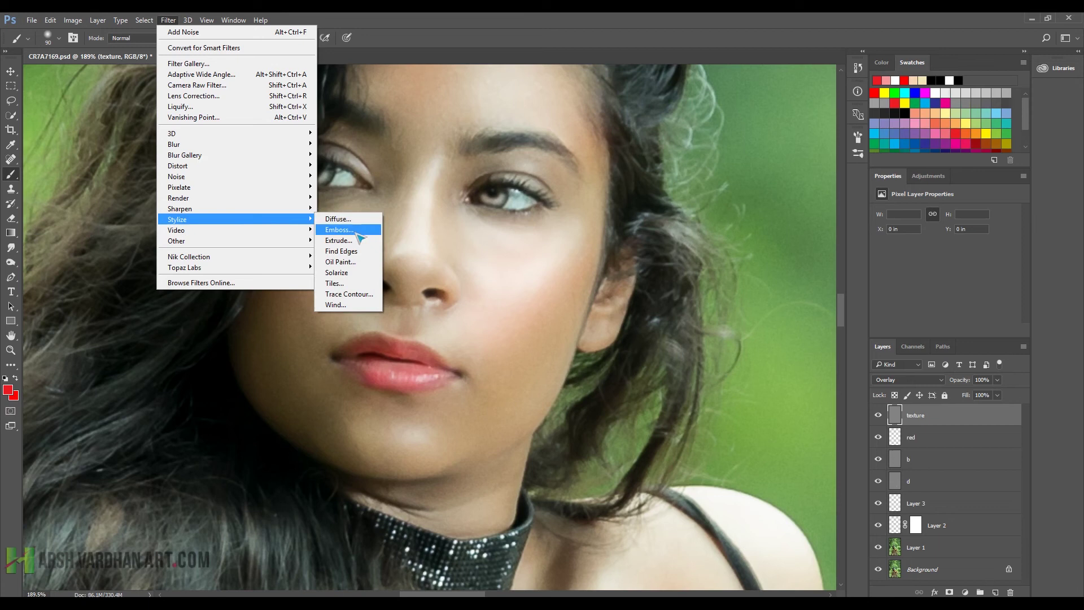
{"action": "left_click", "coordinate": [357, 231]}
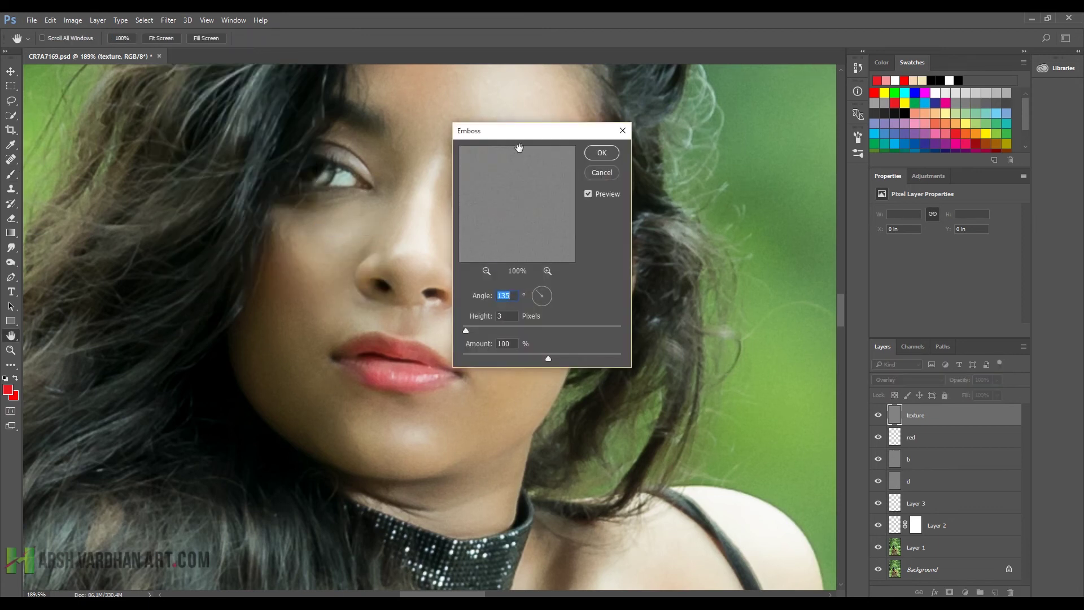
{"action": "left_click_drag", "start_coordinate": [548, 135], "coordinate": [767, 151]}
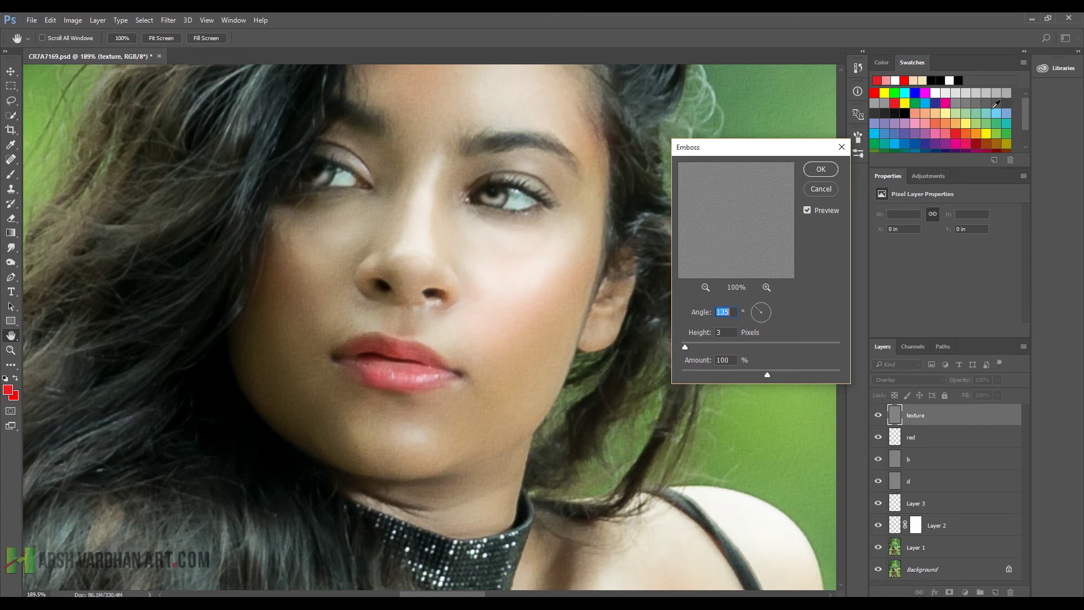
{"action": "left_click", "coordinate": [769, 308]}
{"action": "mouse_move", "coordinate": [684, 347]}
{"action": "left_mouse_down"}
{"action": "mouse_move", "coordinate": [739, 349]}
{"action": "mouse_move", "coordinate": [691, 349]}
{"action": "left_mouse_up"}
{"action": "mouse_move", "coordinate": [766, 374]}
{"action": "left_mouse_down"}
{"action": "mouse_move", "coordinate": [691, 373]}
{"action": "mouse_move", "coordinate": [771, 374]}
{"action": "left_mouse_up"}
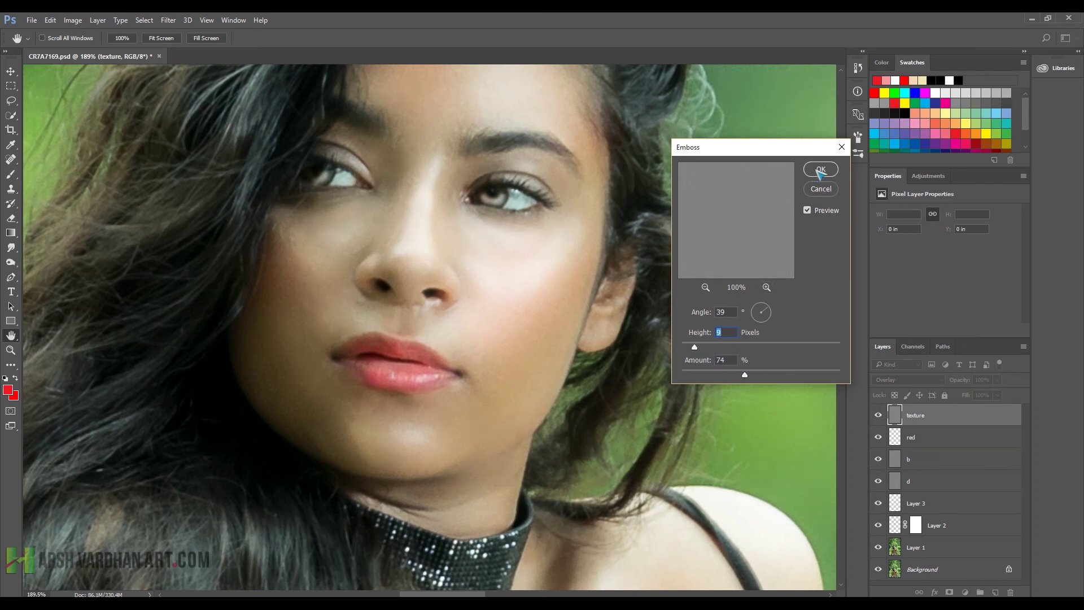
{"action": "left_click", "coordinate": [820, 169]}
{"action": "key", "text": "b"}
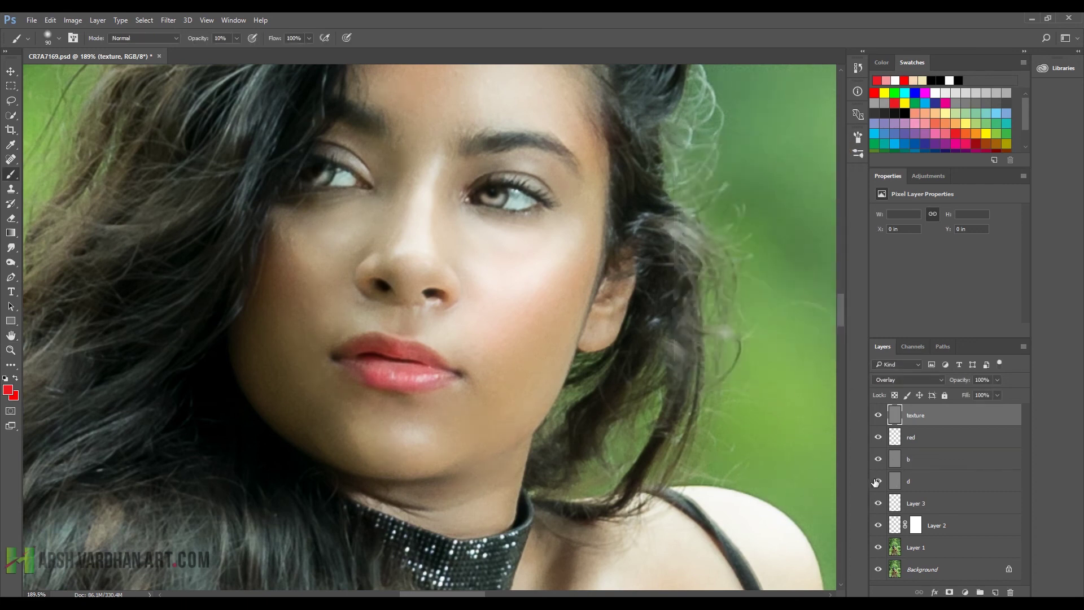
Step: Compare the skin with and without the embossed texture by switching the texture layer off and on
{"action": "left_click", "coordinate": [877, 417]}
{"action": "left_click", "coordinate": [877, 417]}
{"action": "left_click", "coordinate": [877, 417]}
{"action": "left_click", "coordinate": [877, 417]}
Step: Sharpen the texture layer with an Unsharp Mask, raising its amount above 51% and its radius above 1.0 pixel
{"action": "left_click", "coordinate": [168, 21]}
{"action": "mouse_move", "coordinate": [206, 201]}
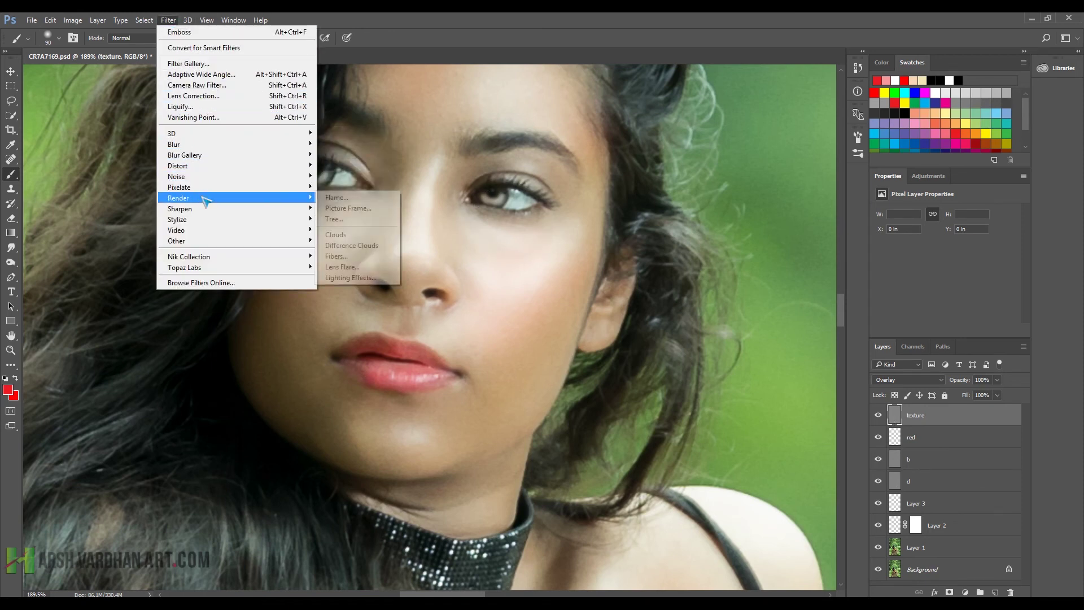
{"action": "left_click", "coordinate": [384, 262]}
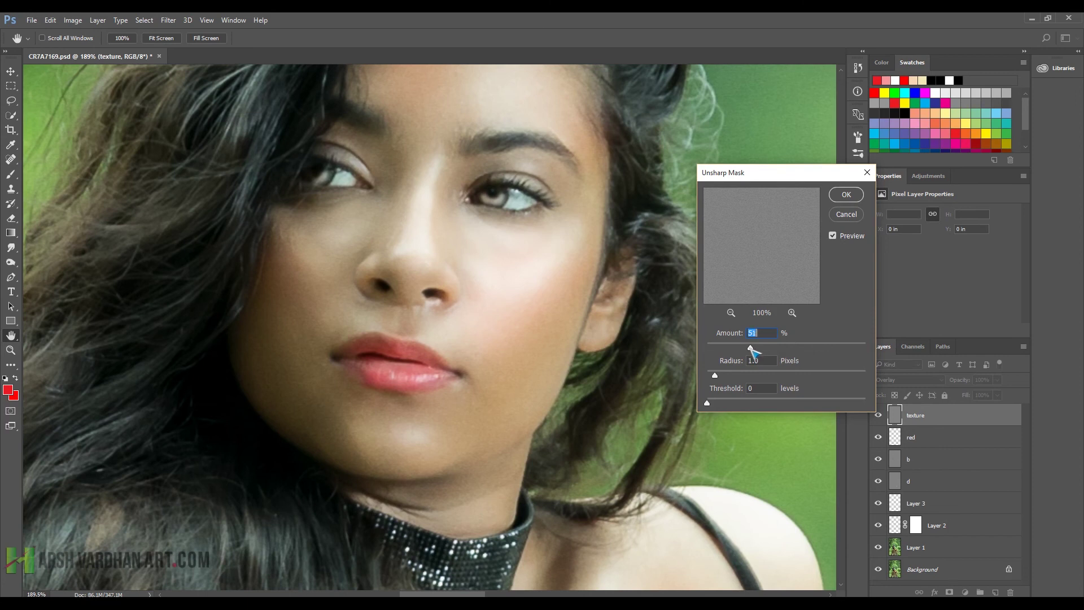
{"action": "left_click_drag", "start_coordinate": [715, 375], "coordinate": [721, 376]}
{"action": "left_click_drag", "start_coordinate": [750, 347], "coordinate": [778, 351]}
{"action": "left_click", "coordinate": [847, 196]}
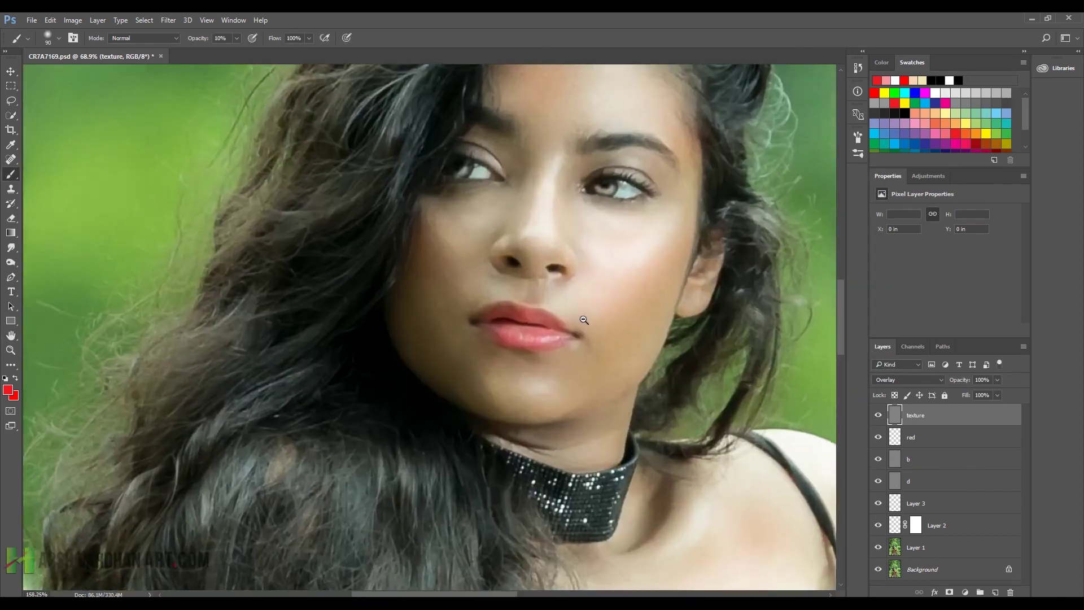
Step: Add a black layer mask to the texture layer to hide the texture
{"action": "left_click_drag", "start_coordinate": [584, 319], "coordinate": [651, 349]}
{"action": "left_click_drag", "start_coordinate": [637, 307], "coordinate": [544, 332]}
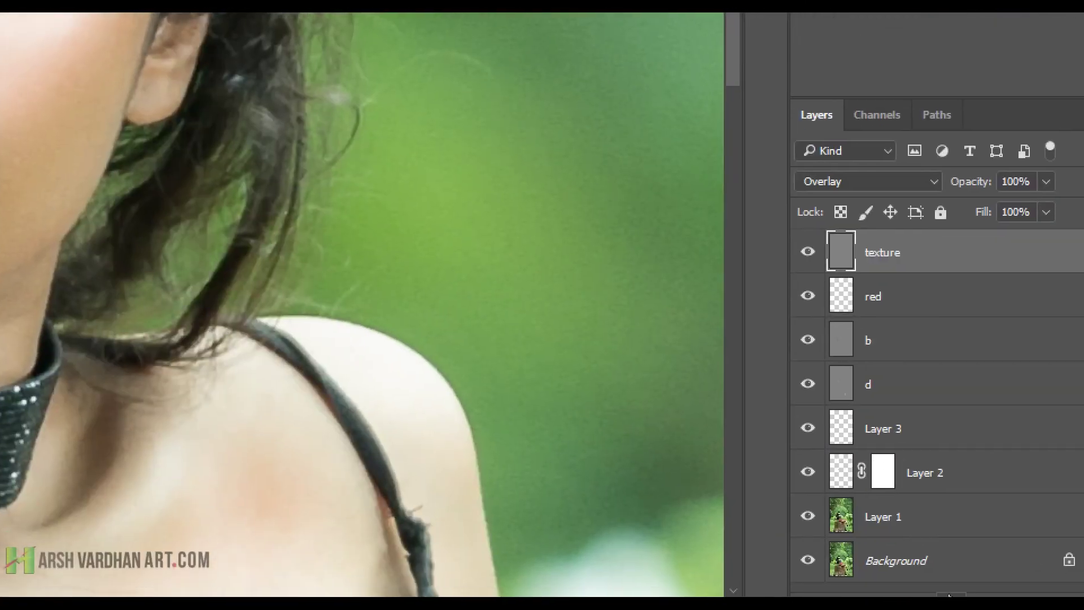
{"action": "left_click", "coordinate": [950, 594], "text": "alt"}
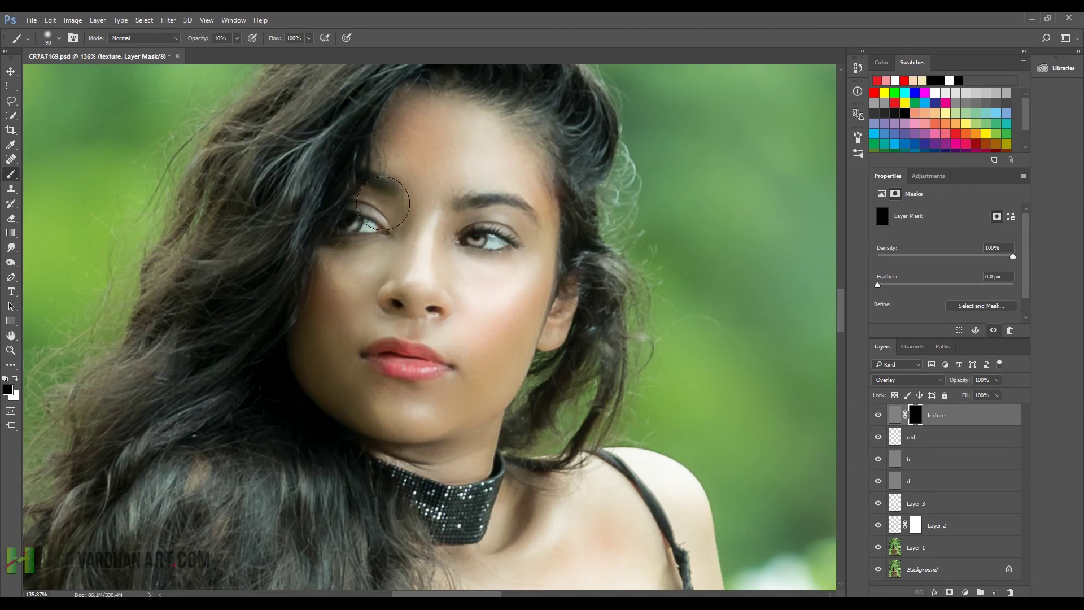
Step: Prepare a soft 90 px brush with 0% hardness, 100% opacity and white as foreground color for painting on the texture mask
{"action": "right_click", "coordinate": [462, 285]}
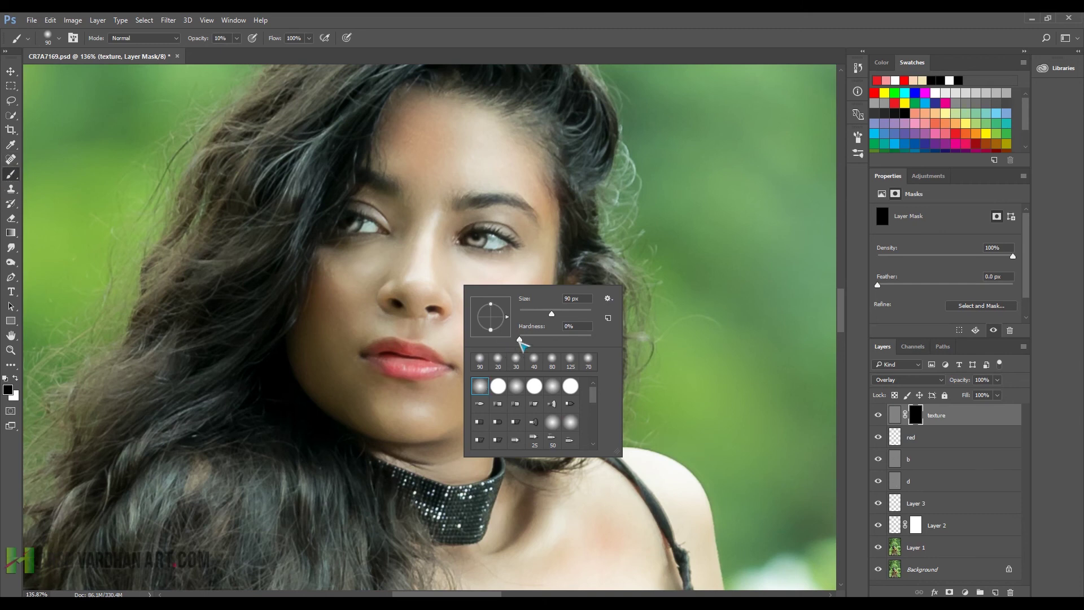
{"action": "left_click", "coordinate": [483, 39]}
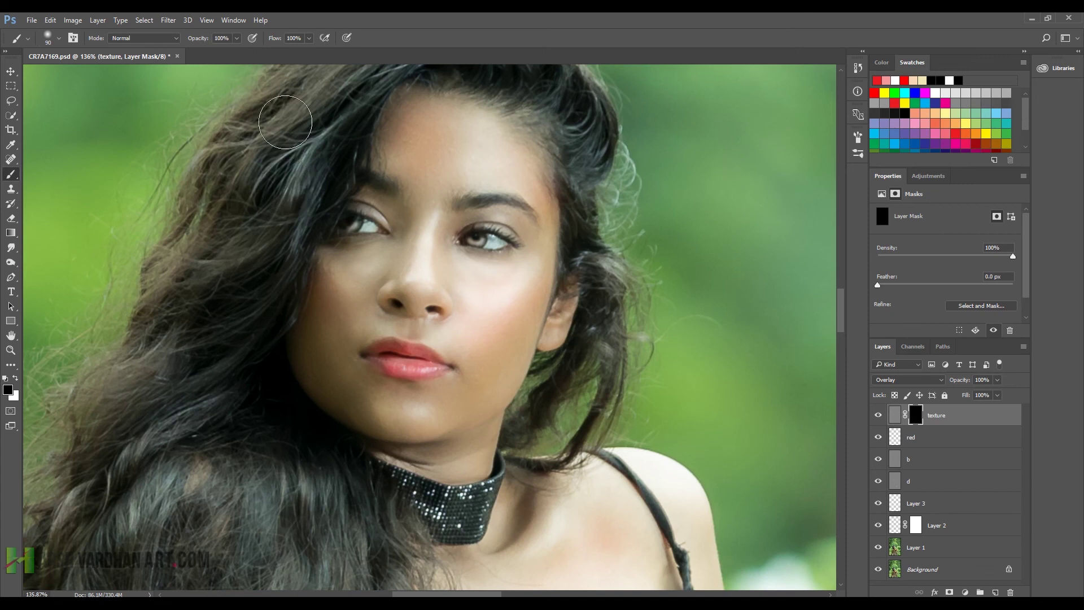
{"action": "mouse_move", "coordinate": [404, 139]}
{"action": "left_mouse_down"}
{"action": "mouse_move", "coordinate": [446, 163]}
{"action": "mouse_move", "coordinate": [424, 160]}
{"action": "left_mouse_up"}
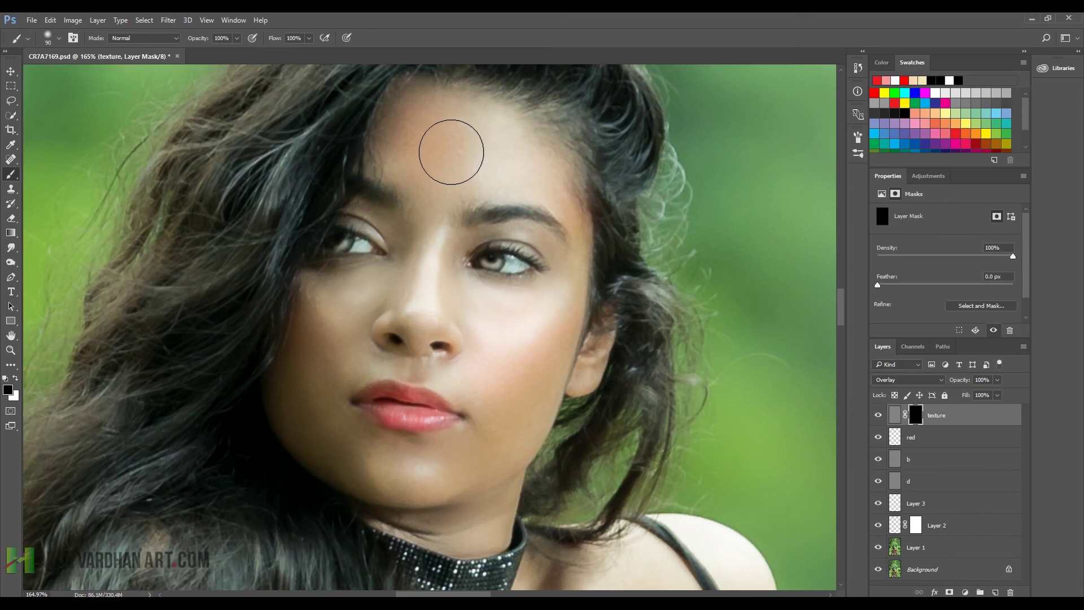
{"action": "key", "text": "z"}
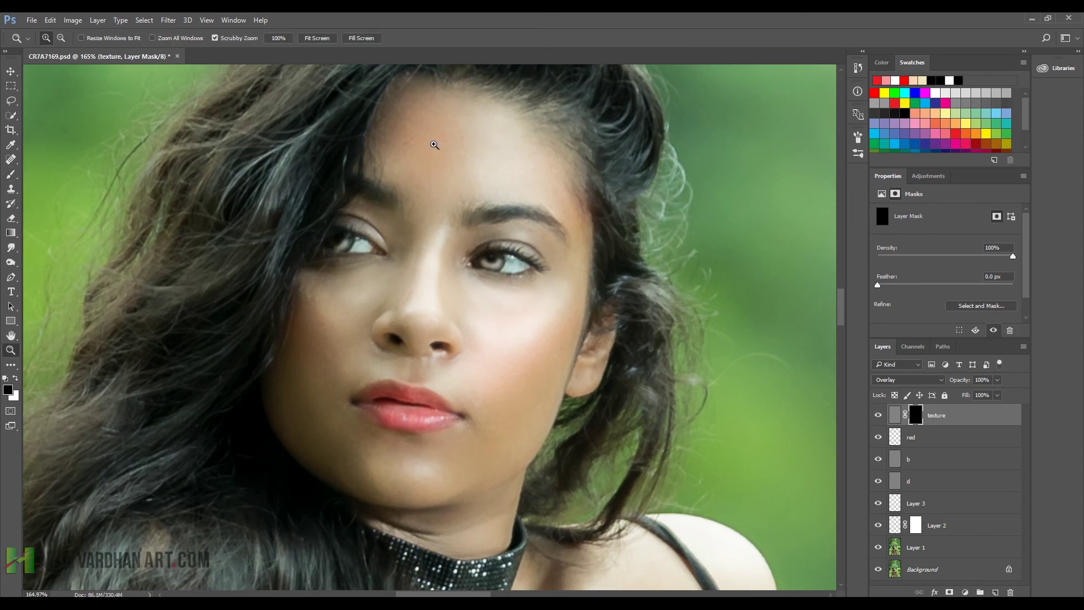
{"action": "key", "text": "b"}
{"action": "key", "text": "x"}
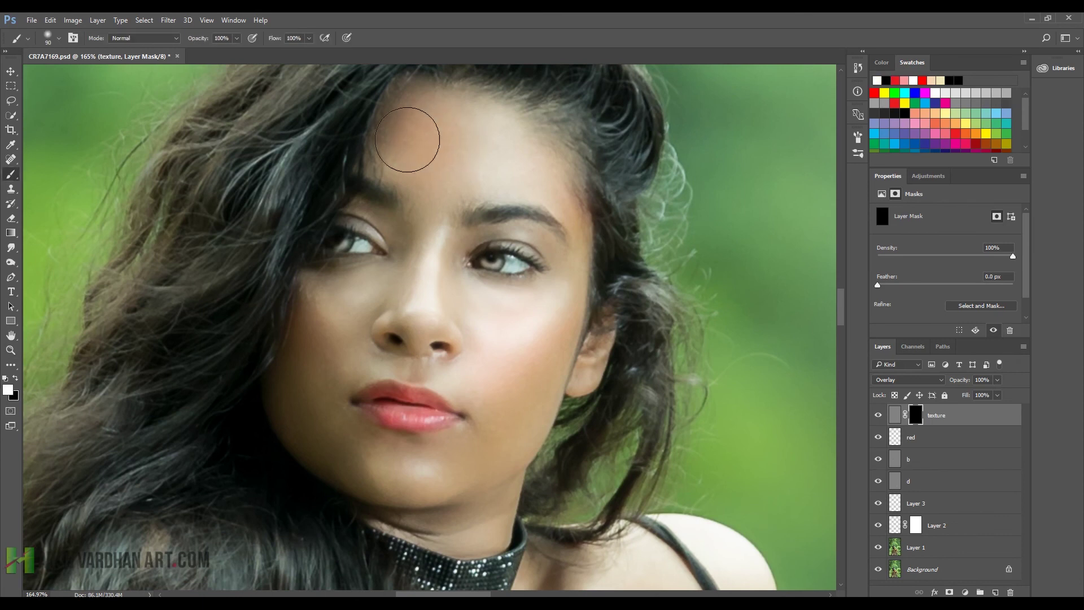
Step: Paint white on the texture mask over the face skin, reducing the soft brush to 45 px
{"action": "key", "text": "bracketleft"}
{"action": "key", "text": "bracketleft"}
{"action": "key", "text": "bracketleft"}
{"action": "key", "text": "bracketleft"}
{"action": "key", "text": "bracketleft"}
{"action": "key", "text": "bracketleft"}
{"action": "key", "text": "bracketright"}
{"action": "key", "text": "bracketright"}
{"action": "key", "text": "bracketright"}
{"action": "key", "text": "bracketleft"}
{"action": "key", "text": "bracketleft"}
{"action": "key", "text": "bracketright"}
{"action": "key", "text": "bracketright"}
{"action": "key", "text": "bracketright"}
{"action": "key", "text": "bracketleft"}
{"action": "left_click_drag", "start_coordinate": [471, 457], "coordinate": [440, 329]}
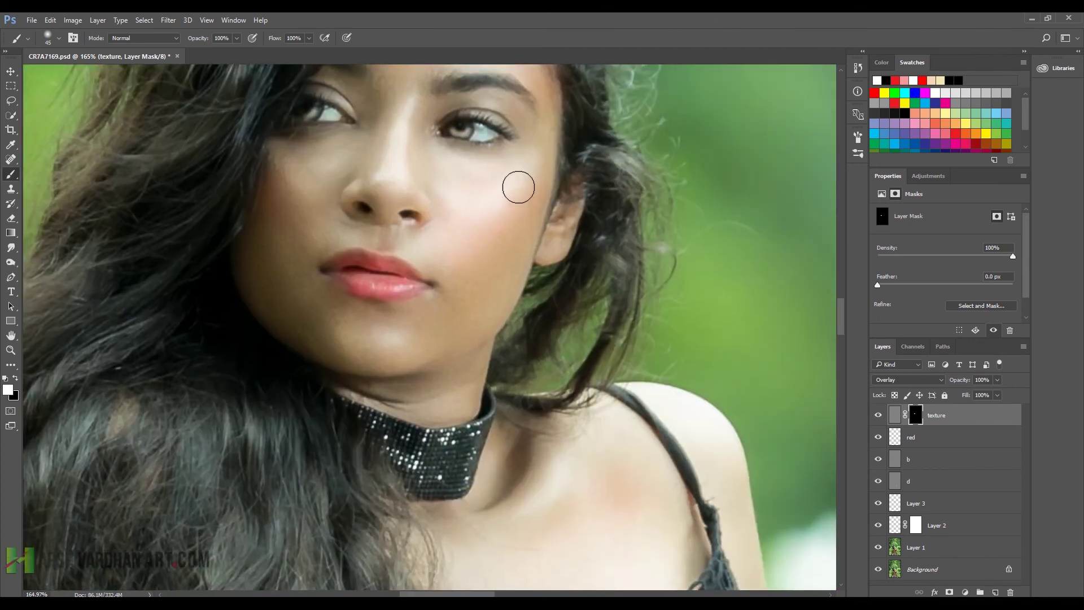
Step: Reveal the texture on the neck, shoulder and chest by painting the mask with a 70 px brush
{"action": "left_click_drag", "start_coordinate": [620, 525], "coordinate": [575, 361]}
{"action": "key", "text": "bracketright"}
{"action": "key", "text": "bracketright"}
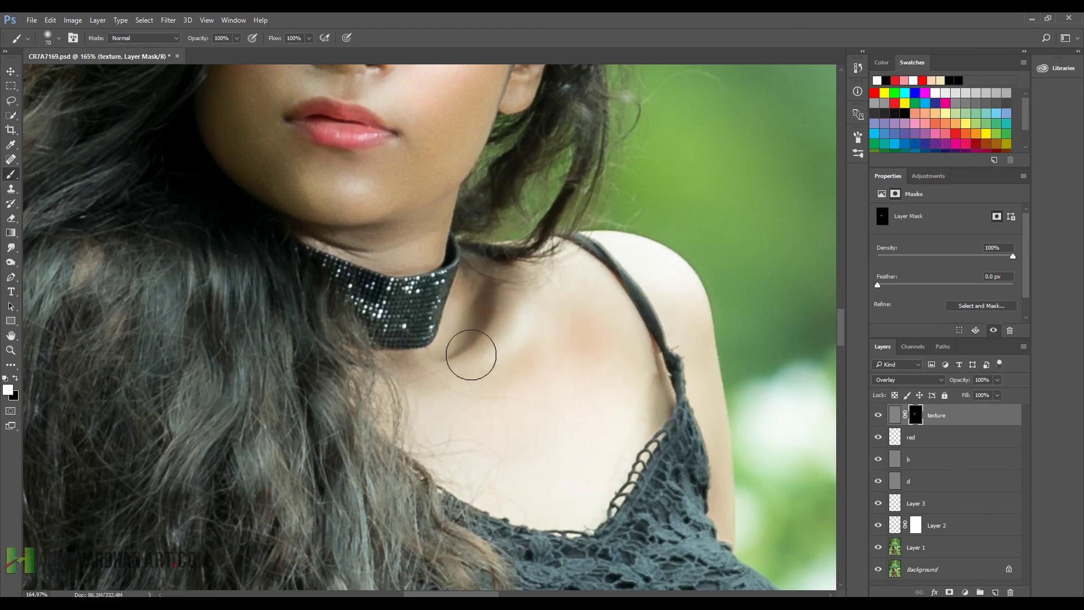
{"action": "mouse_move", "coordinate": [542, 455]}
{"action": "left_mouse_down"}
{"action": "mouse_move", "coordinate": [557, 291]}
{"action": "mouse_move", "coordinate": [543, 189]}
{"action": "left_mouse_up"}
{"action": "left_click_drag", "start_coordinate": [491, 525], "coordinate": [394, 331]}
{"action": "left_click_drag", "start_coordinate": [462, 462], "coordinate": [373, 234]}
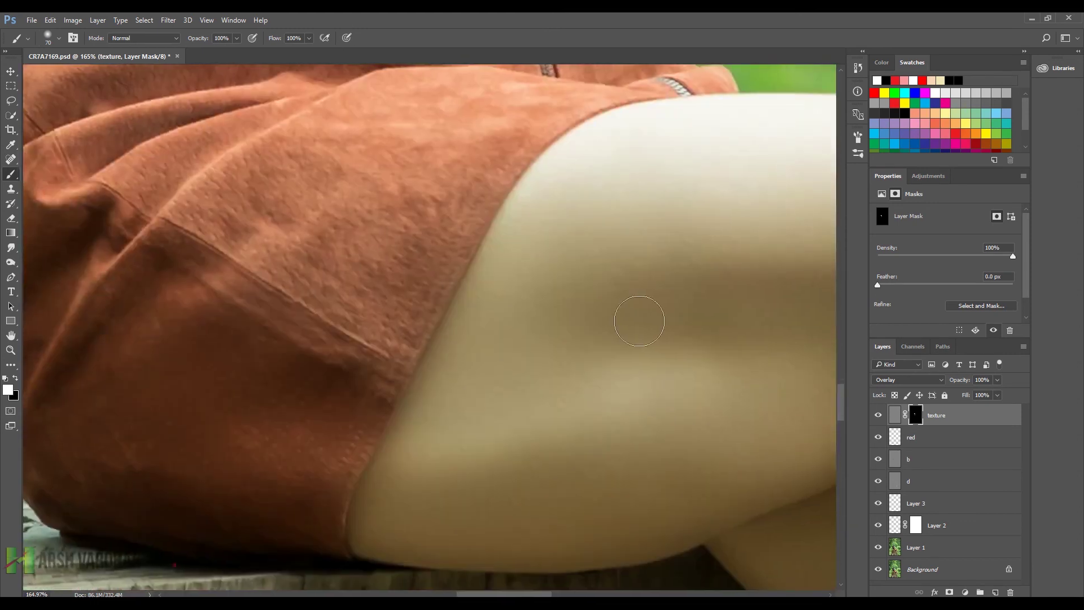
Step: Reveal the texture on the thighs, knees, lower legs and feet through the mask, enlarging the brush to 175 px
{"action": "left_click_drag", "start_coordinate": [635, 318], "coordinate": [605, 325]}
{"action": "left_click_drag", "start_coordinate": [651, 358], "coordinate": [489, 343]}
{"action": "key", "text": "bracketright"}
{"action": "key", "text": "bracketright"}
{"action": "key", "text": "bracketright"}
{"action": "key", "text": "bracketright"}
{"action": "key", "text": "bracketright"}
{"action": "key", "text": "bracketright"}
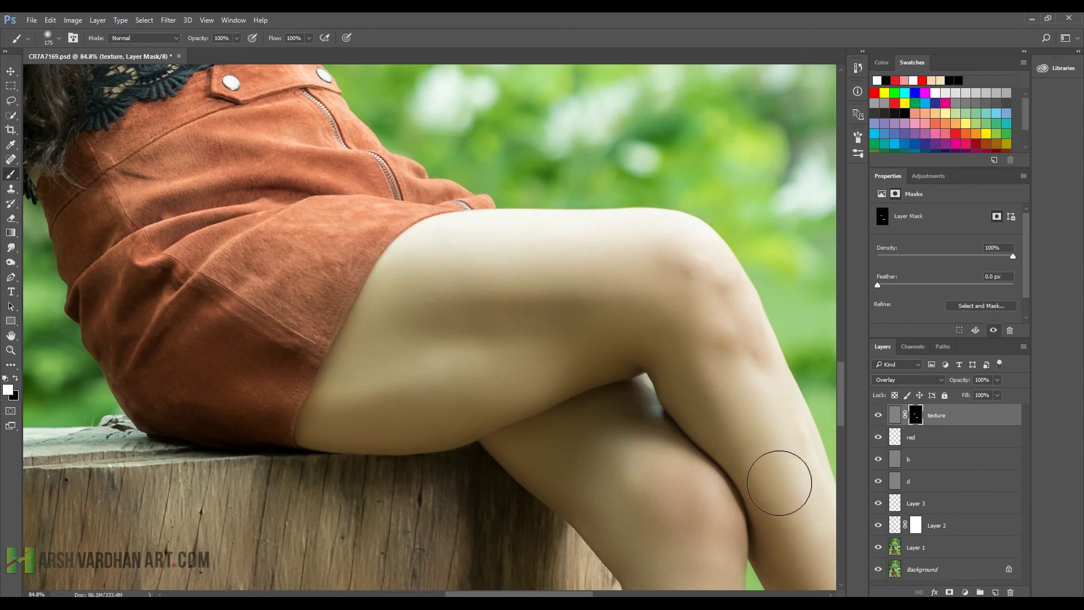
{"action": "left_click_drag", "start_coordinate": [616, 425], "coordinate": [509, 250]}
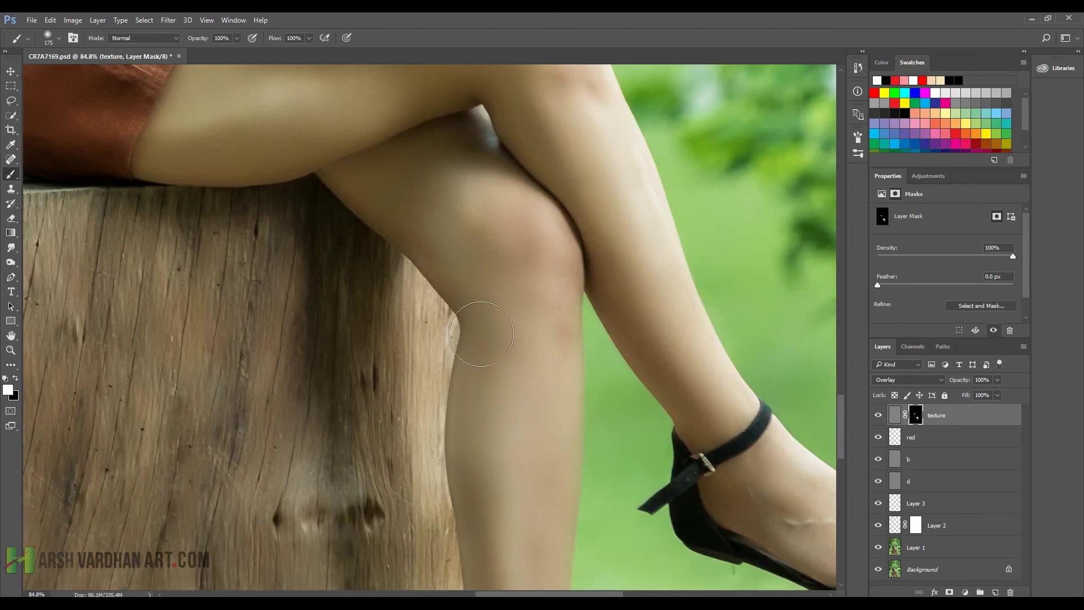
{"action": "left_click_drag", "start_coordinate": [467, 271], "coordinate": [467, 218]}
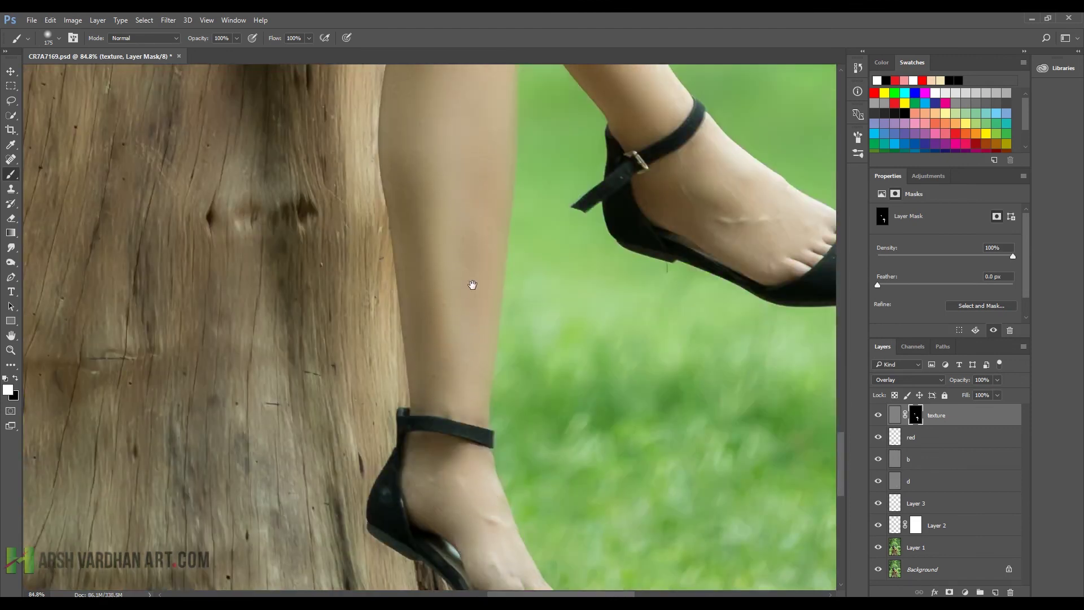
{"action": "left_click_drag", "start_coordinate": [473, 286], "coordinate": [416, 484]}
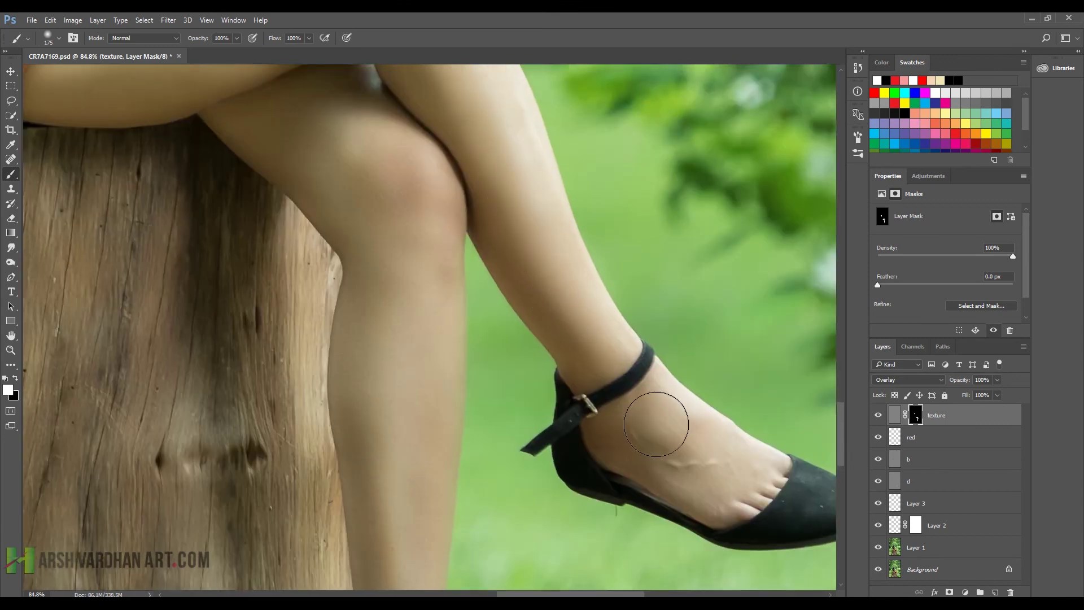
{"action": "left_click_drag", "start_coordinate": [450, 293], "coordinate": [593, 498]}
{"action": "left_click_drag", "start_coordinate": [395, 192], "coordinate": [626, 361]}
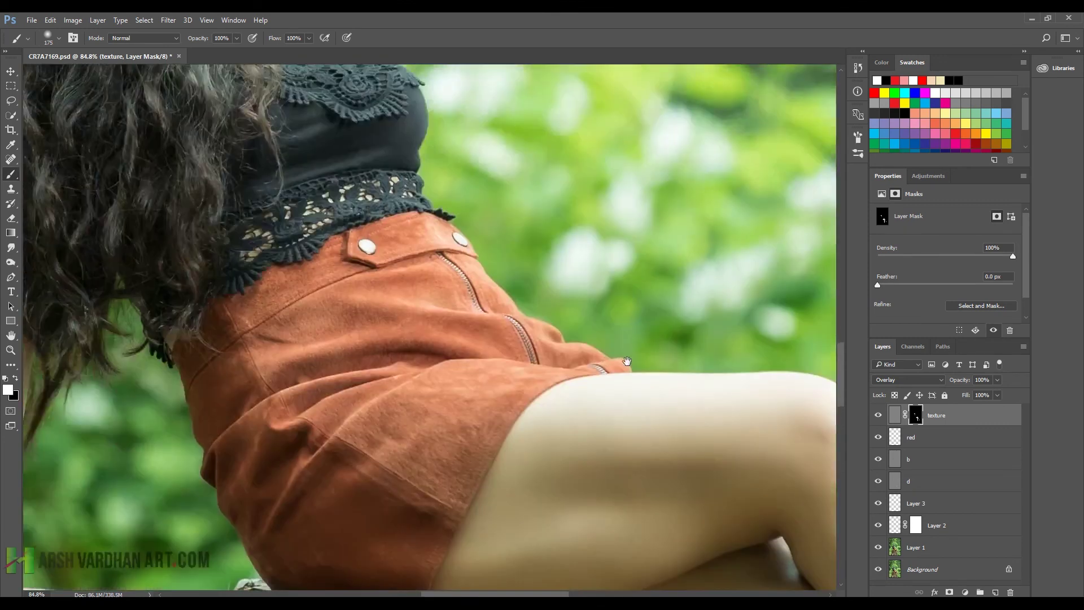
Step: Paint the texture mask white over the supporting arm and the hand on the stump
{"action": "left_click_drag", "start_coordinate": [438, 367], "coordinate": [473, 171]}
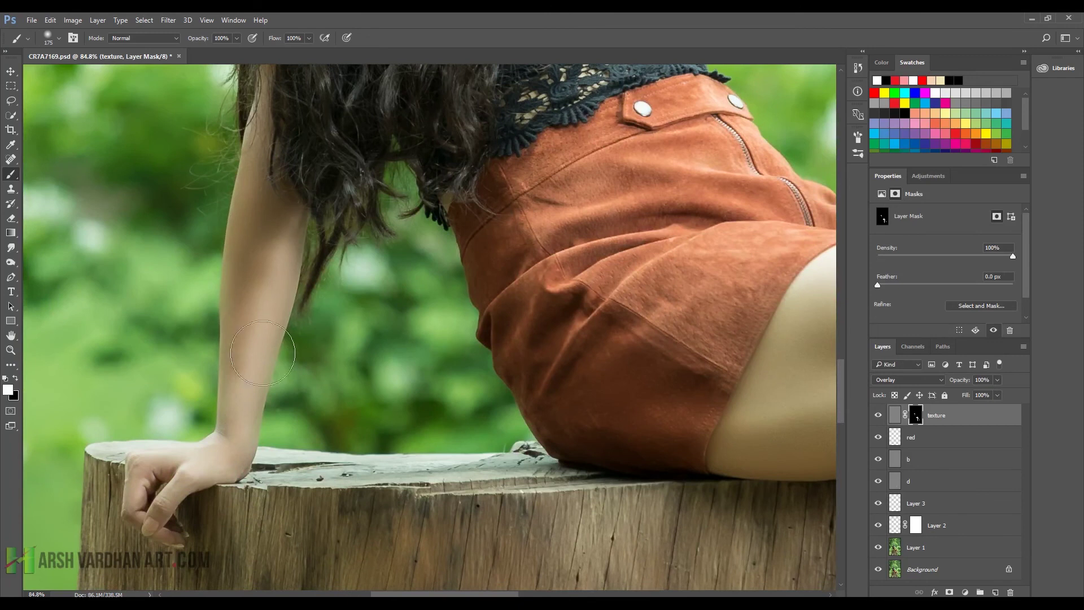
{"action": "mouse_move", "coordinate": [195, 458]}
{"action": "left_mouse_down"}
{"action": "mouse_move", "coordinate": [208, 473]}
{"action": "mouse_move", "coordinate": [150, 471]}
{"action": "mouse_move", "coordinate": [167, 467]}
{"action": "left_mouse_up"}
{"action": "left_click_drag", "start_coordinate": [271, 411], "coordinate": [225, 424]}
{"action": "left_click_drag", "start_coordinate": [403, 117], "coordinate": [433, 298]}
{"action": "left_click_drag", "start_coordinate": [432, 204], "coordinate": [462, 211]}
{"action": "left_click_drag", "start_coordinate": [392, 250], "coordinate": [405, 254]}
Step: Lower the texture layer's opacity to 67% and compare the skin with the layer off and on
{"action": "key", "text": "ctrl+1"}
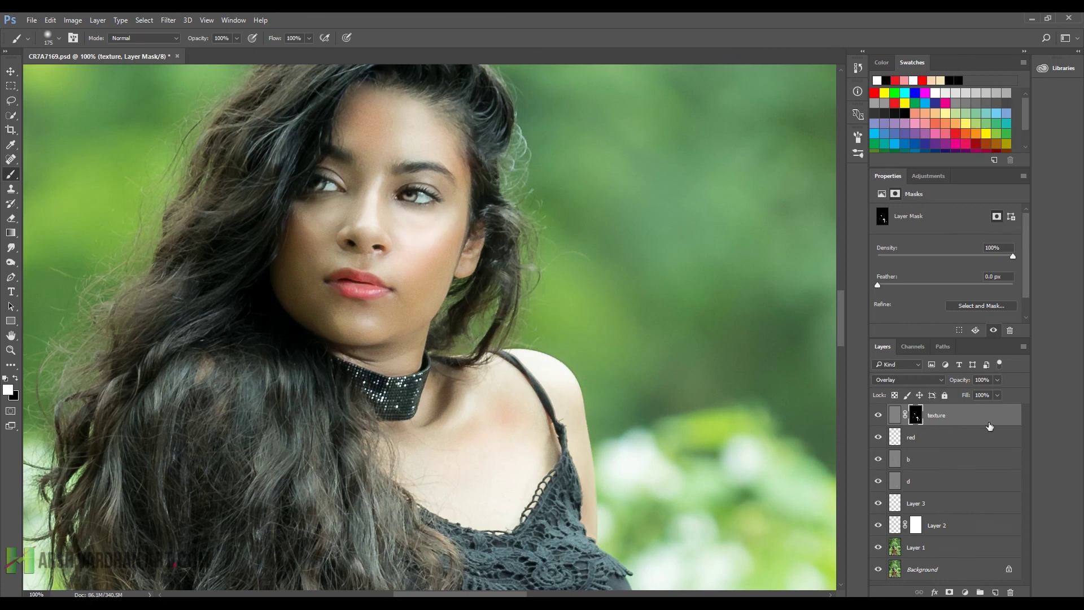
{"action": "left_click", "coordinate": [998, 381]}
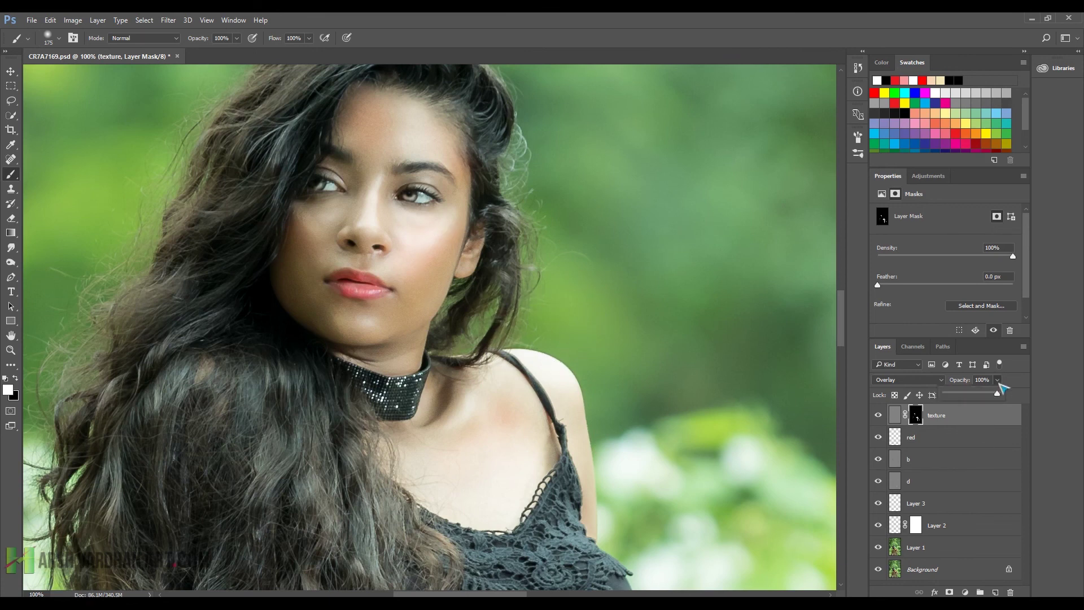
{"action": "left_click_drag", "start_coordinate": [990, 394], "coordinate": [983, 395]}
{"action": "left_click", "coordinate": [878, 417]}
{"action": "left_click", "coordinate": [878, 416]}
{"action": "left_click", "coordinate": [879, 417]}
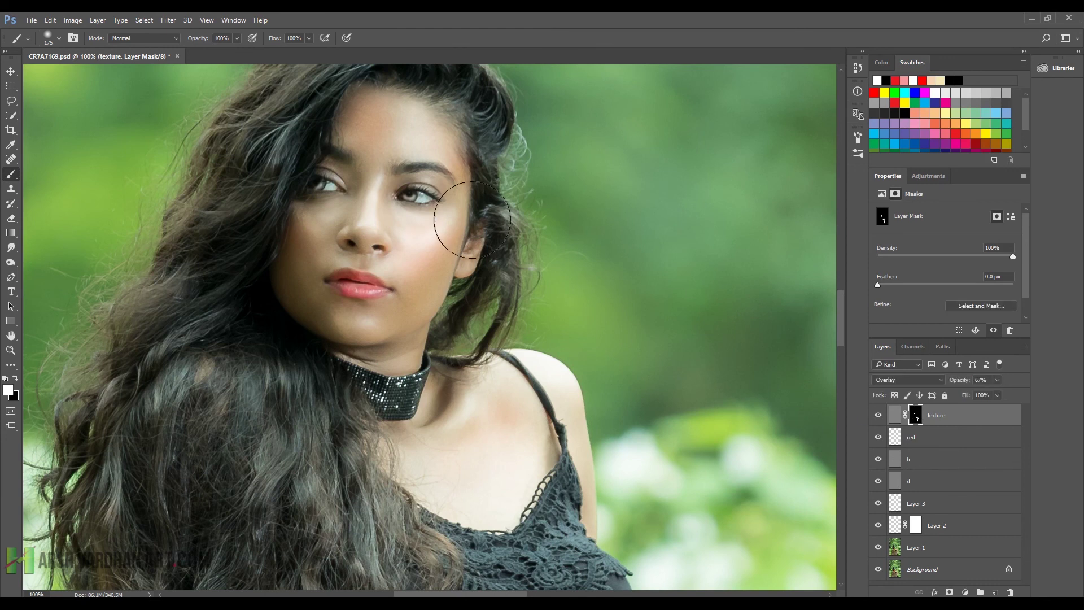
Step: Examine the textured skin across the whole figure and in close-ups of the face, neck and shoulder
{"action": "left_click_drag", "start_coordinate": [552, 292], "coordinate": [466, 254]}
{"action": "left_click_drag", "start_coordinate": [556, 317], "coordinate": [558, 436]}
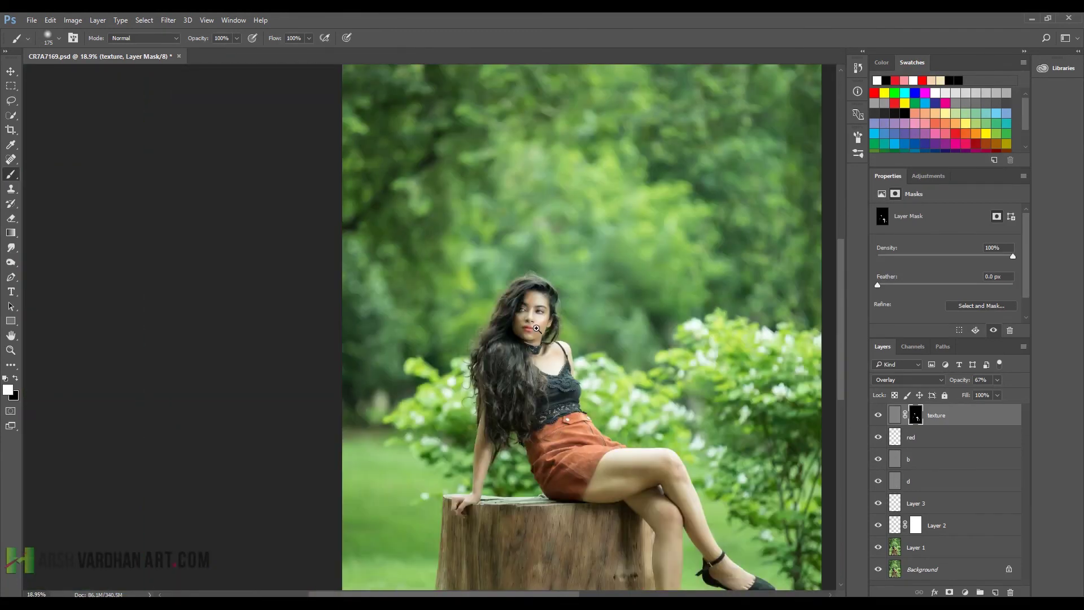
{"action": "left_click_drag", "start_coordinate": [537, 329], "coordinate": [528, 377]}
{"action": "left_click_drag", "start_coordinate": [547, 338], "coordinate": [590, 312]}
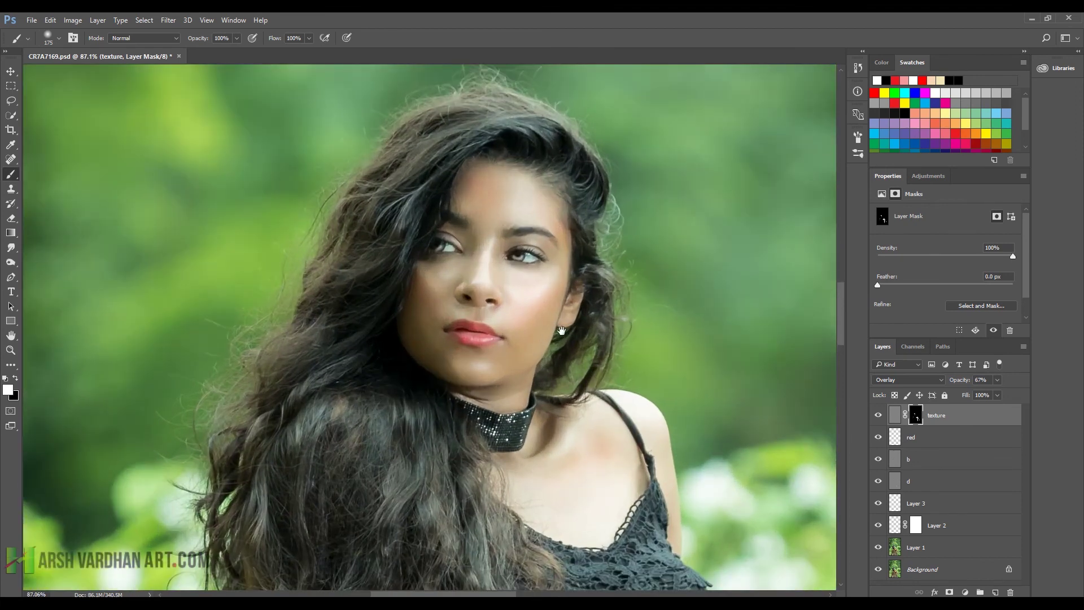
{"action": "scroll", "coordinate": [619, 379], "scroll_direction": "down", "scroll_amount": 5}
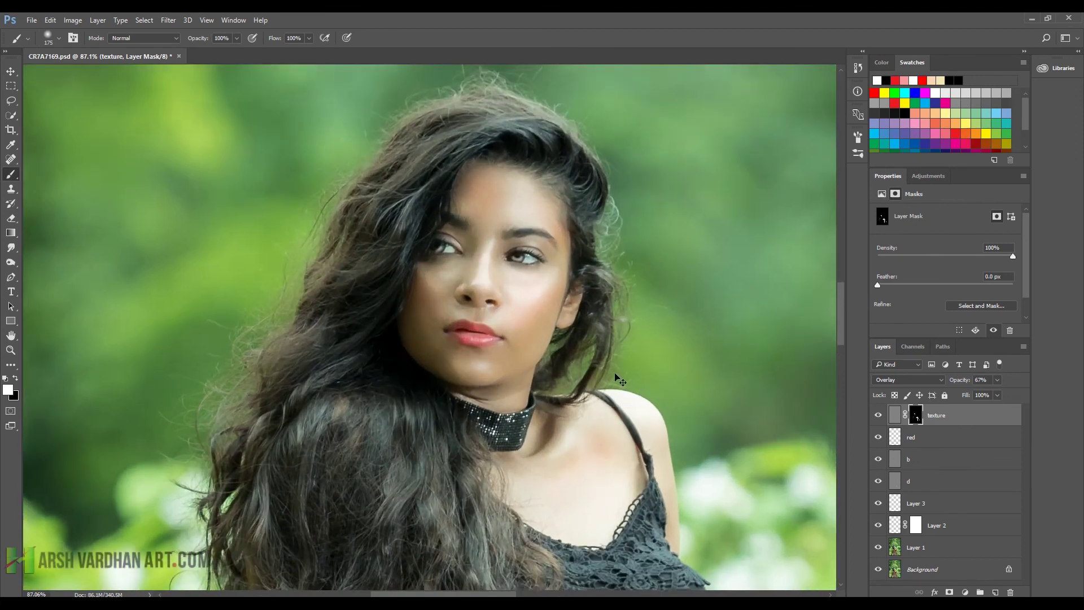
{"action": "scroll", "coordinate": [631, 431], "scroll_direction": "down", "scroll_amount": 4}
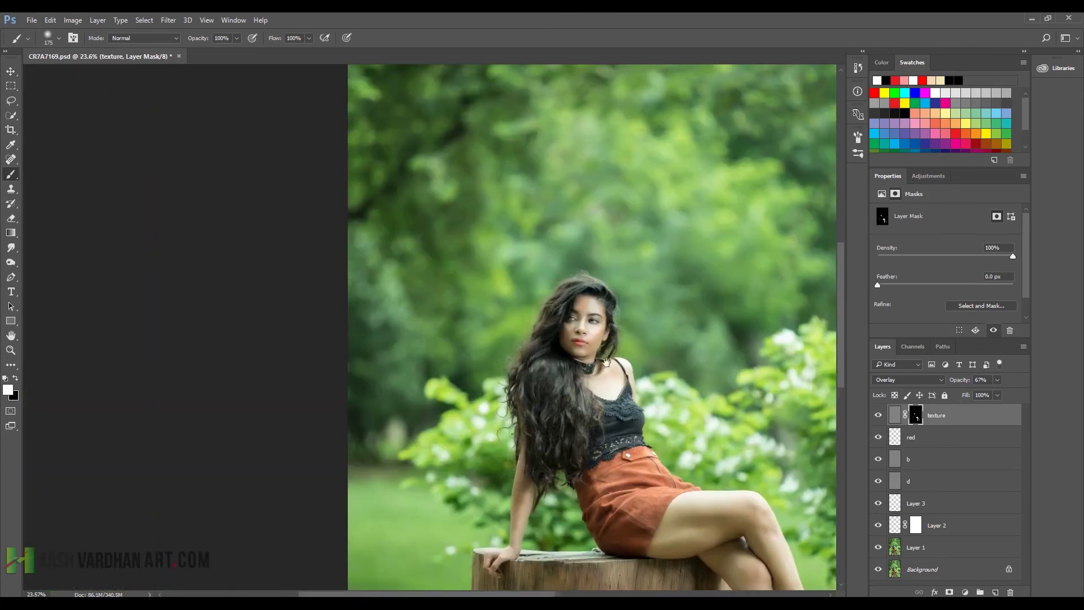
{"action": "scroll", "coordinate": [448, 355], "scroll_direction": "up", "scroll_amount": 6}
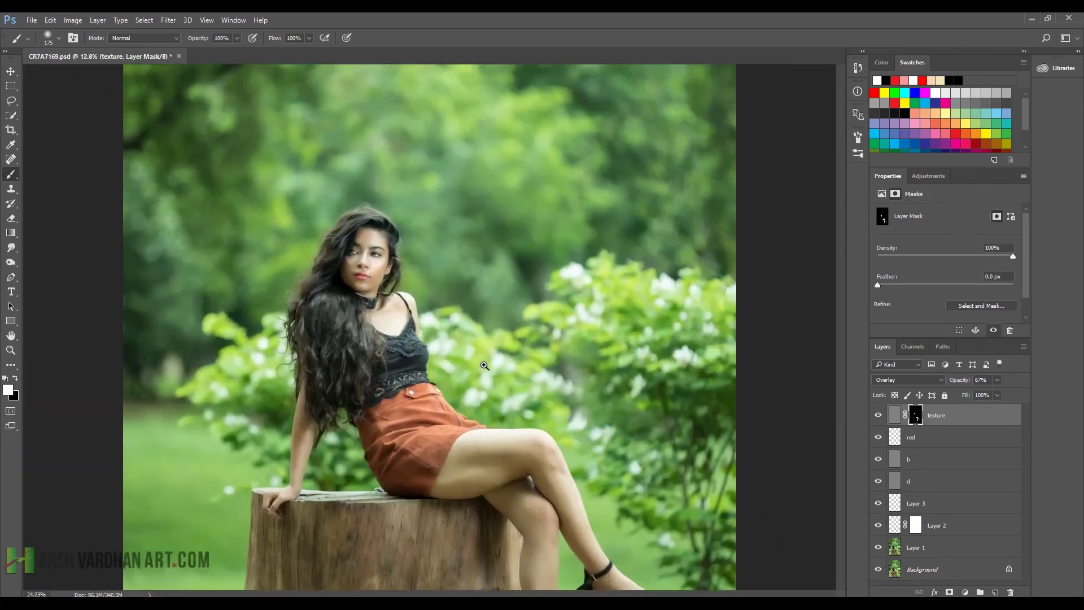
{"action": "scroll", "coordinate": [434, 270], "scroll_direction": "up", "scroll_amount": 6}
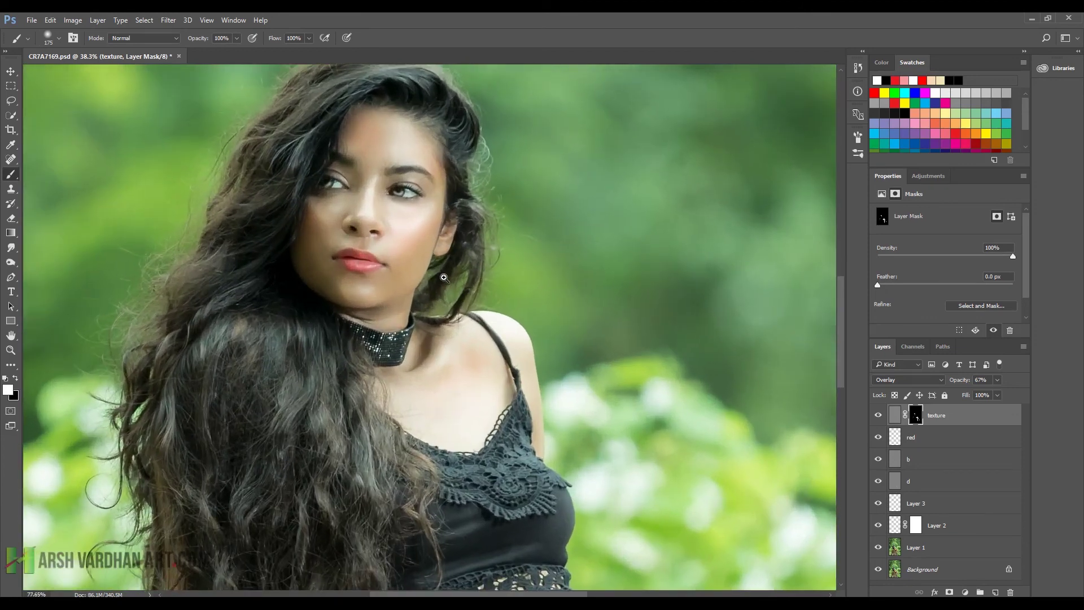
{"action": "scroll", "coordinate": [416, 284], "scroll_direction": "down", "scroll_amount": 1}
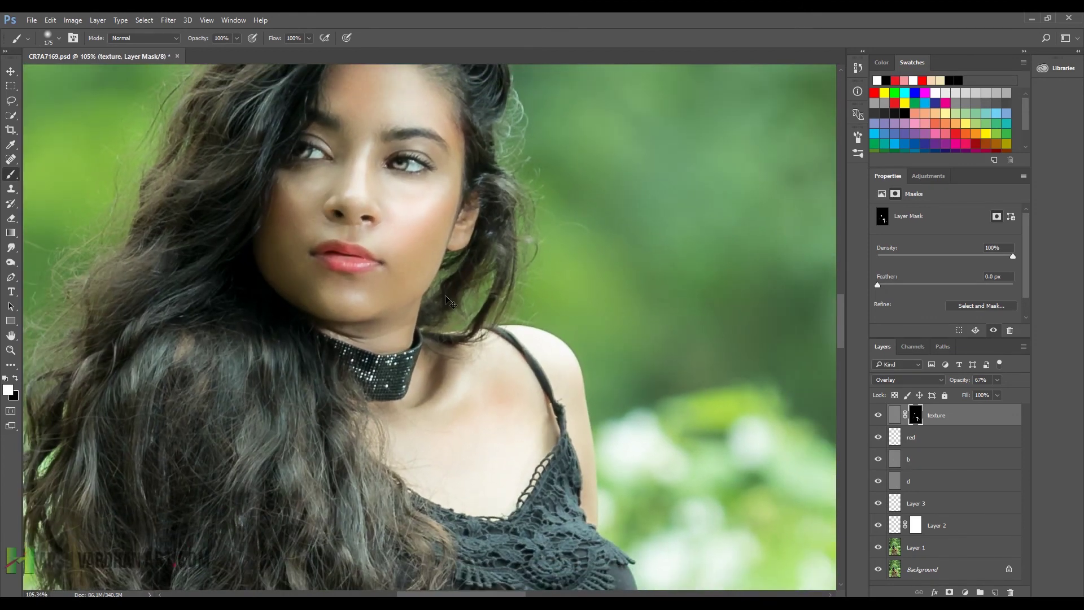
{"action": "scroll", "coordinate": [307, 194], "scroll_direction": "up", "scroll_amount": 2}
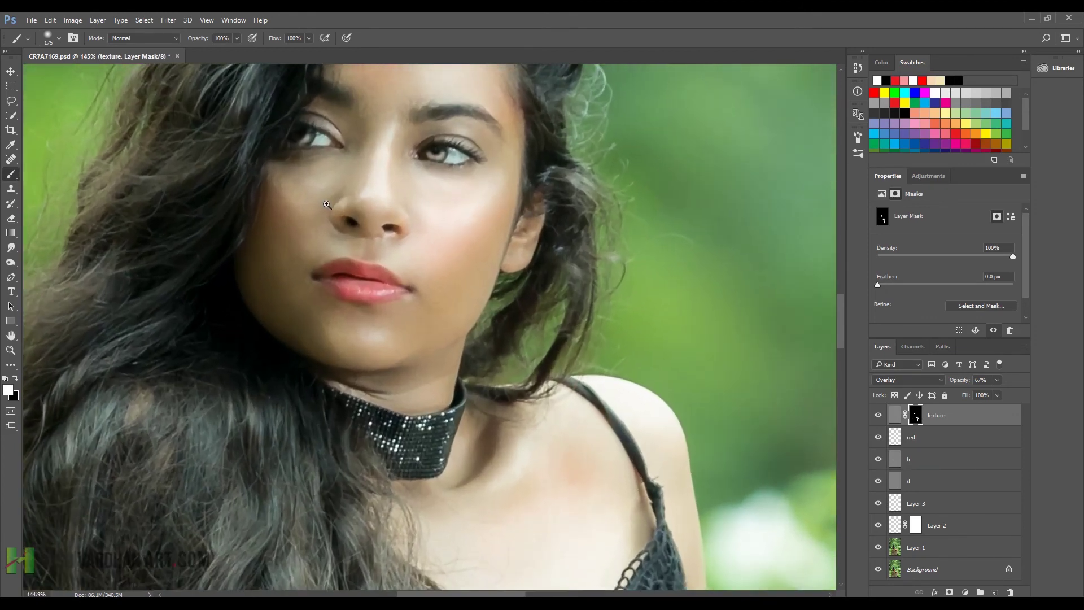
Step: Add a new empty layer above the texture layer for spot healing
{"action": "left_click_drag", "start_coordinate": [341, 169], "coordinate": [391, 227]}
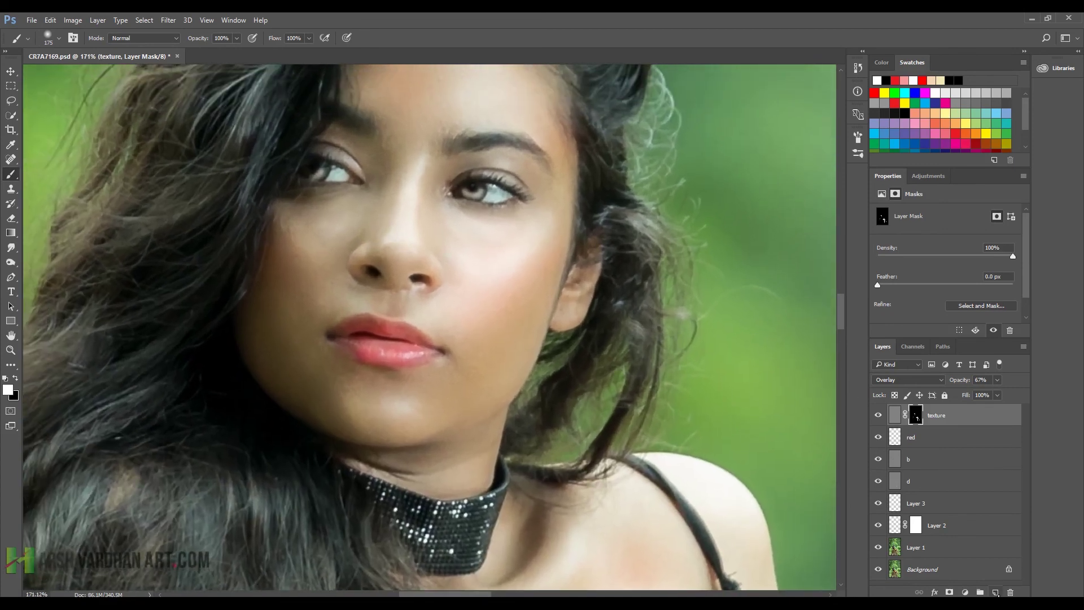
{"action": "key", "text": "ctrl+shift+alt+n"}
{"action": "key", "text": "j"}
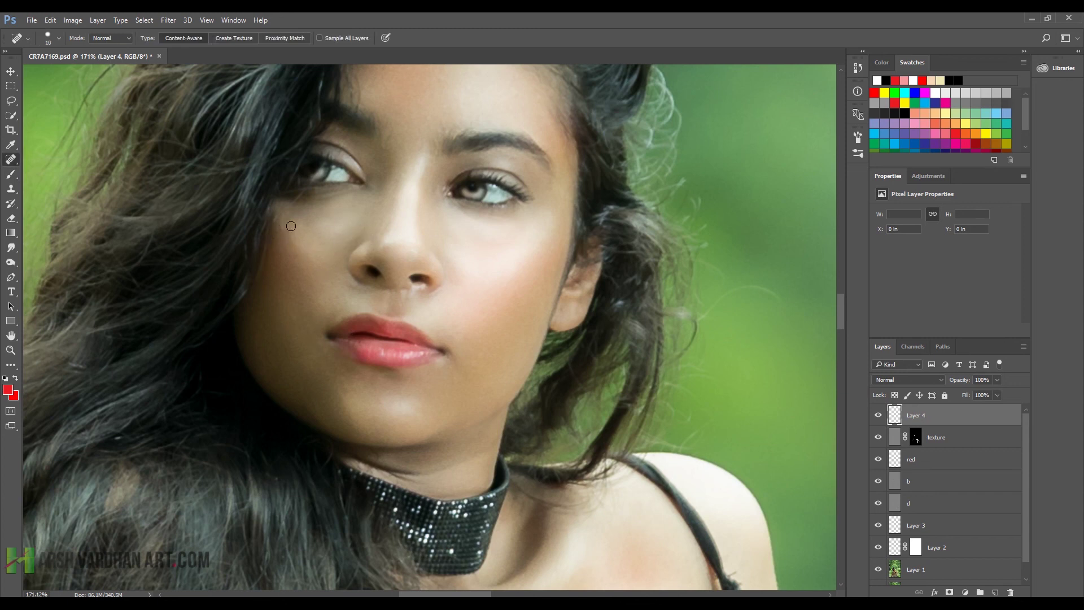
Step: Heal small blemishes beside the nose, between the brows and on the cheek with a 10 px Spot Healing Brush sampling all layers
{"action": "left_click", "coordinate": [292, 227]}
{"action": "left_click", "coordinate": [357, 232]}
{"action": "left_click", "coordinate": [353, 234]}
{"action": "left_click", "coordinate": [355, 233]}
{"action": "left_click", "coordinate": [350, 237]}
{"action": "left_click", "coordinate": [346, 235]}
{"action": "mouse_move", "coordinate": [364, 231]}
{"action": "left_mouse_down"}
{"action": "mouse_move", "coordinate": [336, 241]}
{"action": "mouse_move", "coordinate": [365, 234]}
{"action": "left_mouse_up"}
{"action": "left_click", "coordinate": [350, 231]}
{"action": "left_click_drag", "start_coordinate": [388, 143], "coordinate": [391, 149]}
{"action": "left_click", "coordinate": [285, 227]}
{"action": "left_click_drag", "start_coordinate": [285, 222], "coordinate": [292, 232]}
Step: Group all retouching layers from Layer 4 down to Layer 2
{"action": "left_click_drag", "start_coordinate": [565, 274], "coordinate": [502, 333]}
{"action": "left_click_drag", "start_coordinate": [574, 345], "coordinate": [537, 401]}
{"action": "left_click_drag", "start_coordinate": [602, 355], "coordinate": [573, 296]}
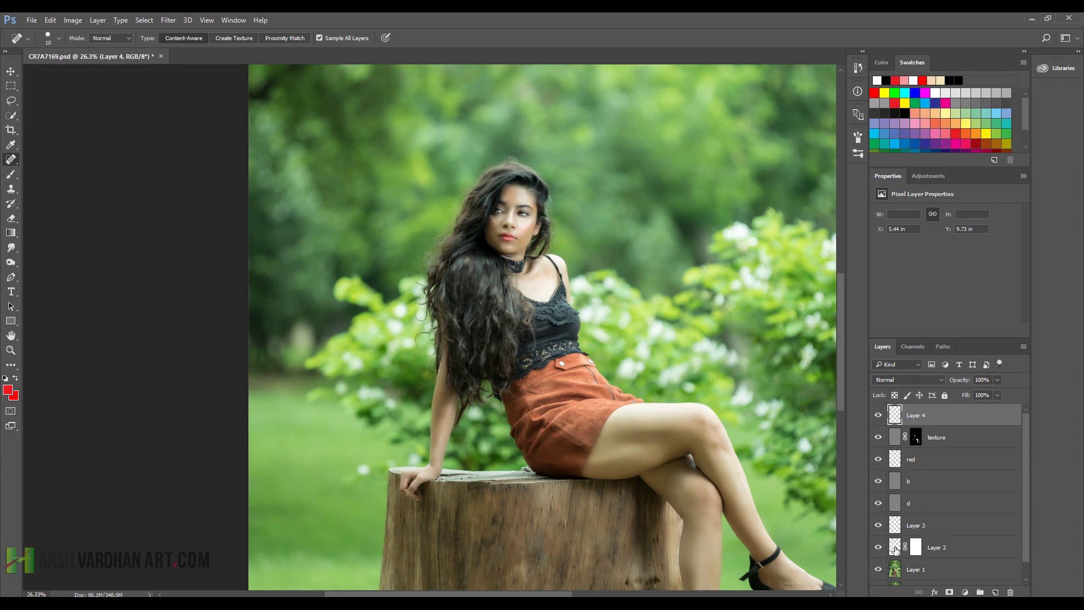
{"action": "left_click", "coordinate": [895, 549], "text": "shift"}
{"action": "key", "text": "ctrl+g"}
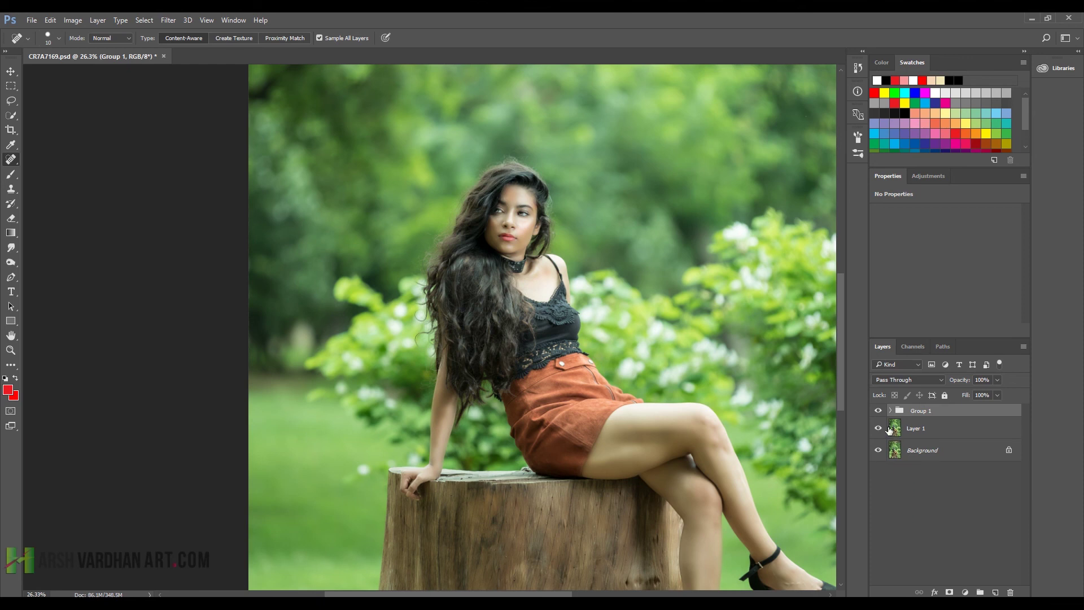
Step: Compare the portrait before and after retouching by switching the layer group off and on at several magnifications
{"action": "left_click", "coordinate": [878, 411]}
{"action": "left_click", "coordinate": [878, 411]}
{"action": "scroll", "coordinate": [531, 219], "scroll_direction": "up", "scroll_amount": 3}
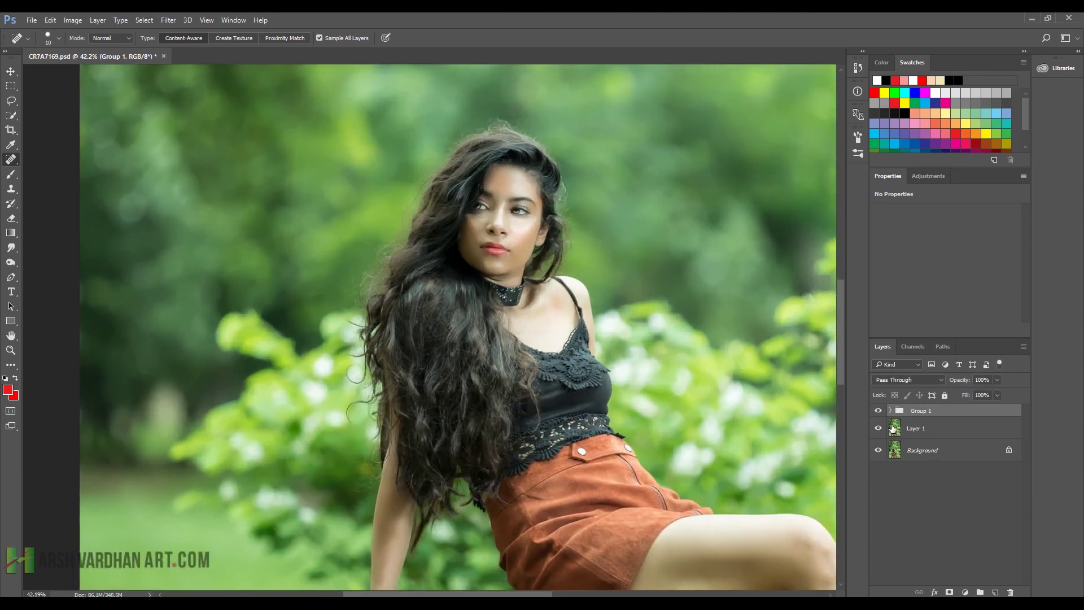
{"action": "left_click", "coordinate": [878, 411]}
{"action": "left_click", "coordinate": [878, 411]}
{"action": "scroll", "coordinate": [509, 233], "scroll_direction": "up", "scroll_amount": 3}
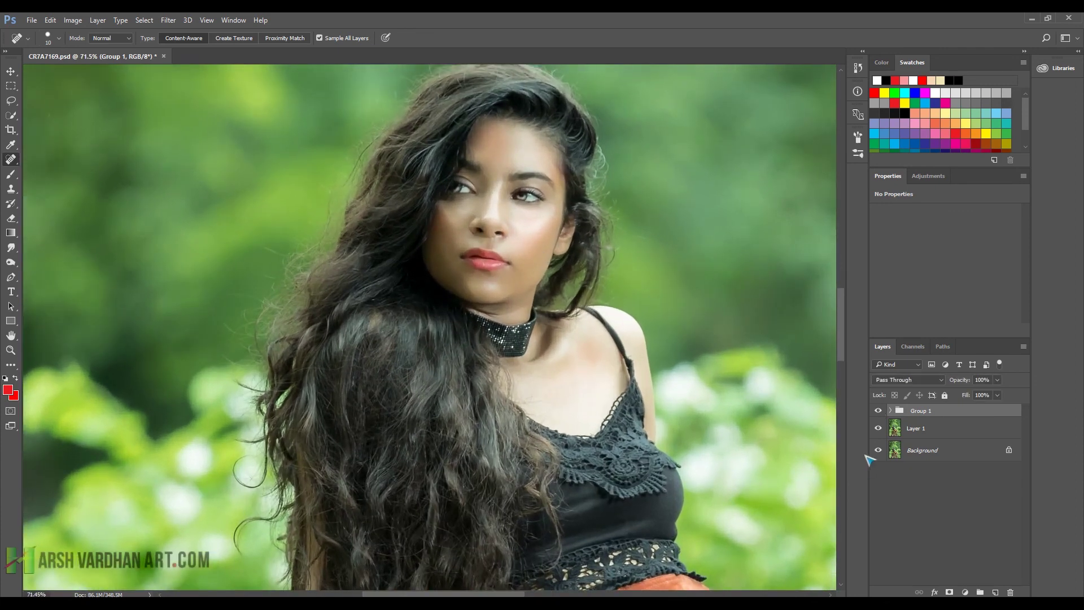
{"action": "left_click", "coordinate": [878, 412]}
{"action": "left_click", "coordinate": [878, 411]}
Step: Save the retouched portrait document
{"action": "scroll", "coordinate": [596, 372], "scroll_direction": "down", "scroll_amount": 5}
{"action": "scroll", "coordinate": [598, 384], "scroll_direction": "down", "scroll_amount": 2}
{"action": "key", "text": "ctrl+s"}
{"action": "scroll", "coordinate": [644, 439], "scroll_direction": "down", "scroll_amount": 2}
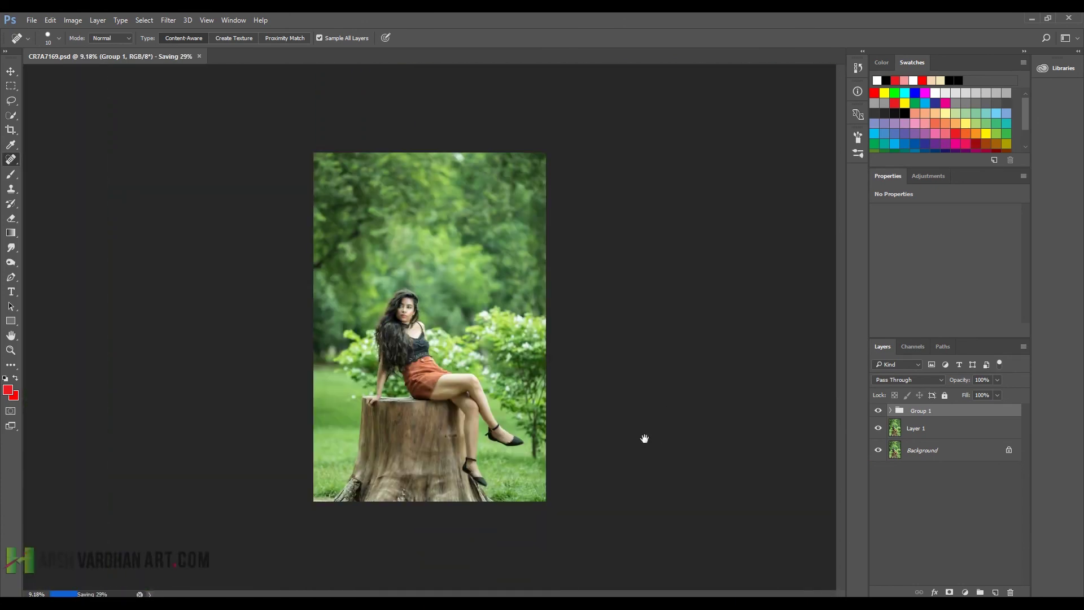
{"action": "scroll", "coordinate": [445, 338], "scroll_direction": "up", "scroll_amount": 2}
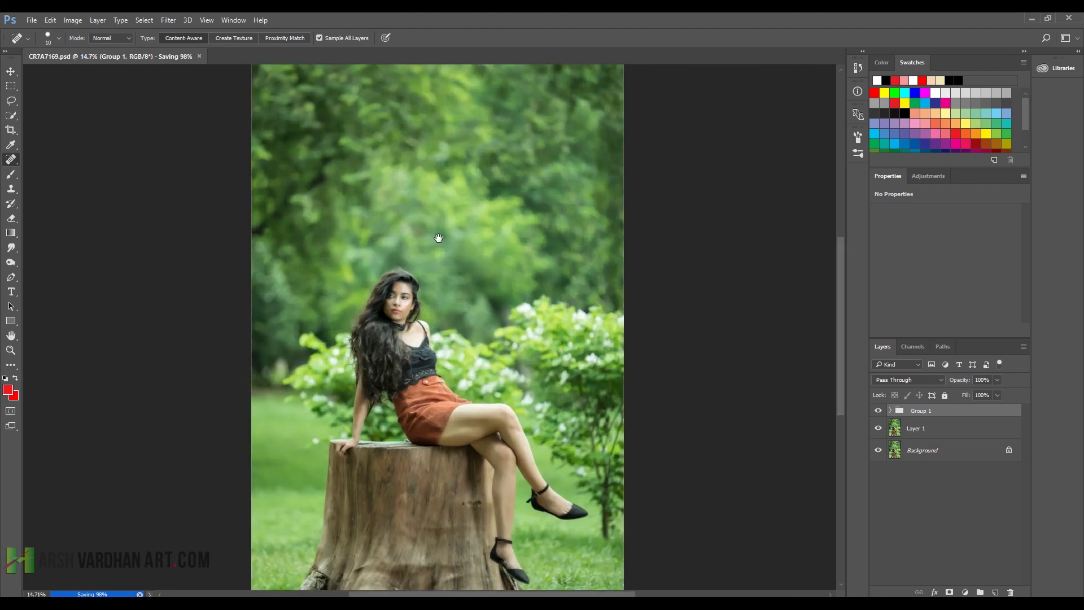